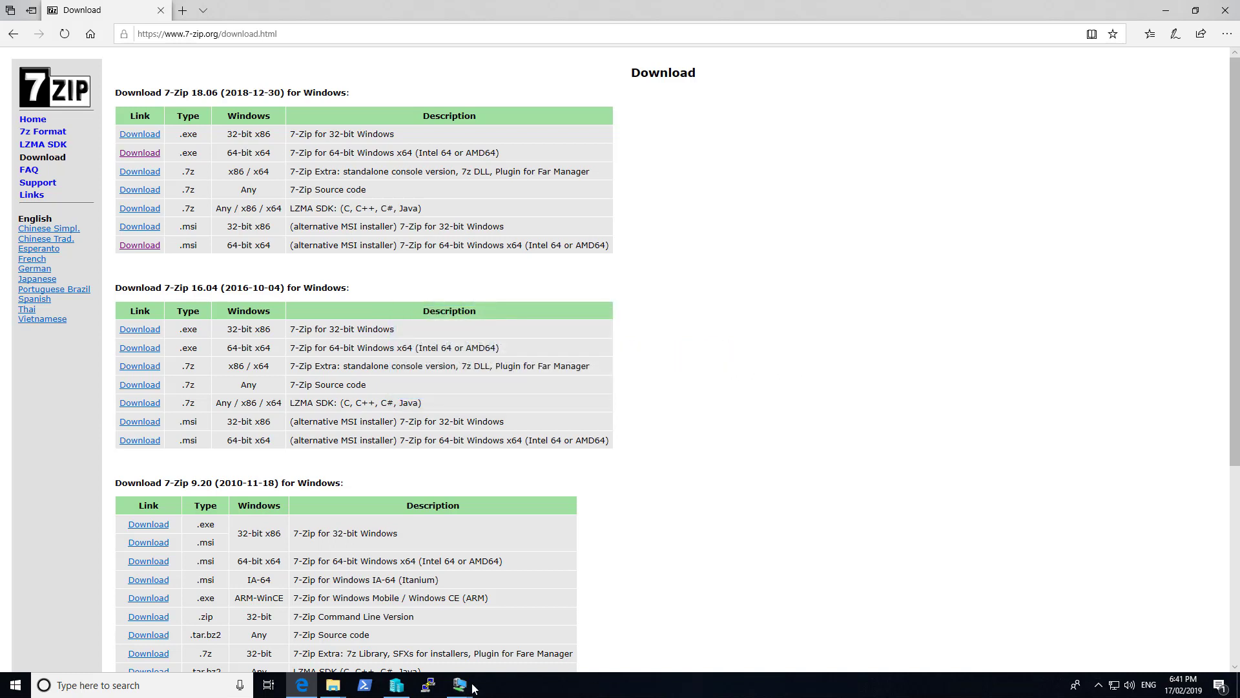
Switch to the TEKNEX-SC01 virtual machine and open the Applications list under Application Management in the Configuration Manager Software Library
mouse_move(460, 683)
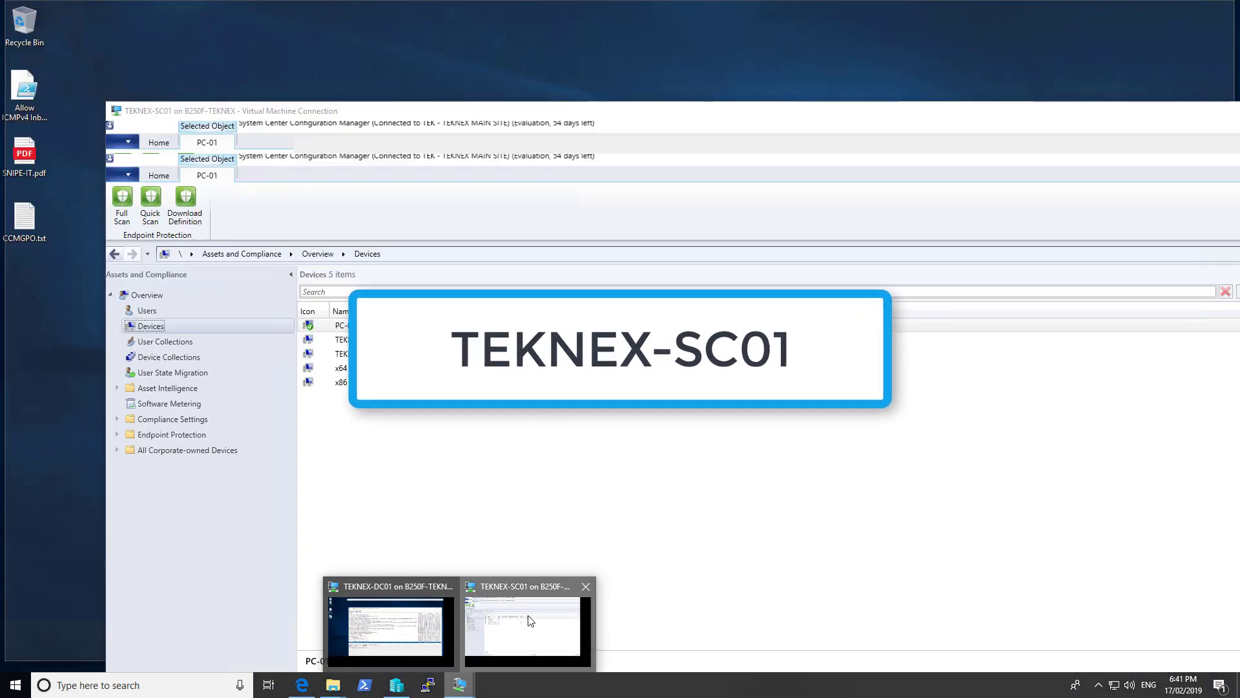
click(527, 626)
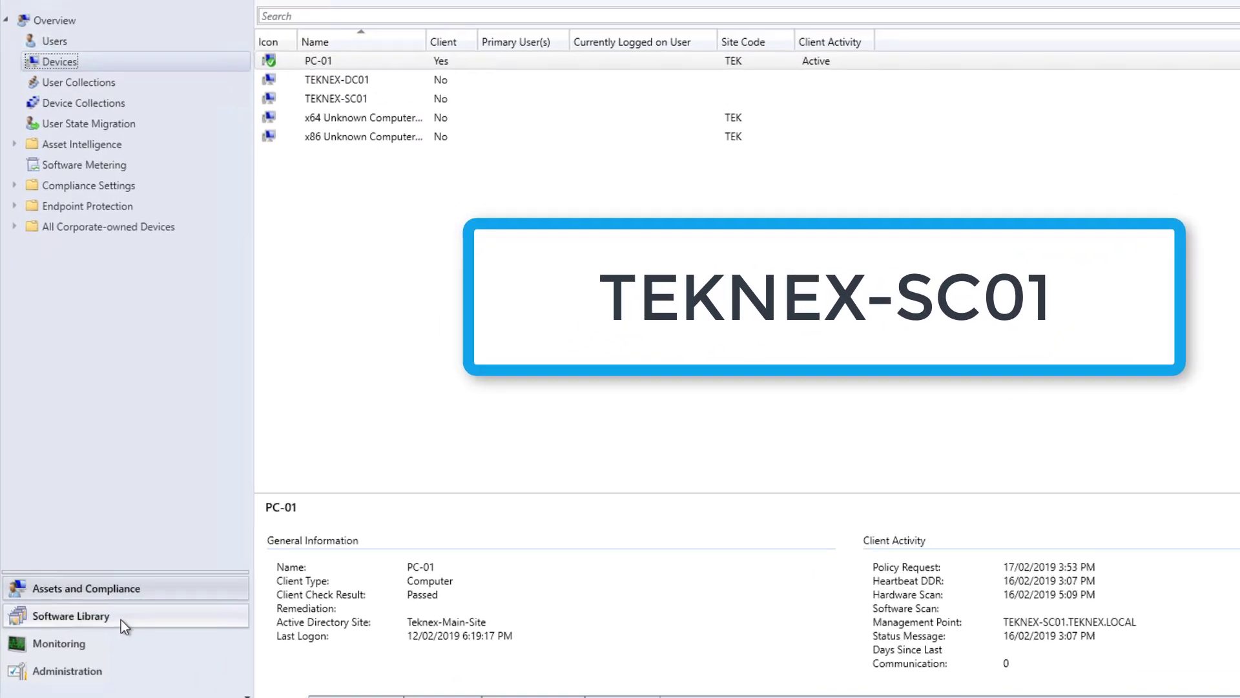
click(122, 618)
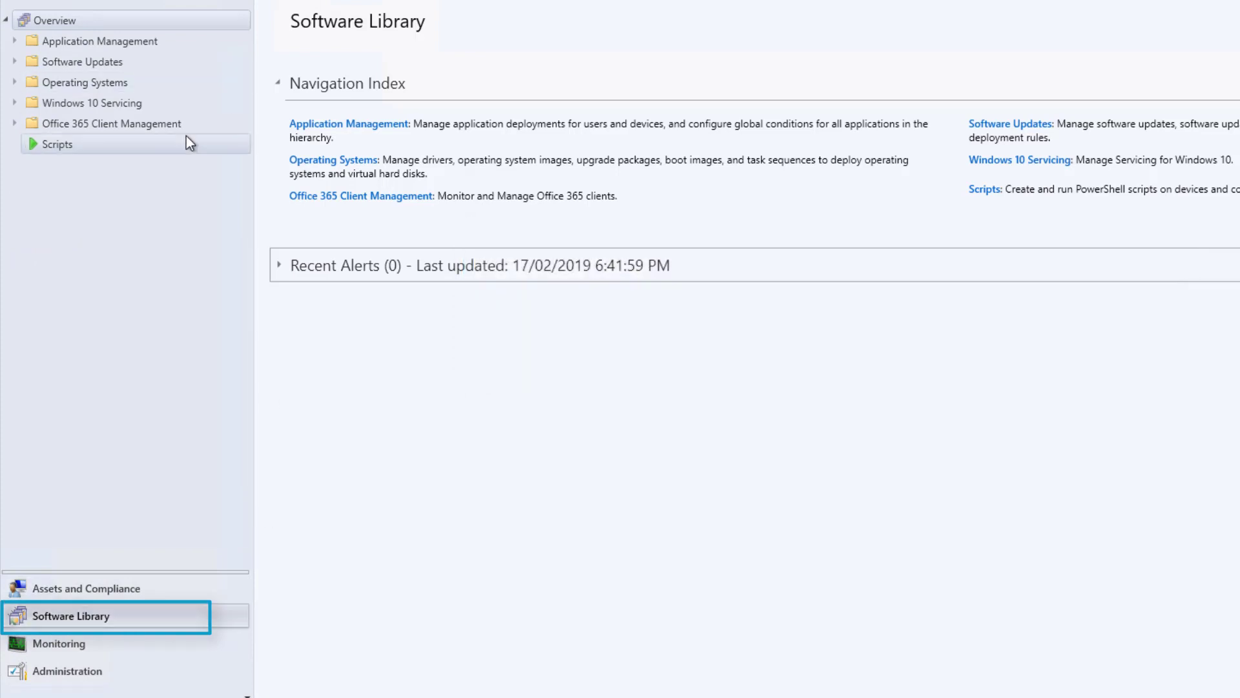
click(15, 40)
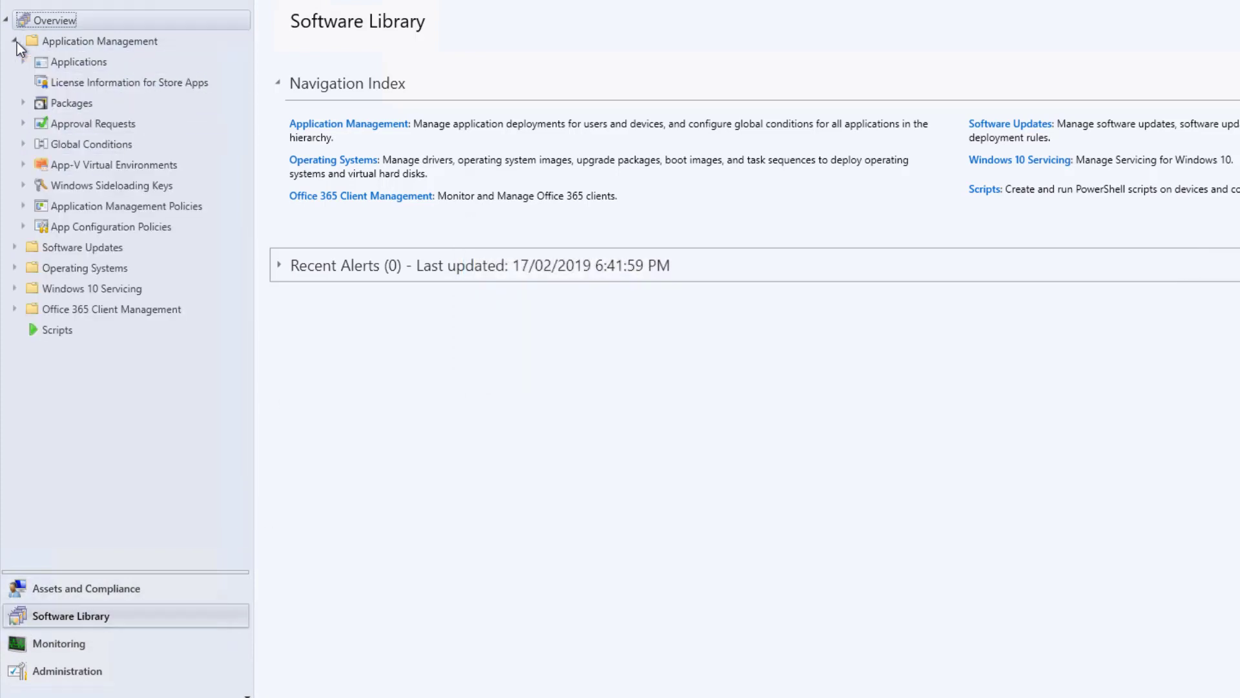
click(56, 60)
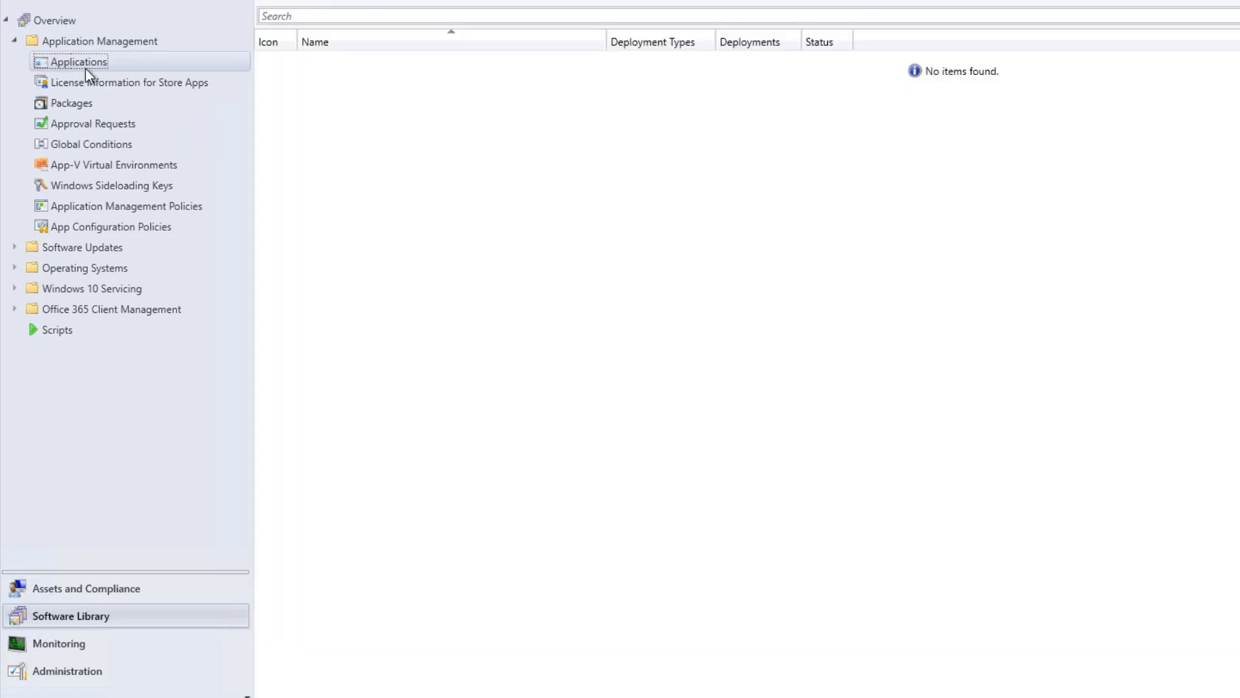
right_click(106, 62)
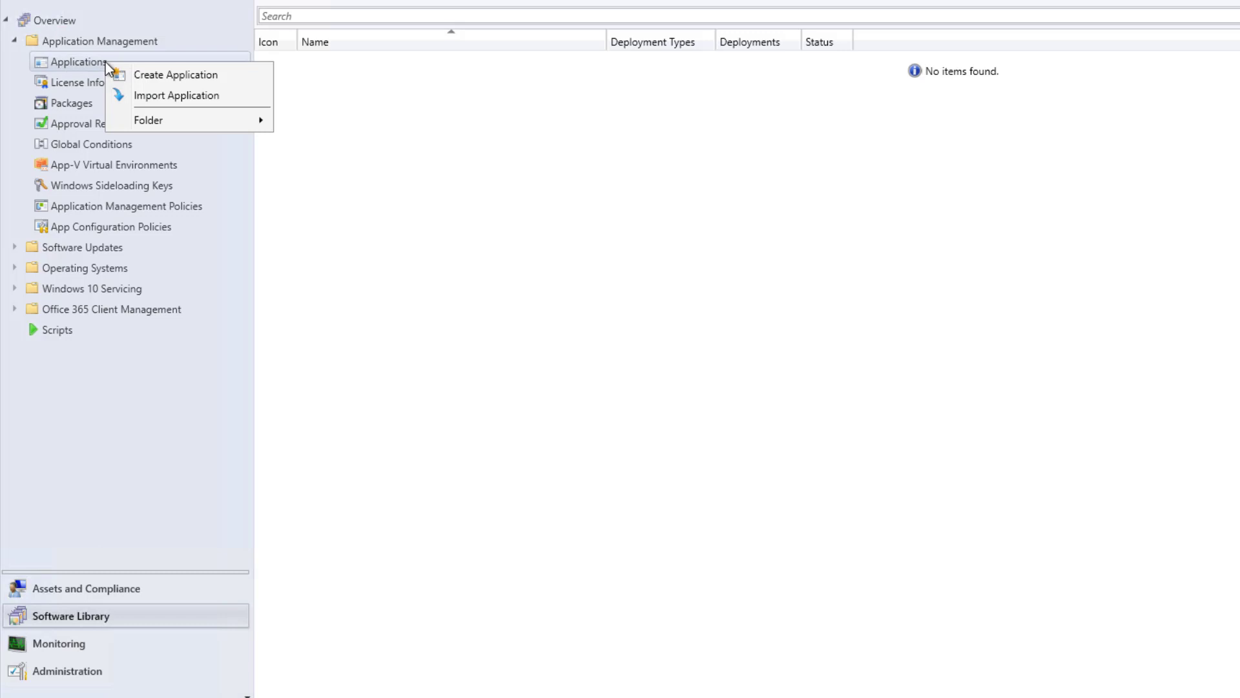
click(363, 147)
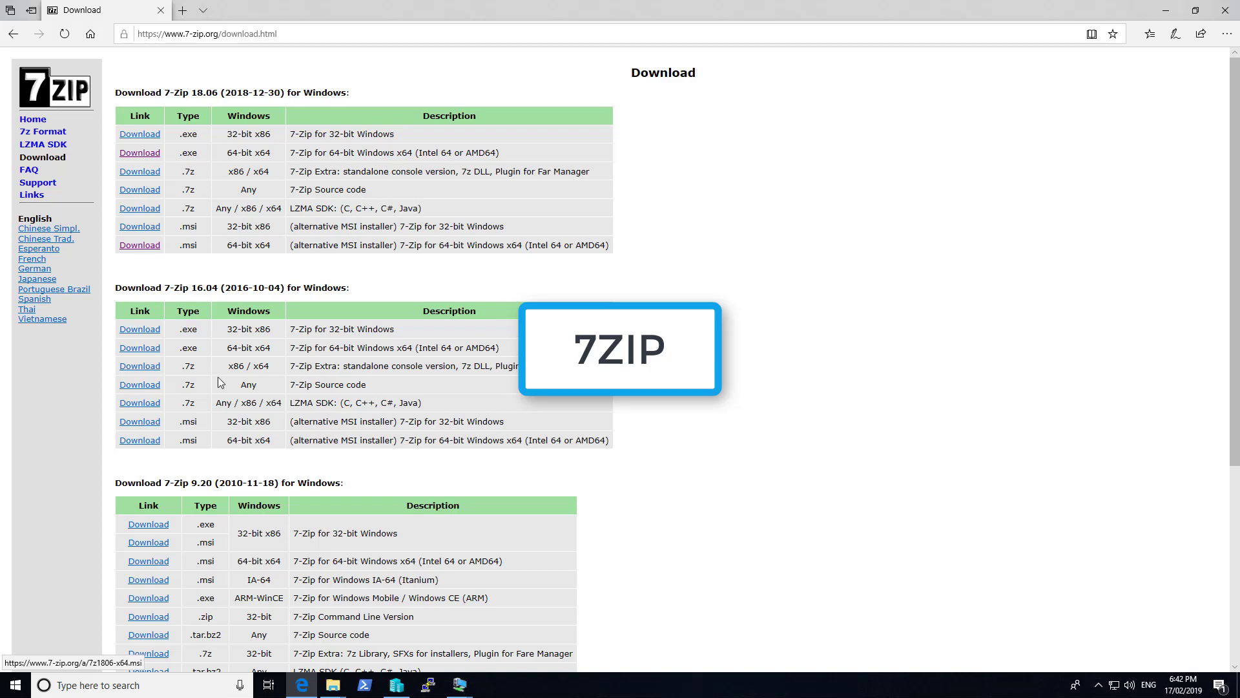
Switch to the Downloads folder in File Explorer on the host and copy the 7z1806-x64.msi installer
click(340, 686)
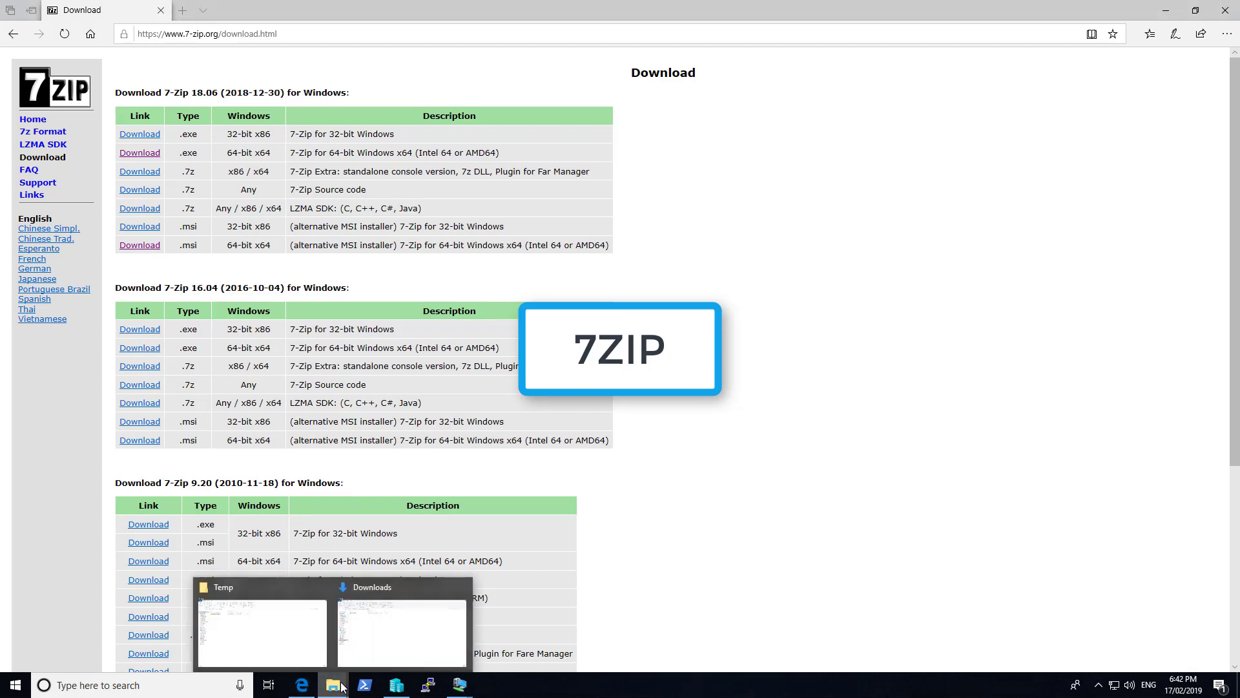
click(373, 631)
right_click(278, 146)
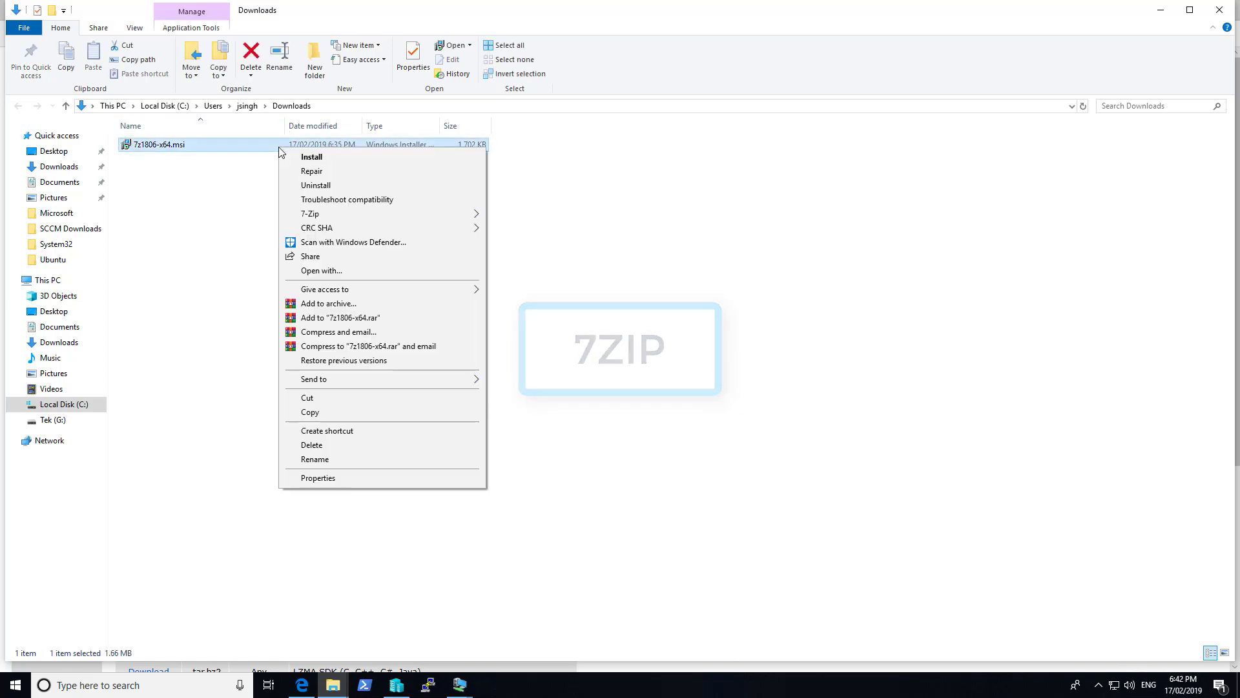
click(332, 413)
click(402, 508)
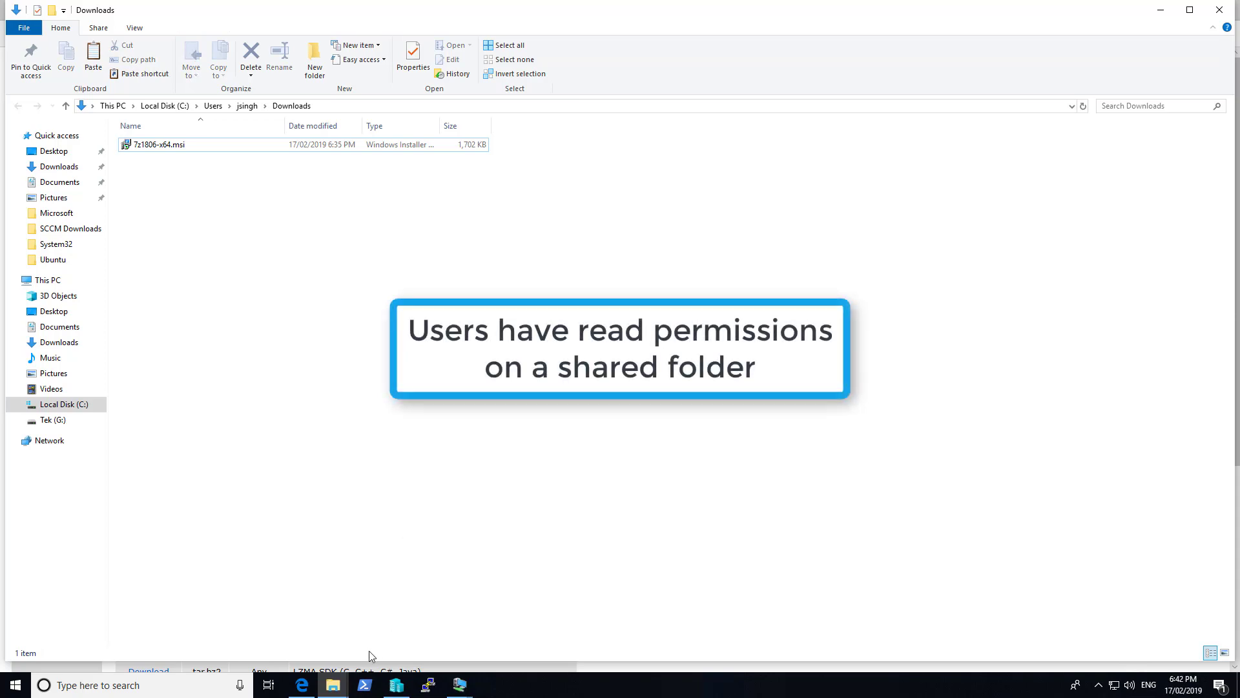
Return to the TEKNEX-SC01 virtual machine and open the network share \\teknex-dc01\applications
click(333, 685)
click(467, 686)
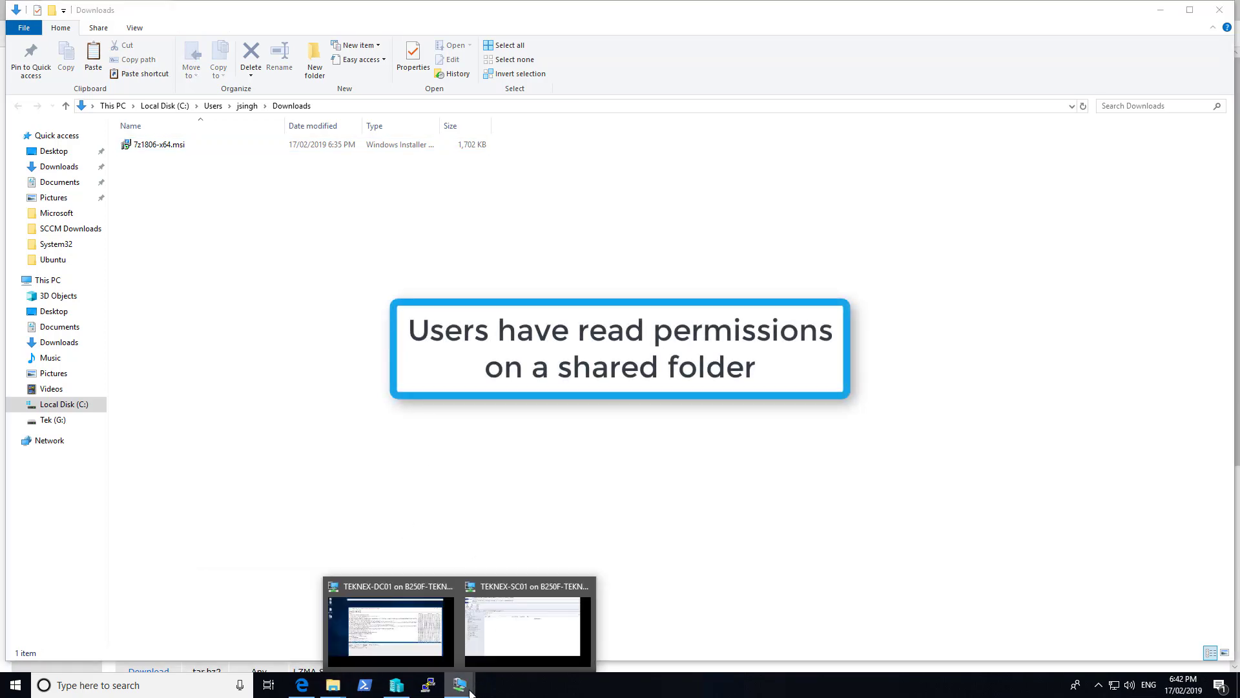
click(527, 637)
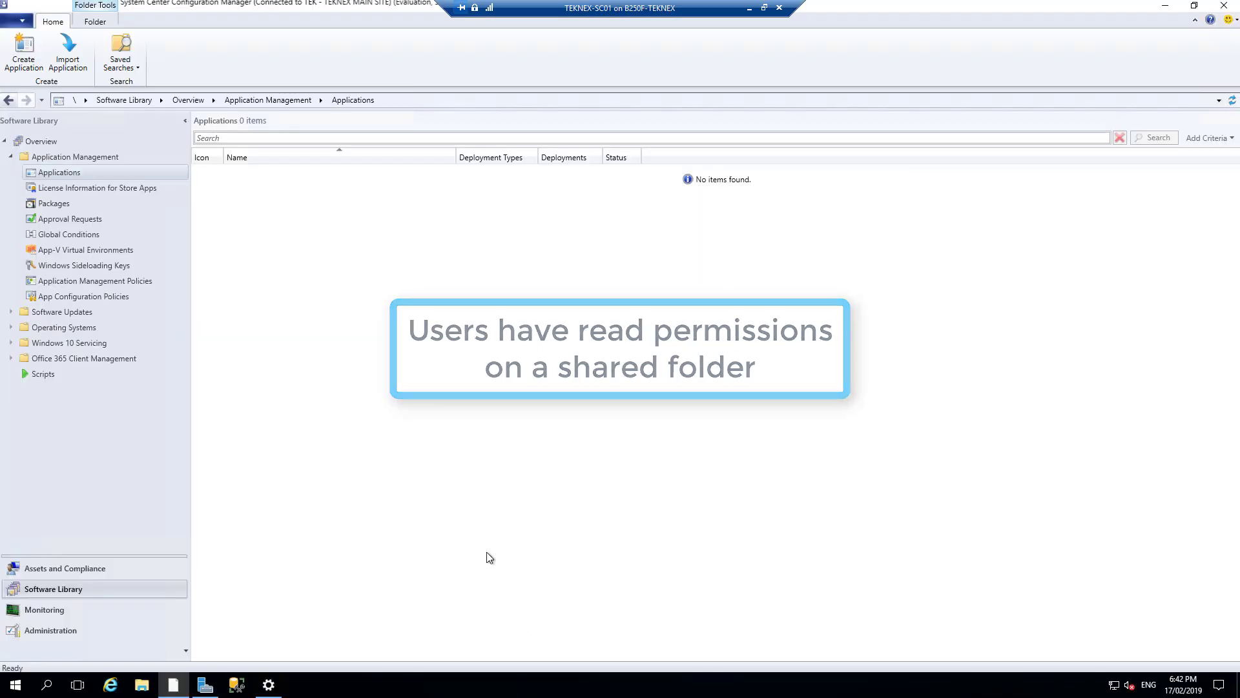
key(super+r)
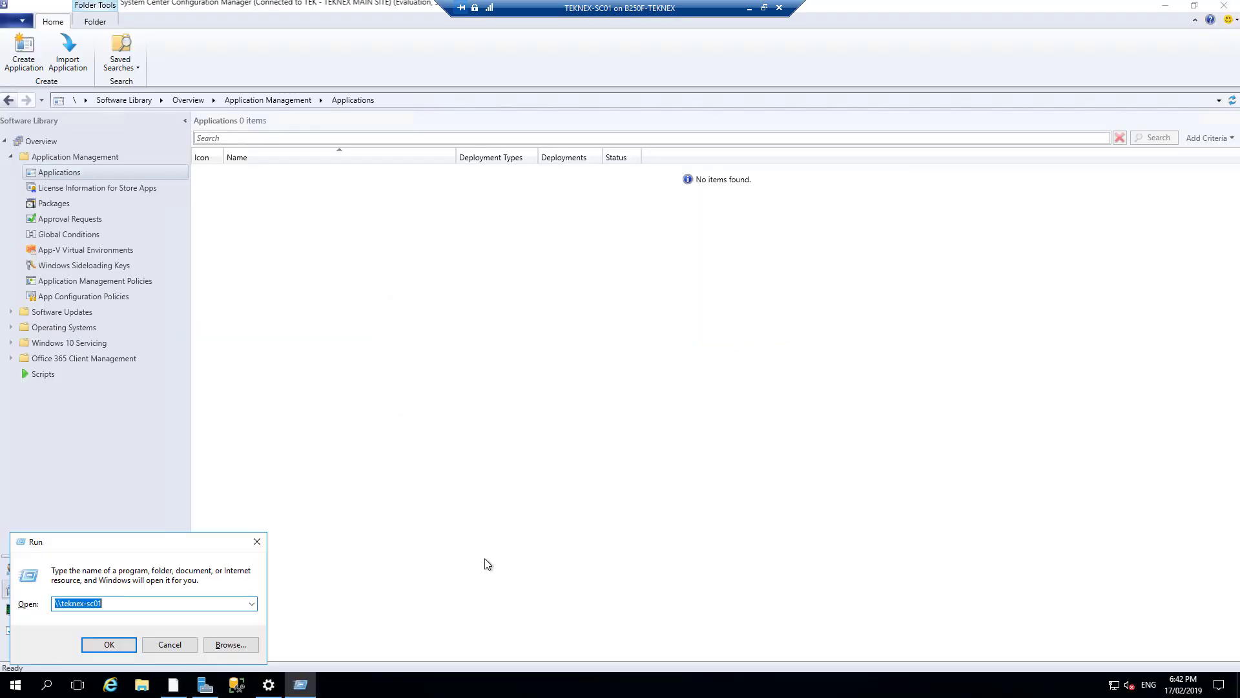
text(\\)
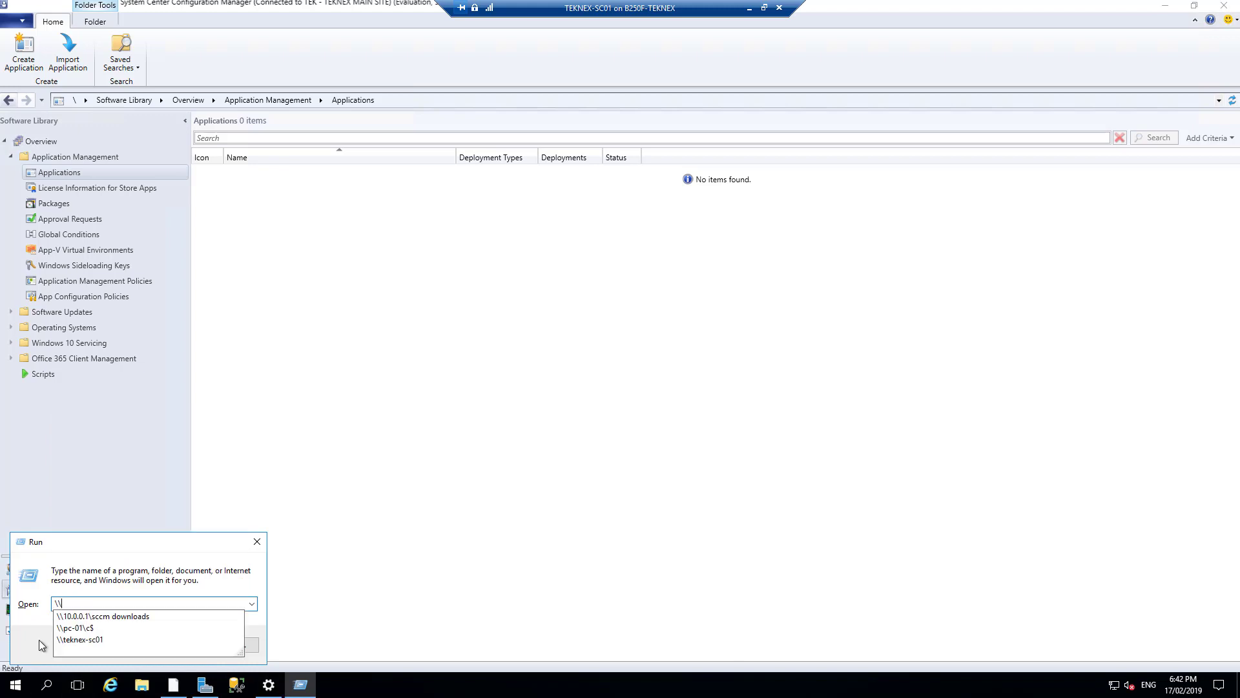
click(79, 639)
click(115, 601)
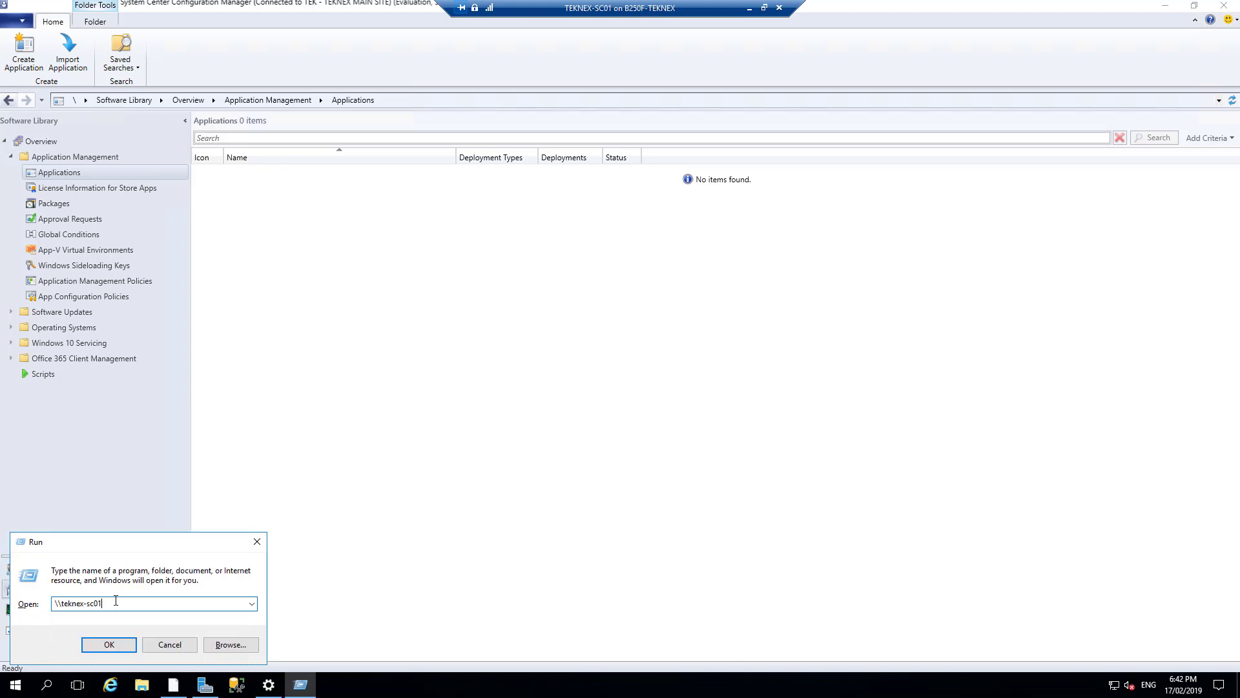
text(\applications)
click(109, 644)
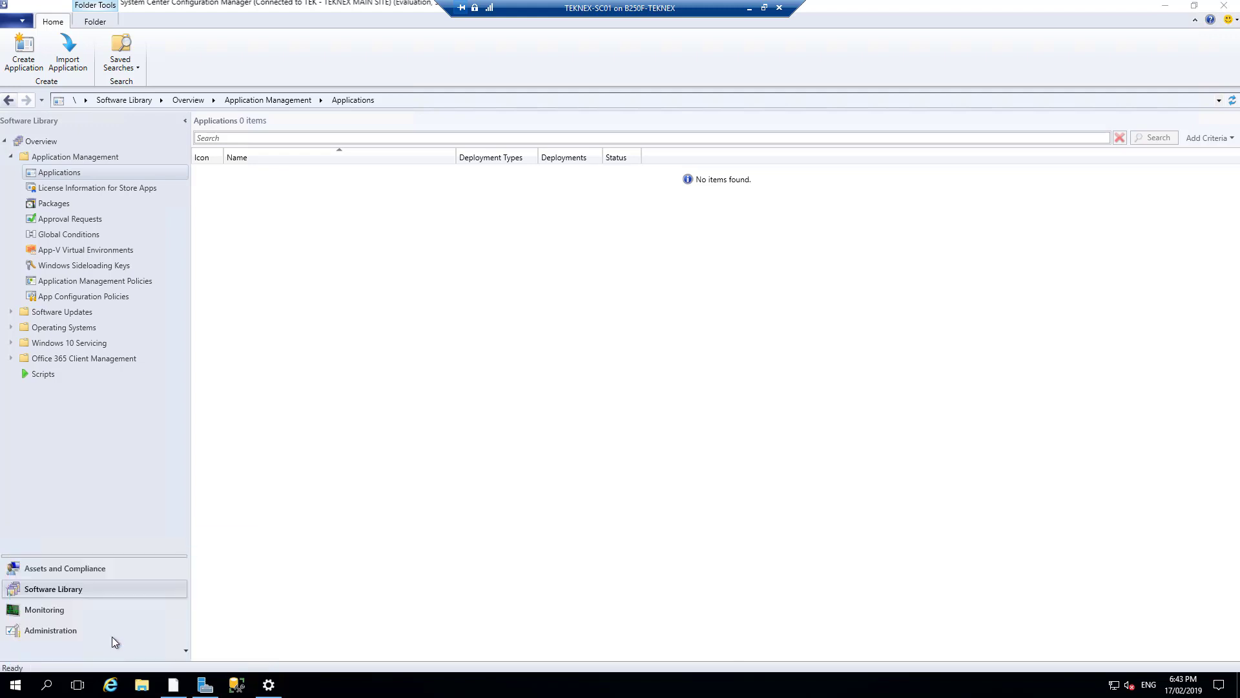
Create a folder named 7ZIP in the applications share and paste the copied installer into it
click(223, 189)
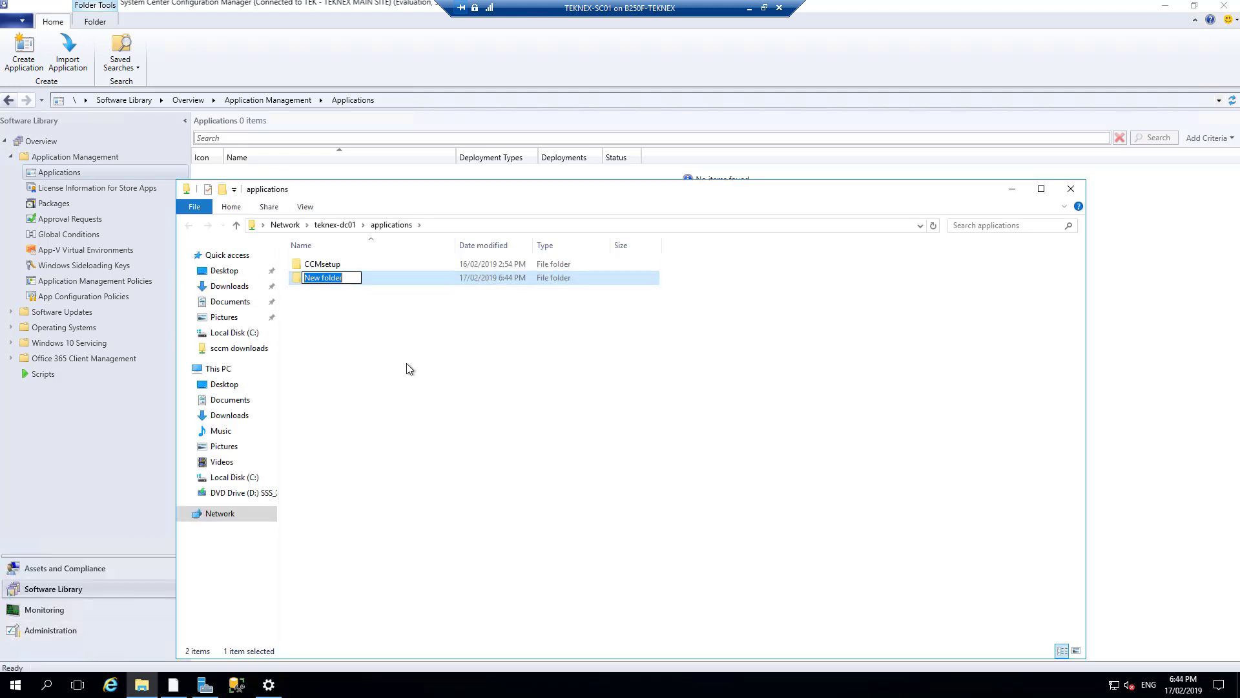
text(7ZIP)
key(Return)
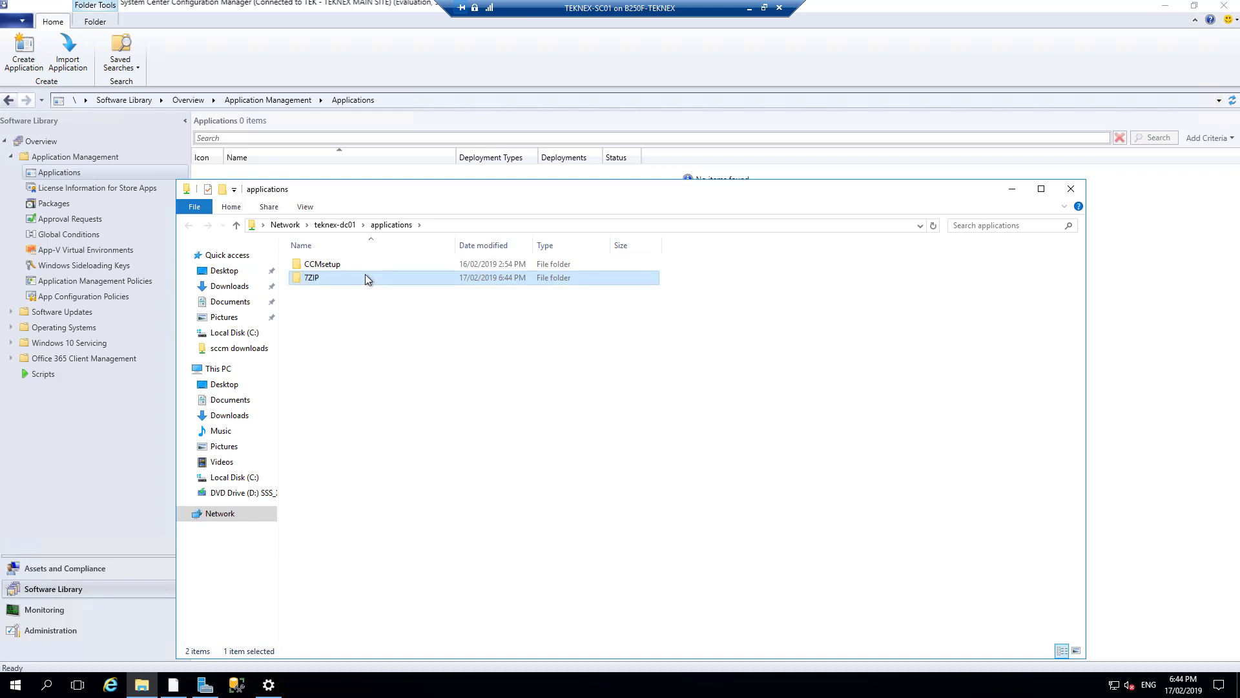
double_click(365, 277)
right_click(401, 288)
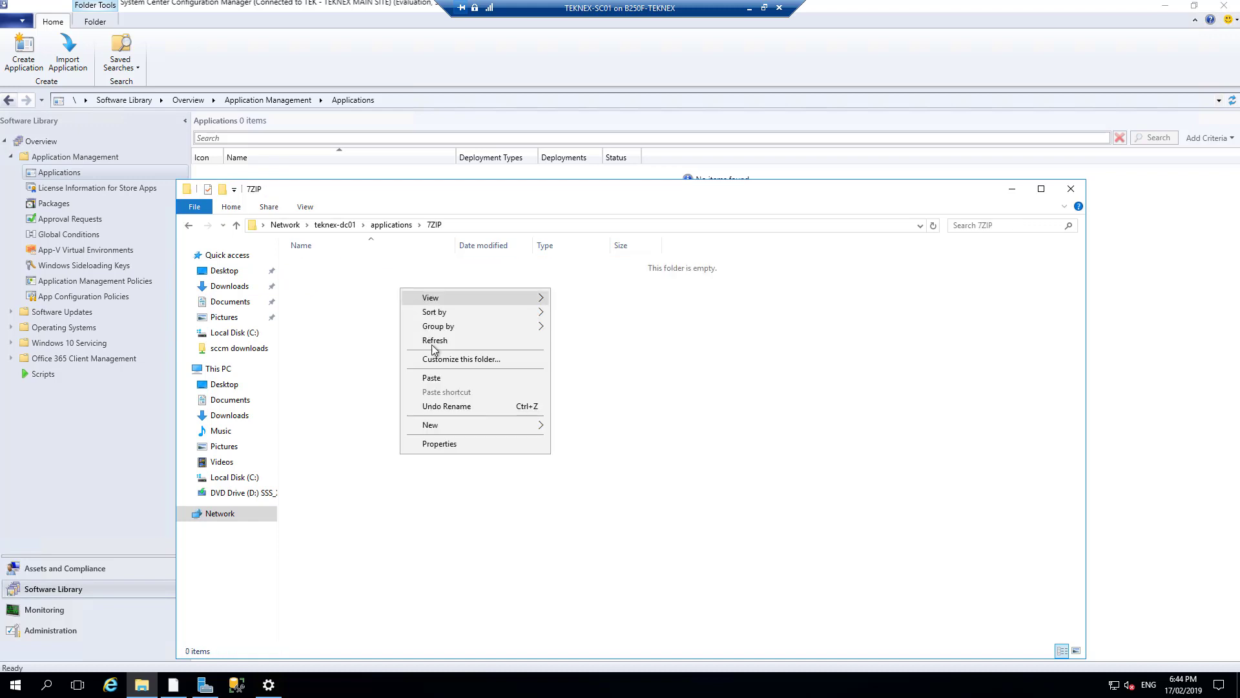
click(452, 377)
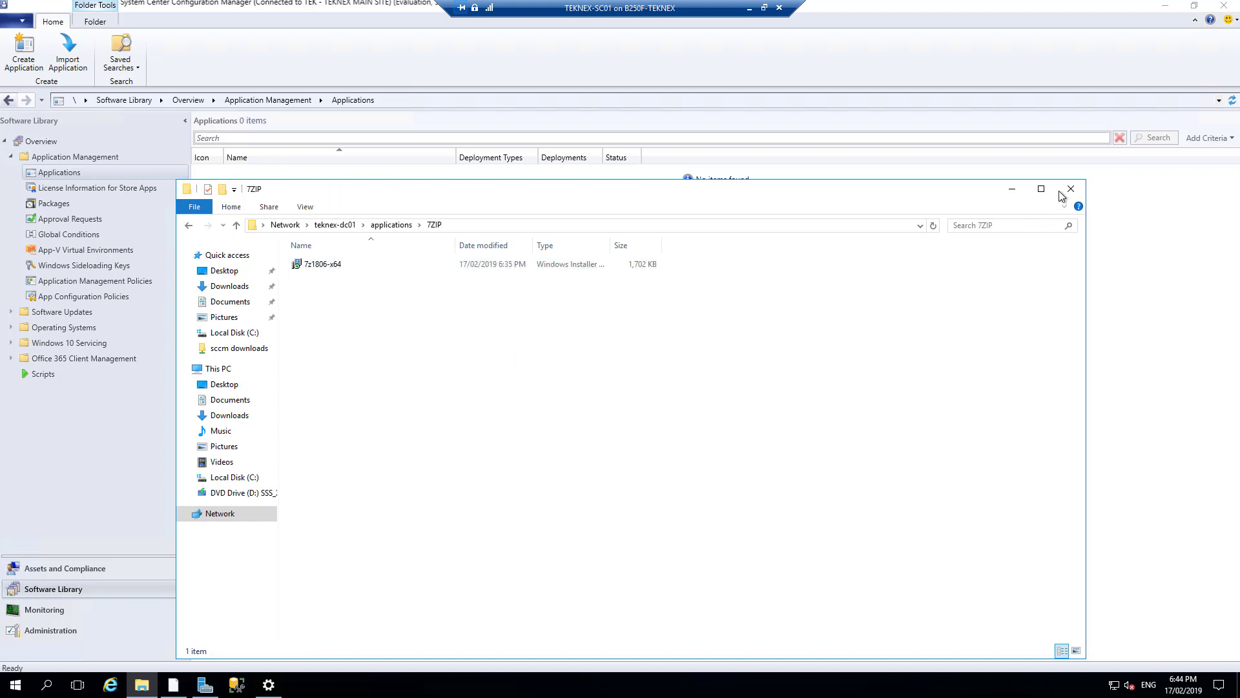
Copy the network path of the 7ZIP folder
click(453, 227)
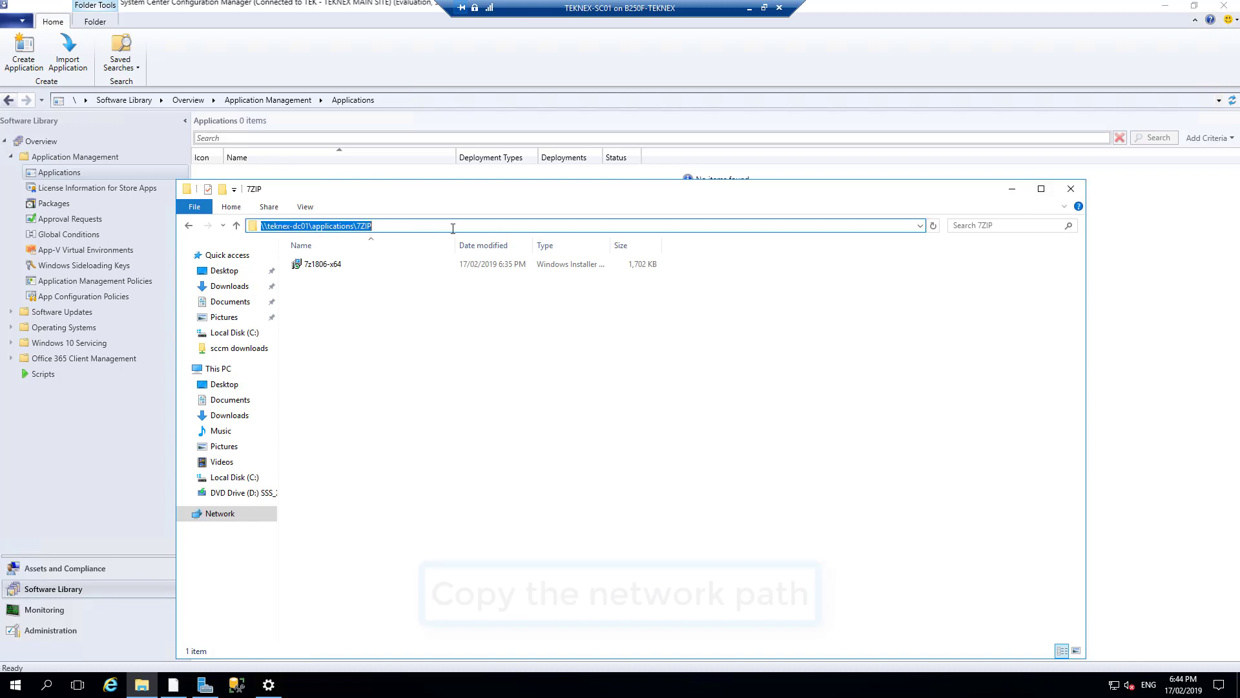
right_click(346, 225)
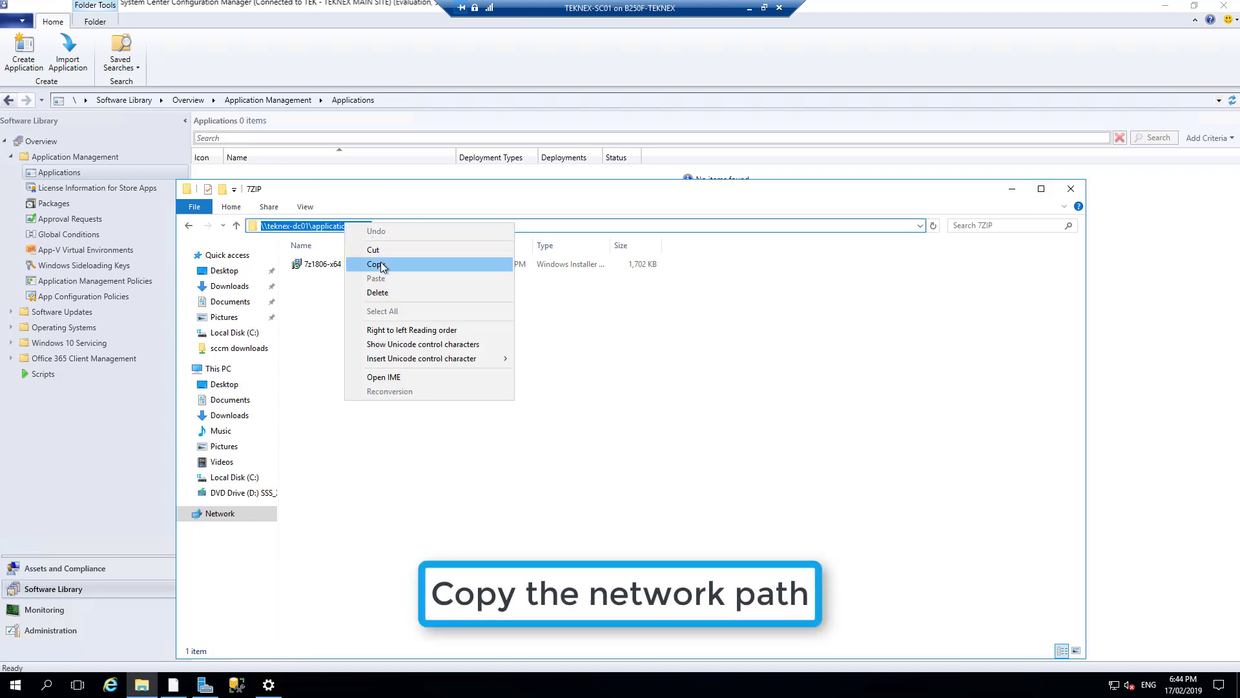
click(378, 264)
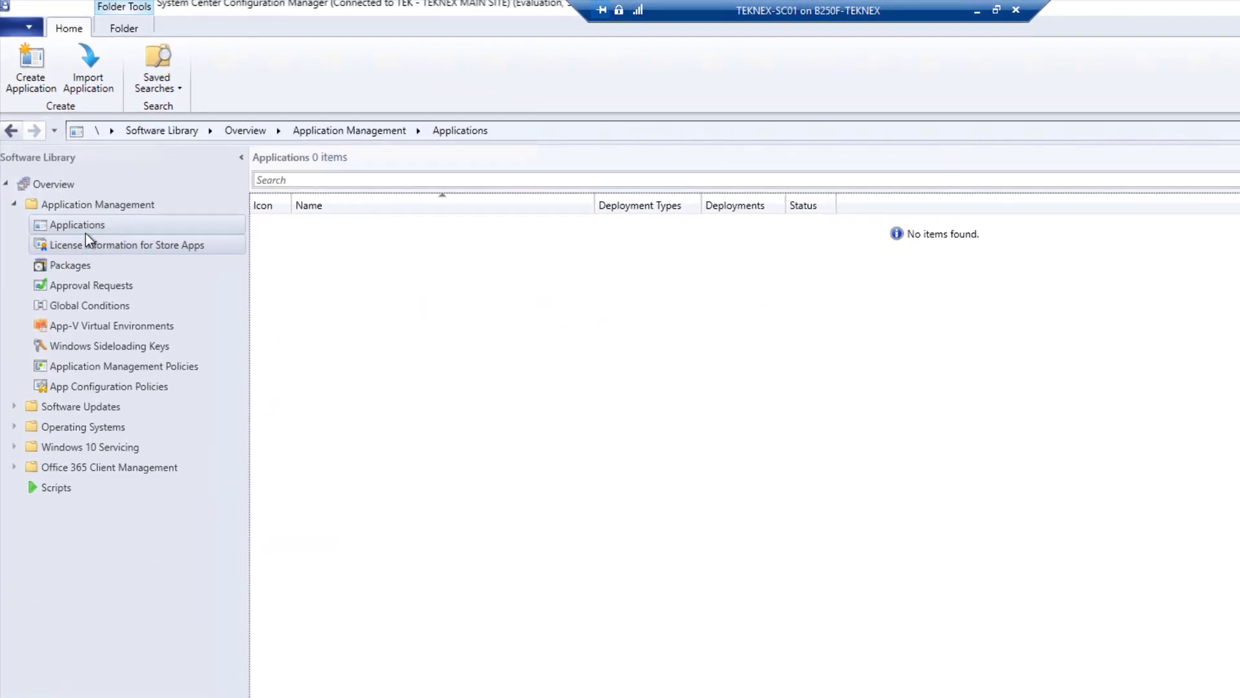
Start creating an application in Configuration Manager and choose 7z1806-x64 from \\teknex-dc01\applications\7ZIP as its installation file
click(79, 191)
right_click(94, 227)
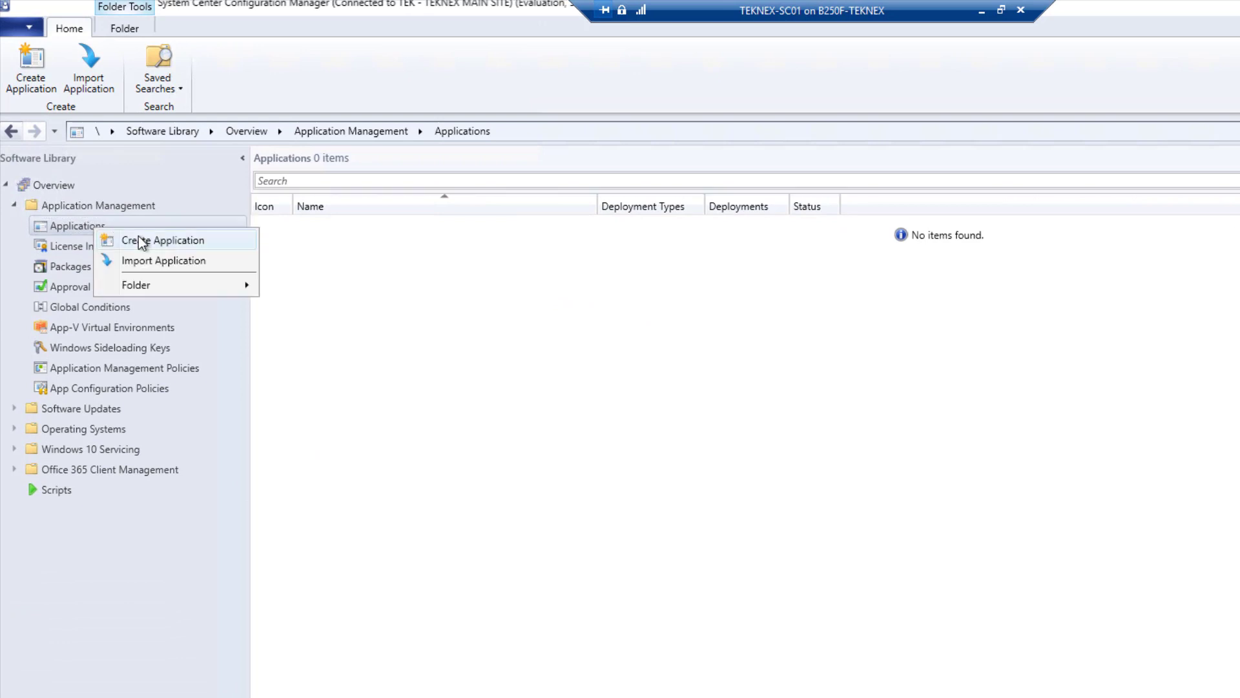
click(110, 237)
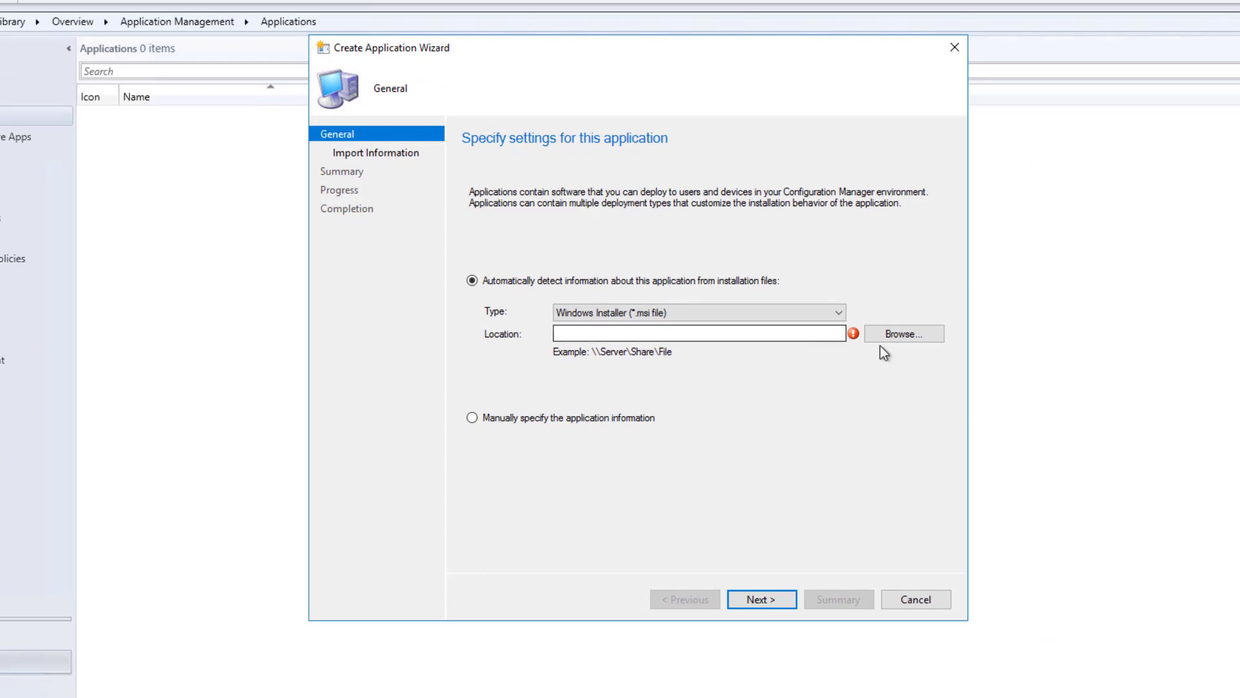
click(915, 338)
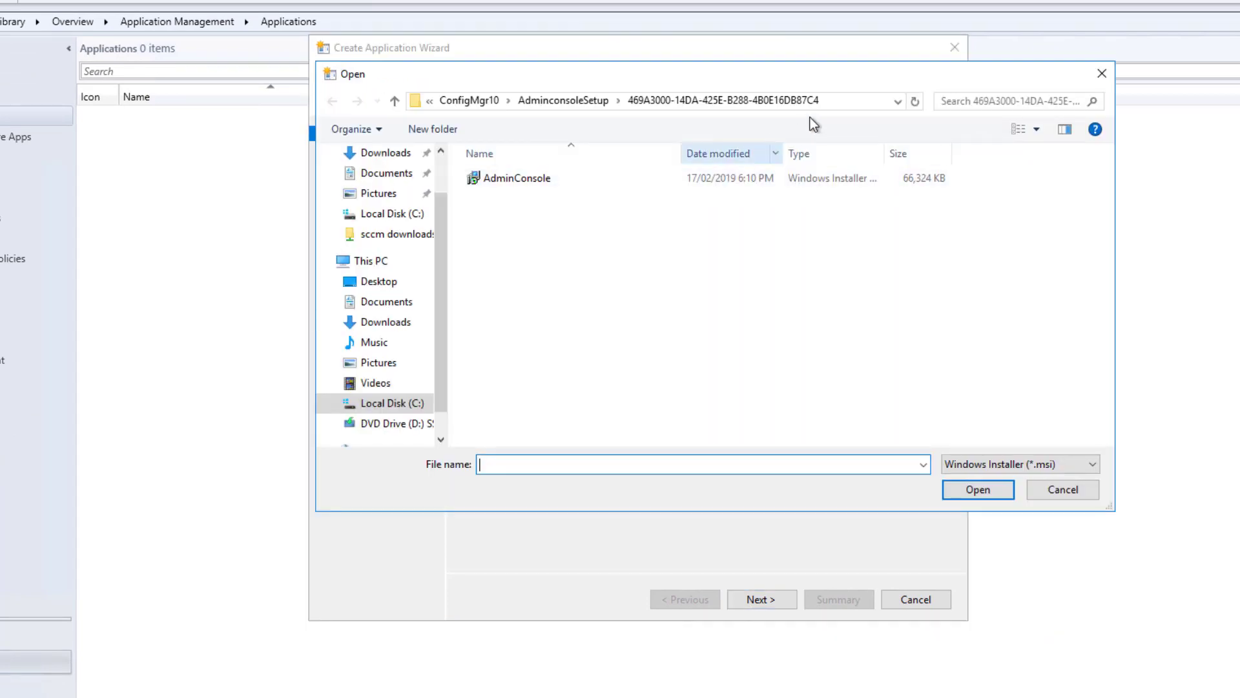
click(821, 101)
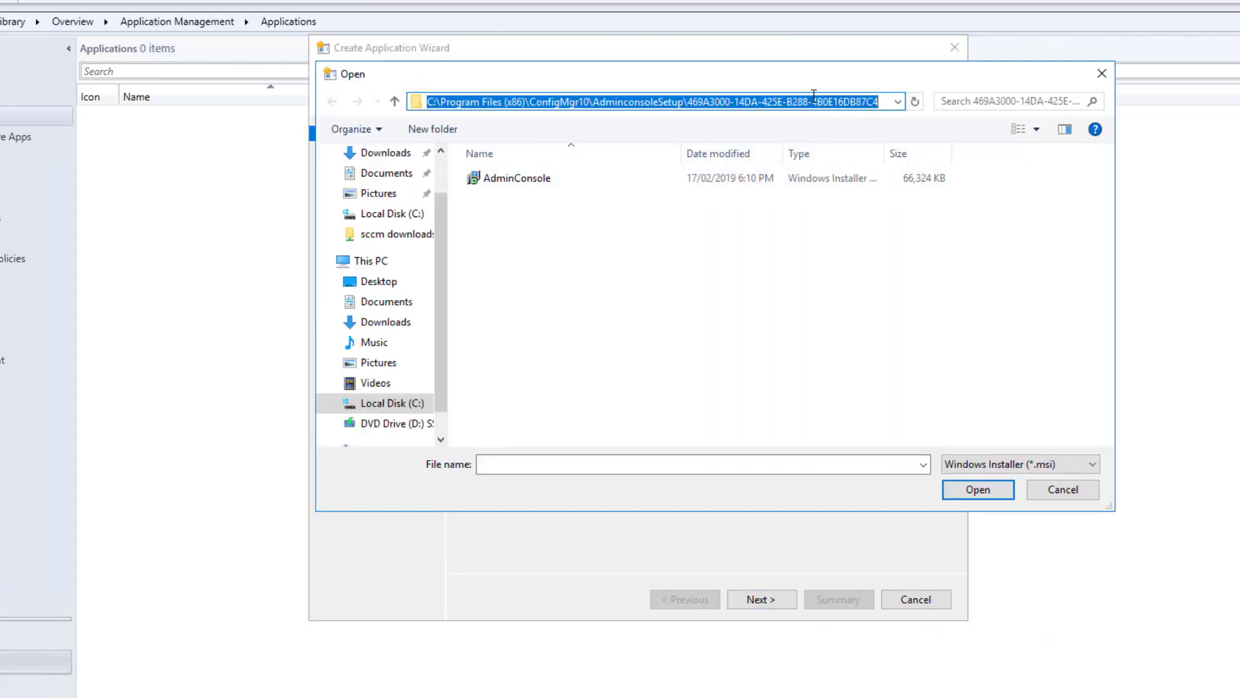
key(ctrl+v)
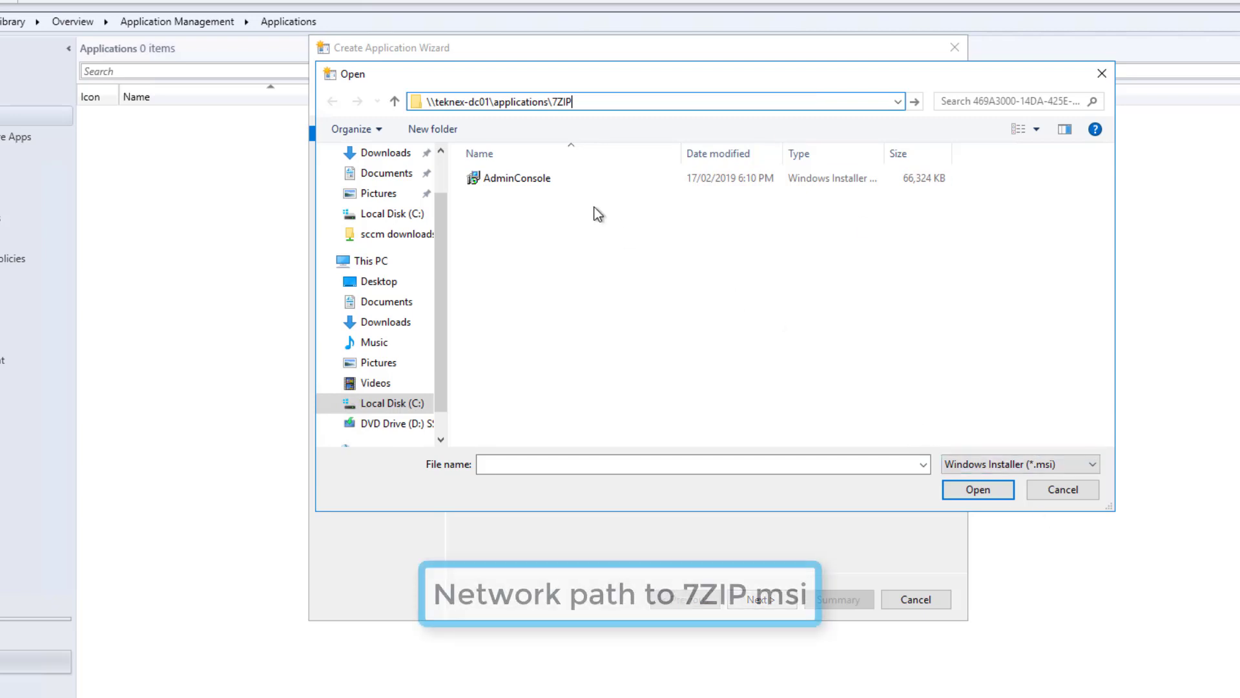
click(914, 101)
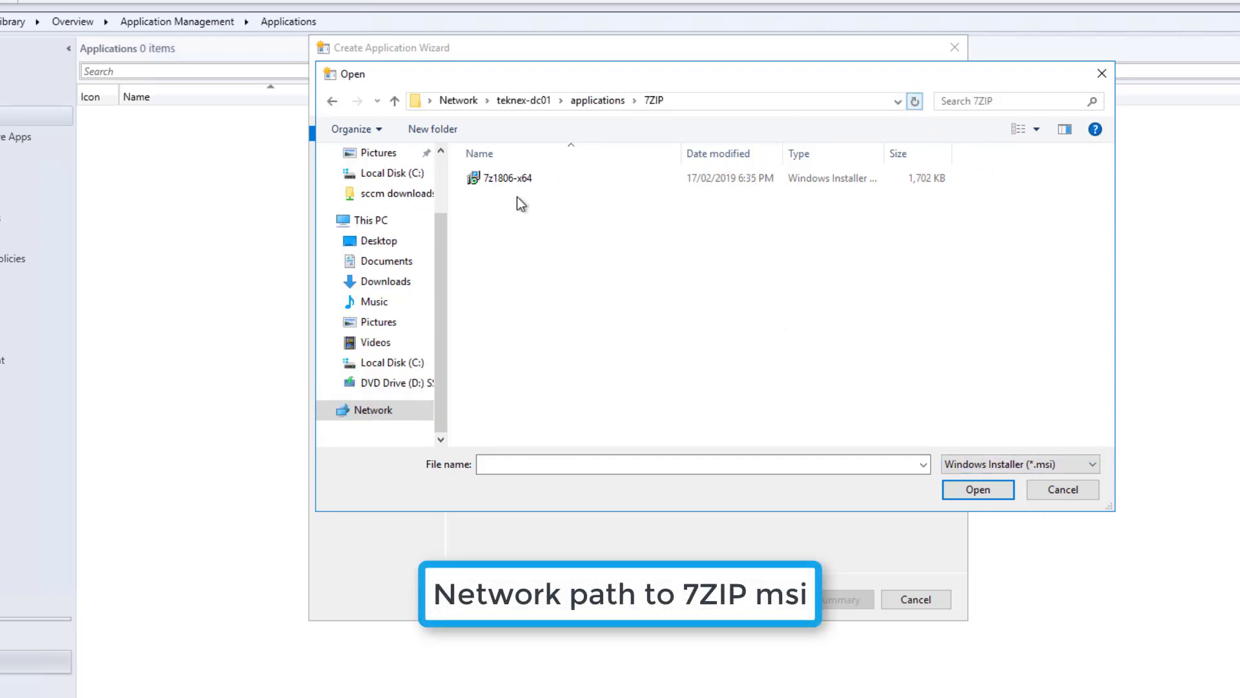
click(531, 182)
click(979, 490)
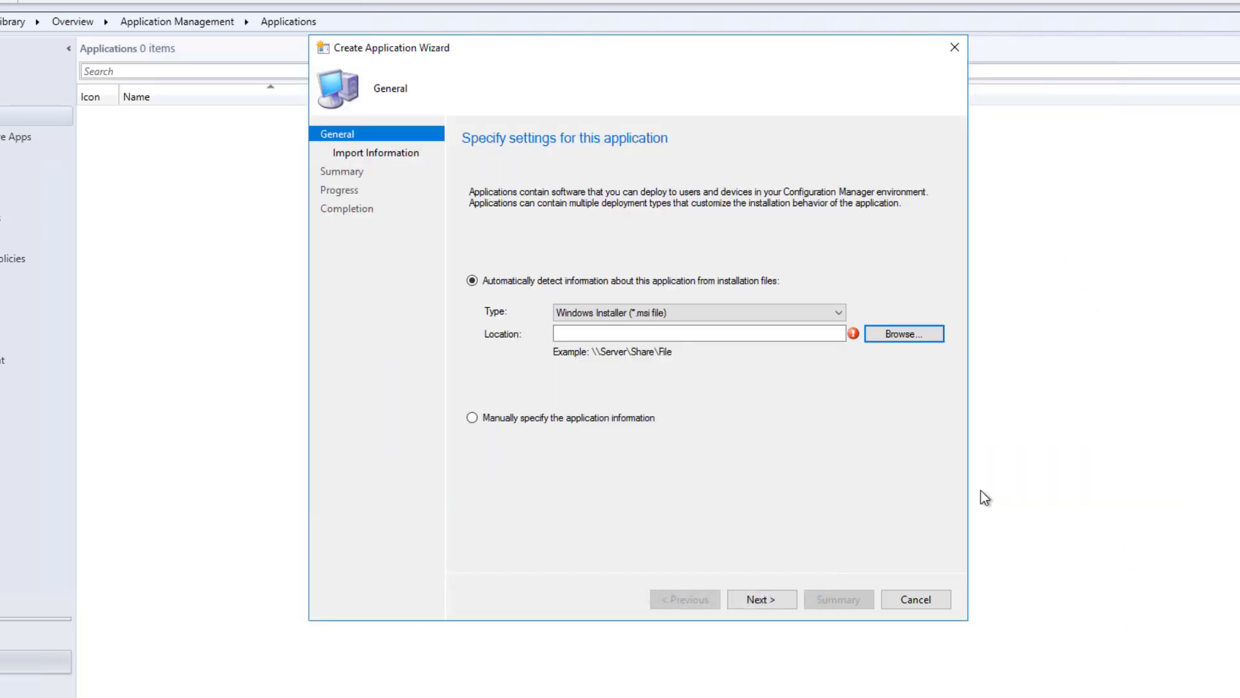
Import the application information from the MSI despite its unverified publisher and proceed to the general information page
click(759, 600)
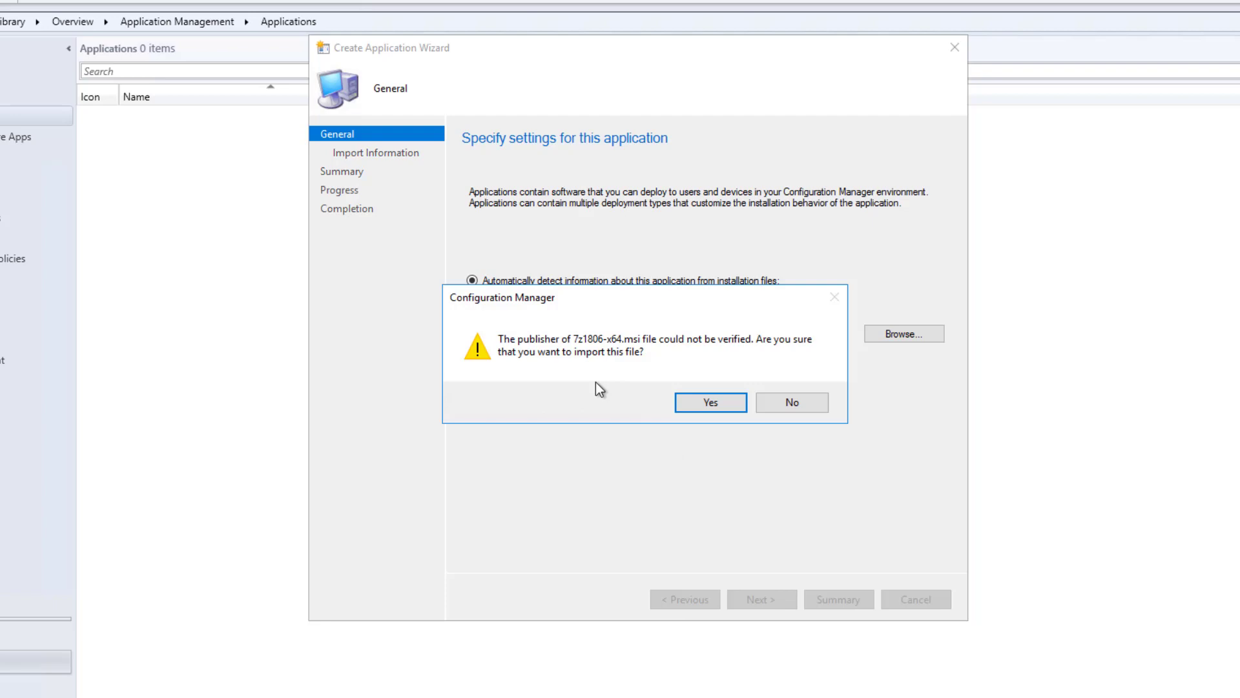
click(732, 405)
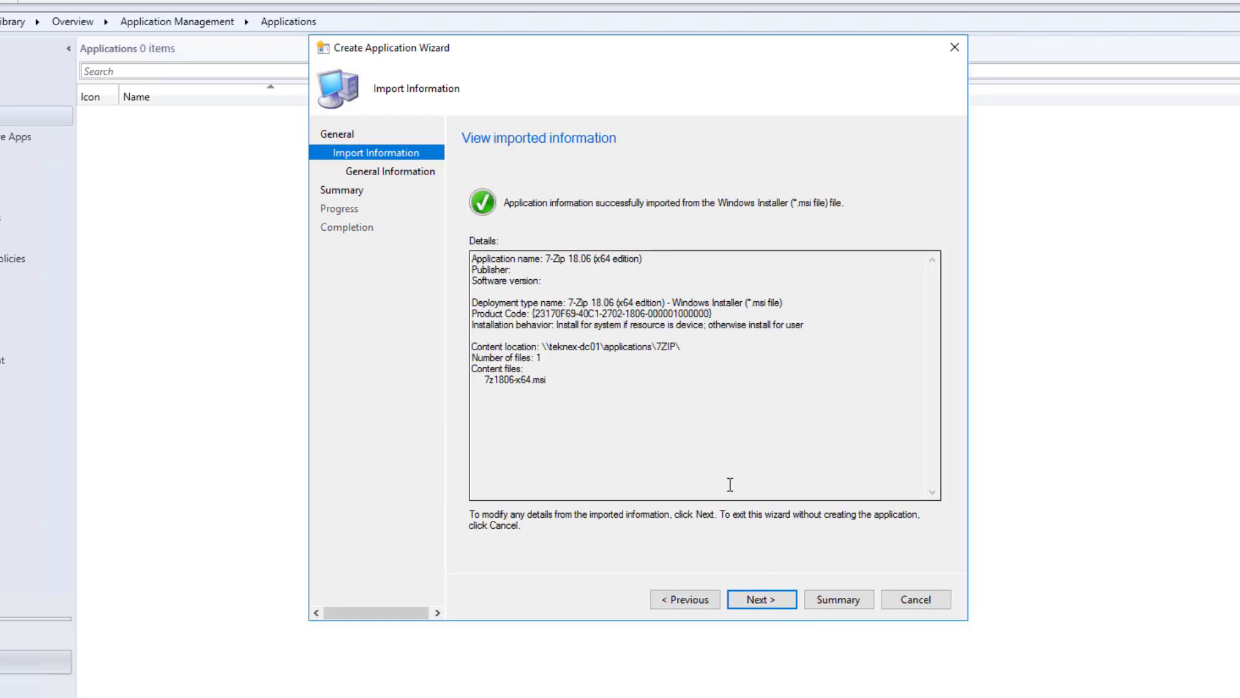
click(759, 601)
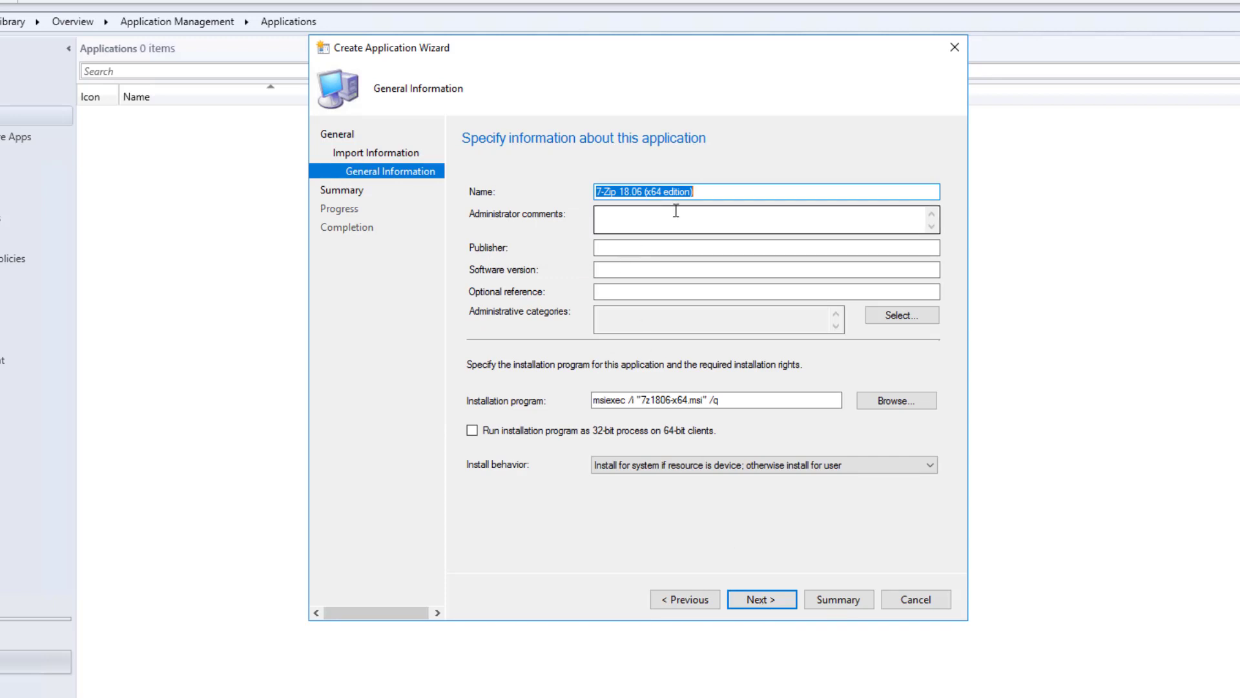
Set the application's publisher to 7-Zip and its software version to 18.06
click(651, 224)
click(635, 244)
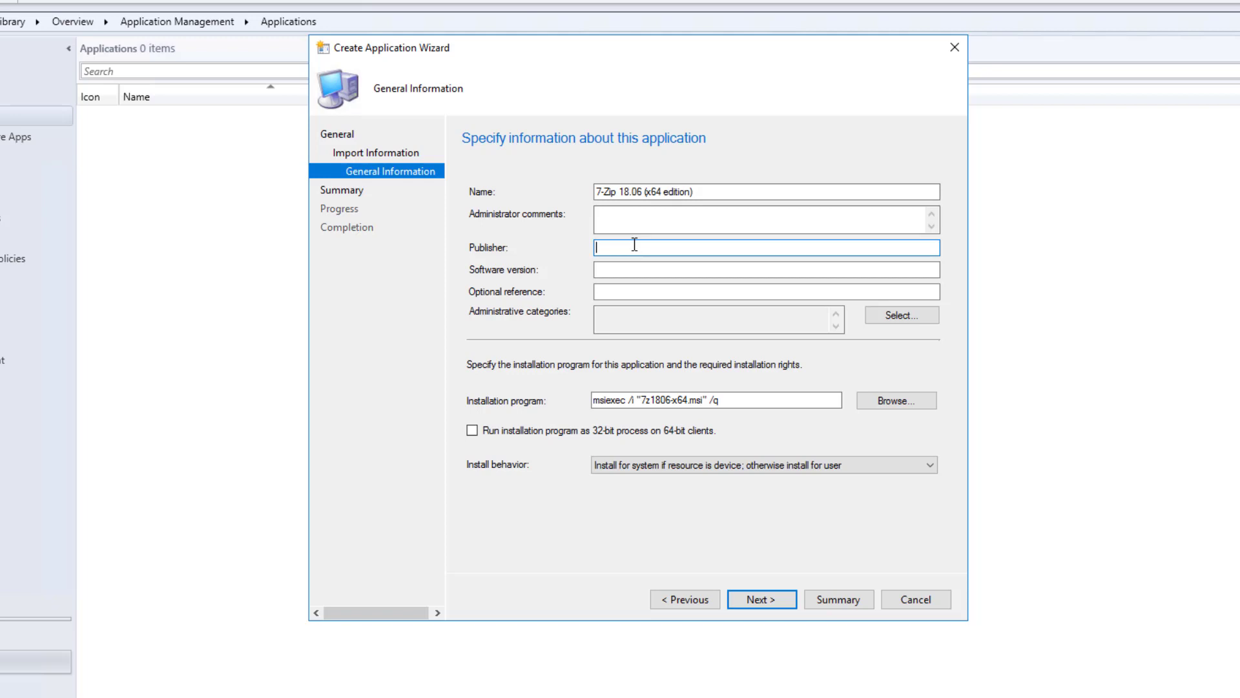
text(7-Zip)
click(627, 270)
text(18.06)
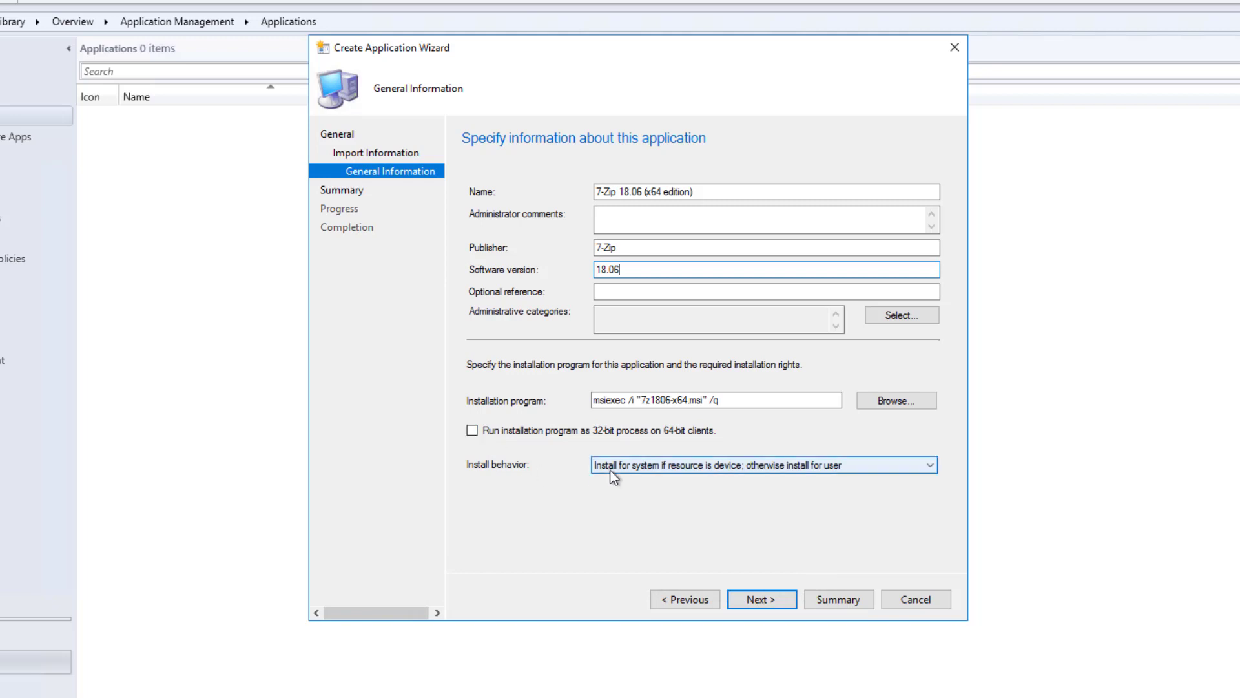
Keep the install behavior as "Install for system if resource is device; otherwise install for user" and finish creating the application
click(695, 465)
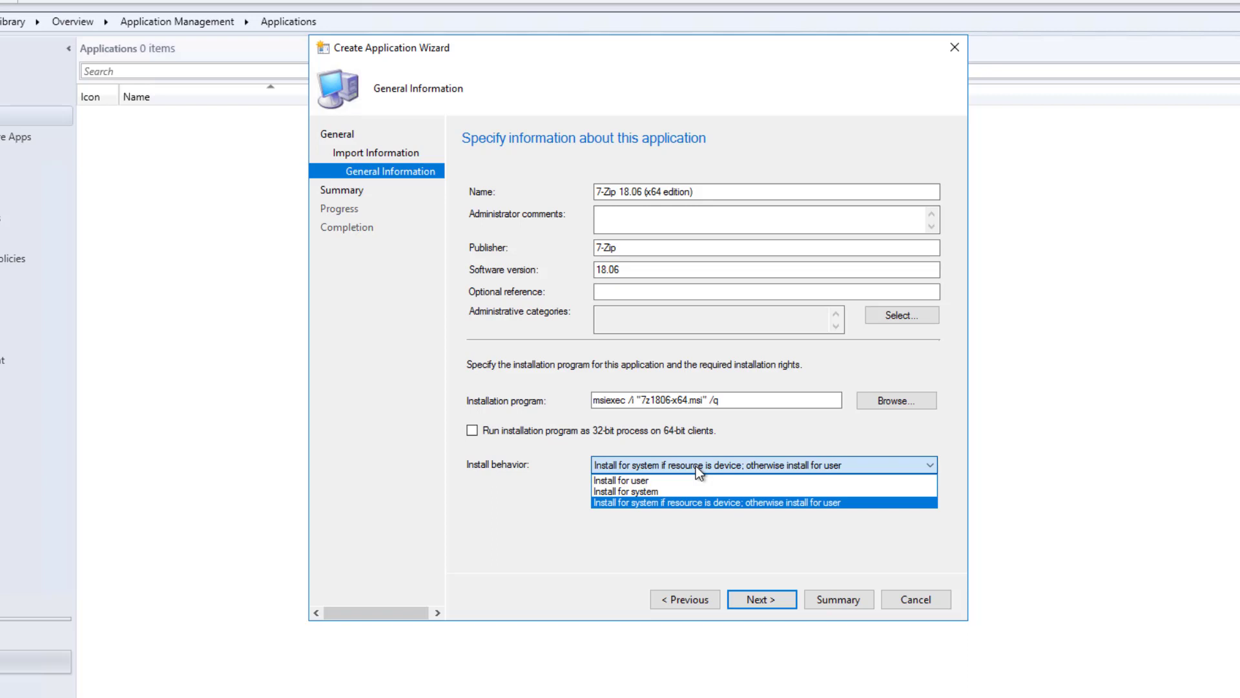
click(696, 467)
click(695, 467)
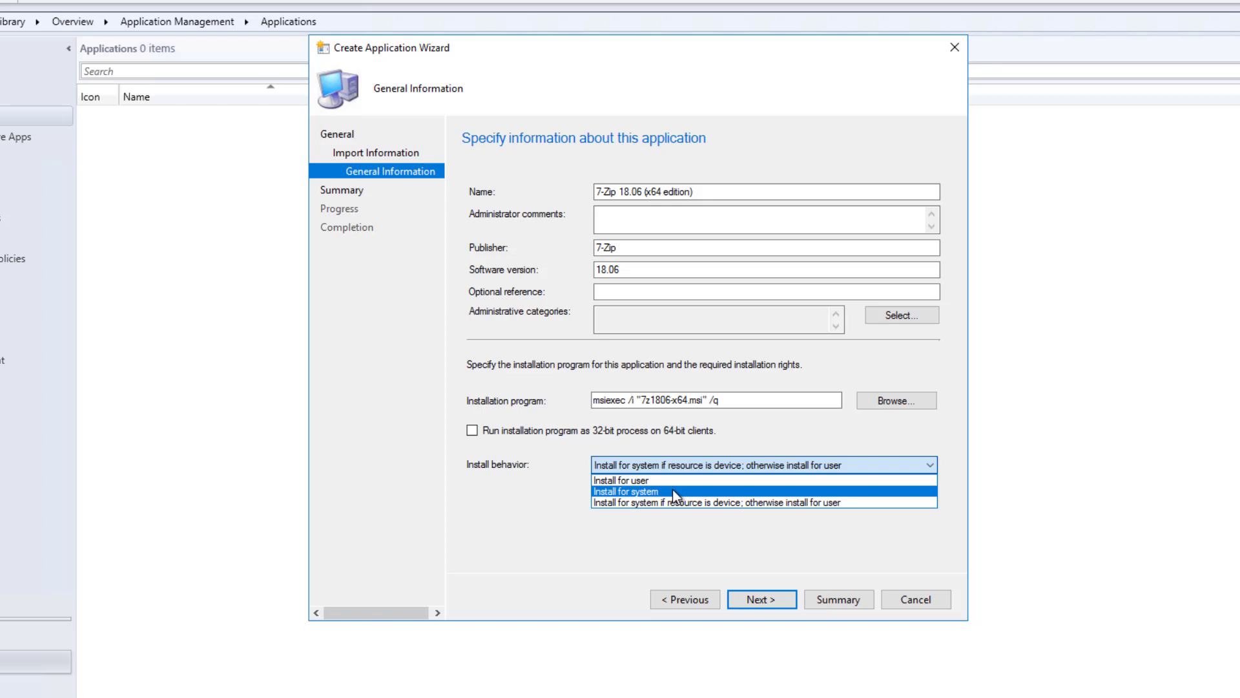
click(675, 502)
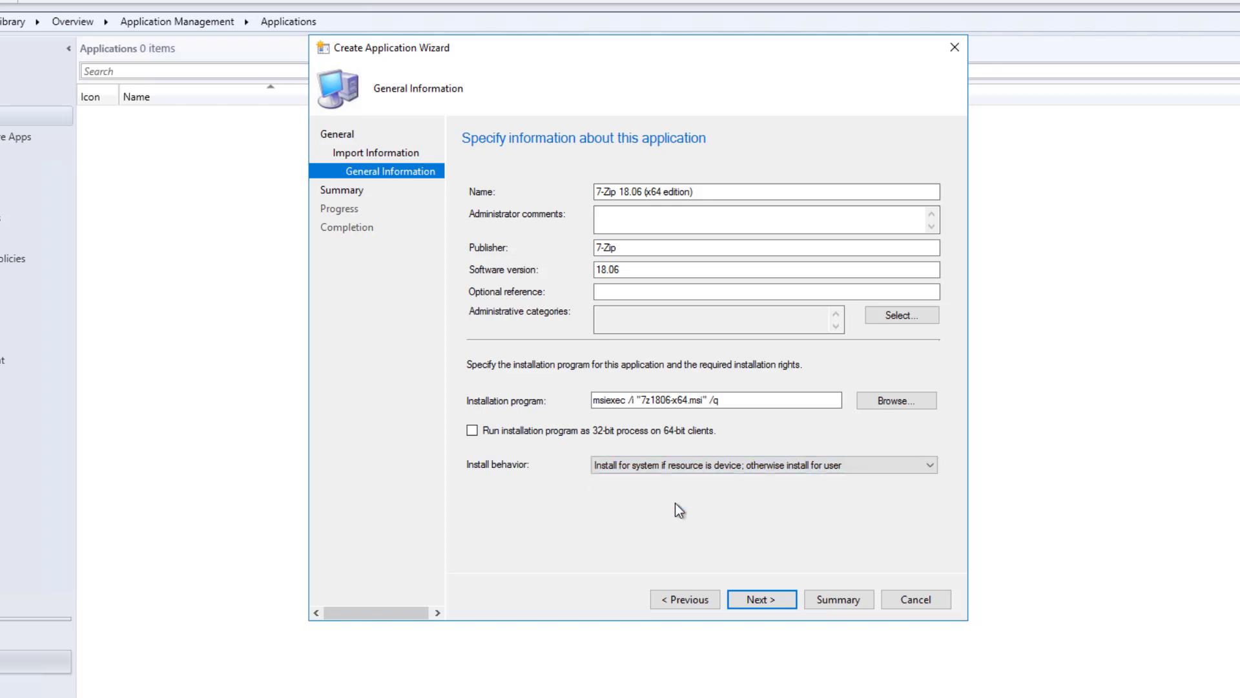
click(773, 601)
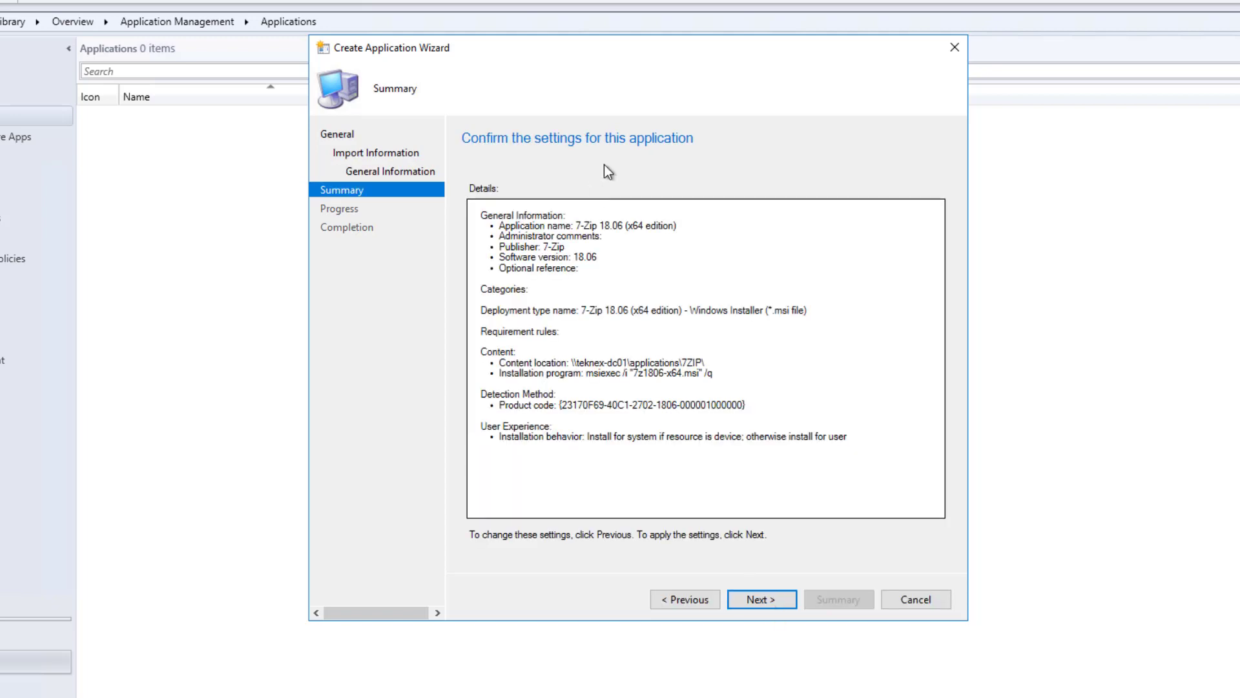
click(768, 601)
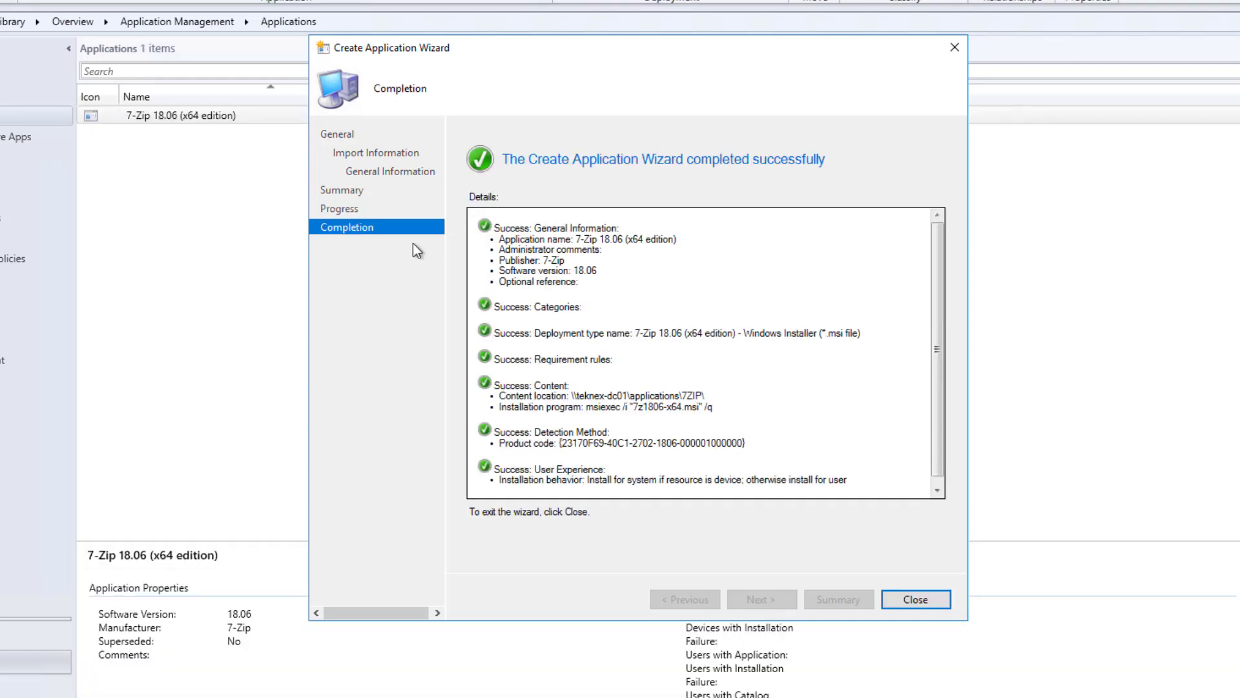
click(915, 598)
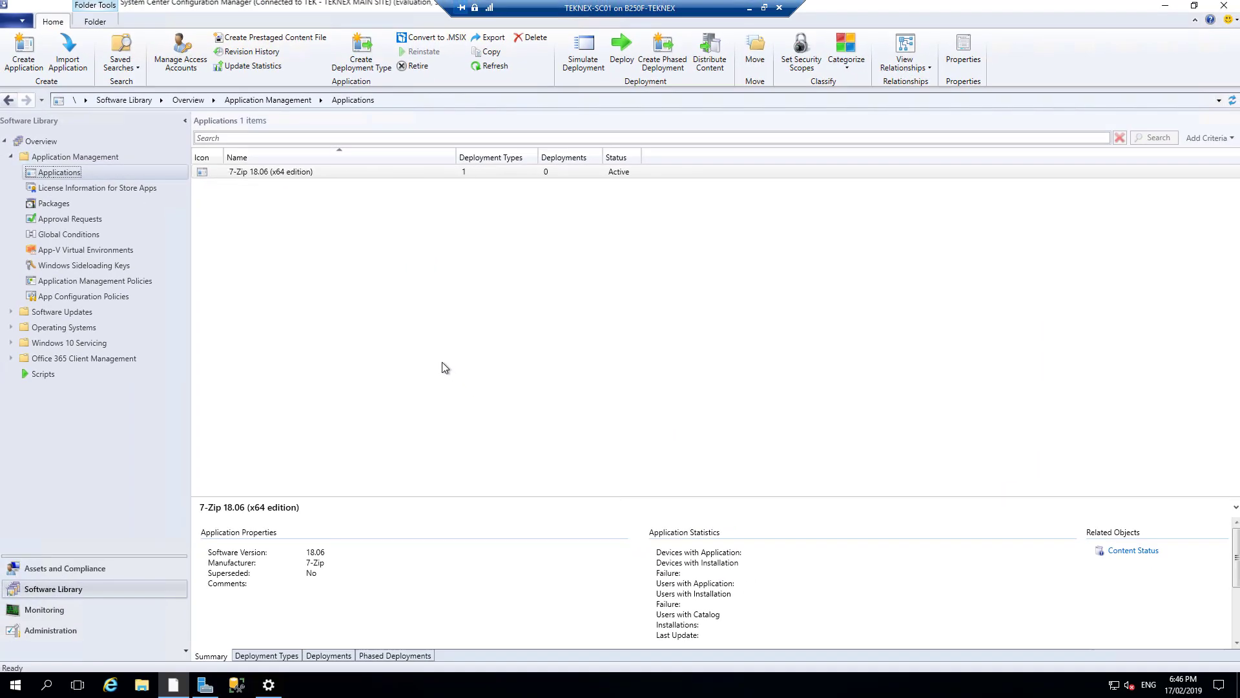
Start distributing the content of the 7-Zip 18.06 (x64 edition) application and proceed to the content destination
click(336, 180)
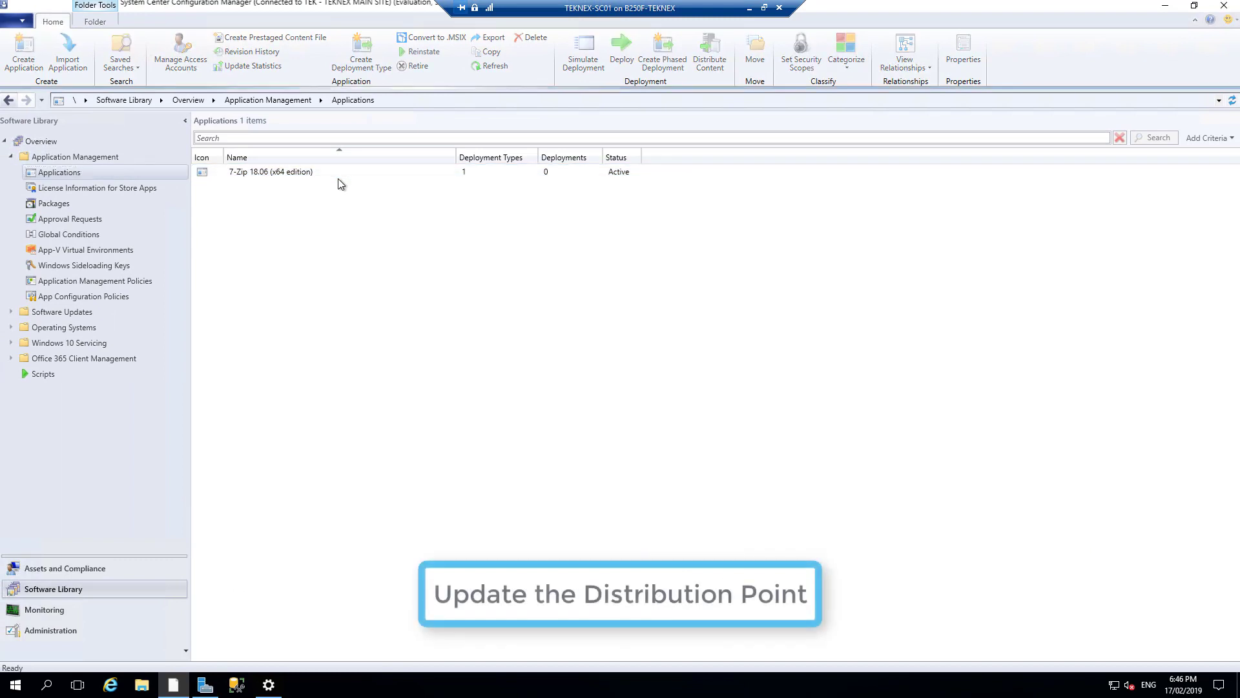
click(345, 170)
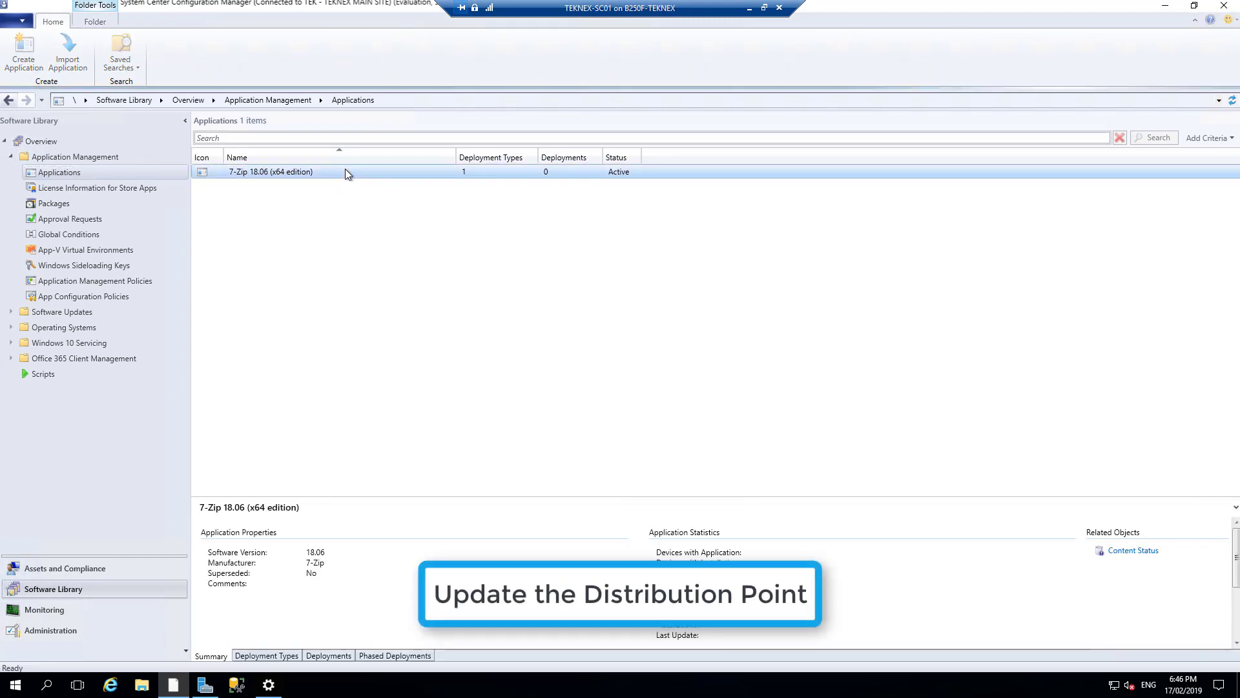
right_click(372, 172)
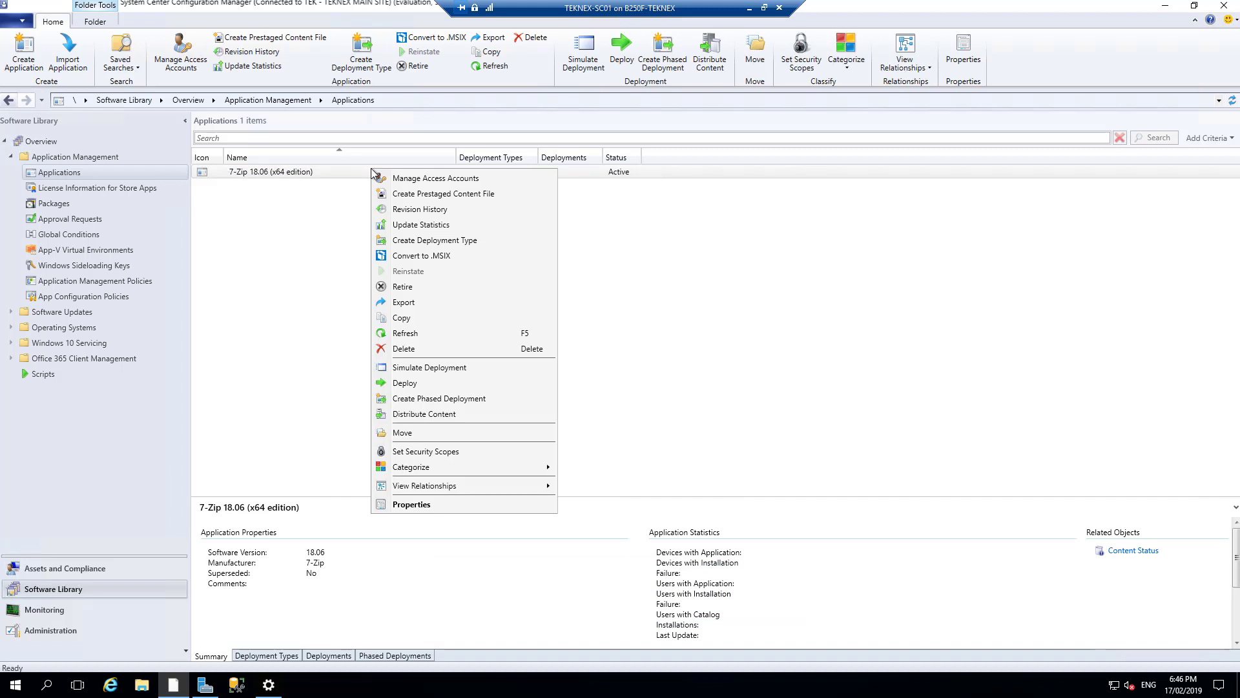
click(427, 413)
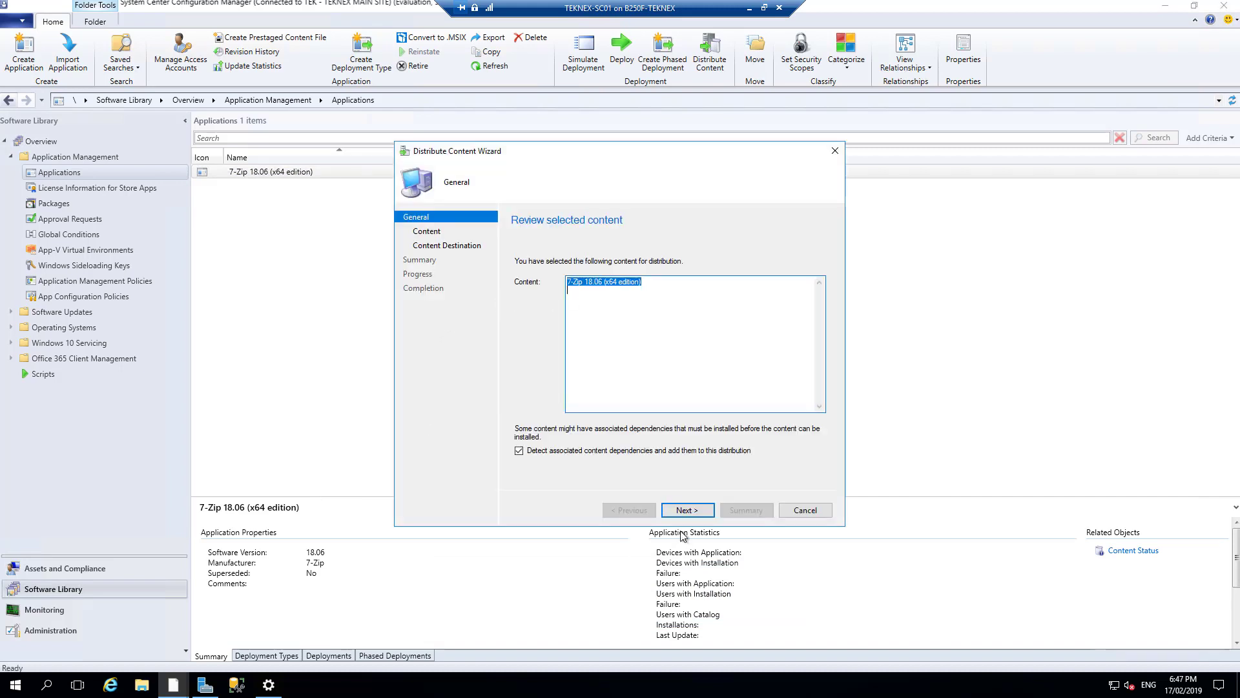
click(687, 510)
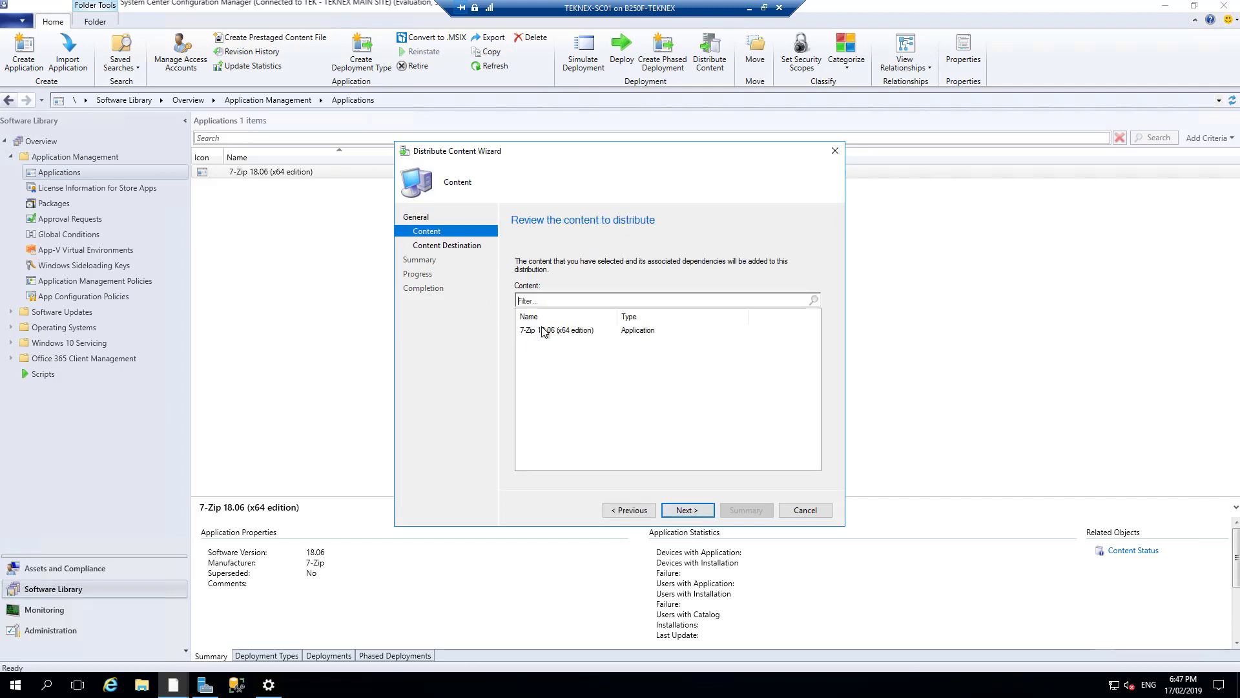
click(567, 330)
click(686, 511)
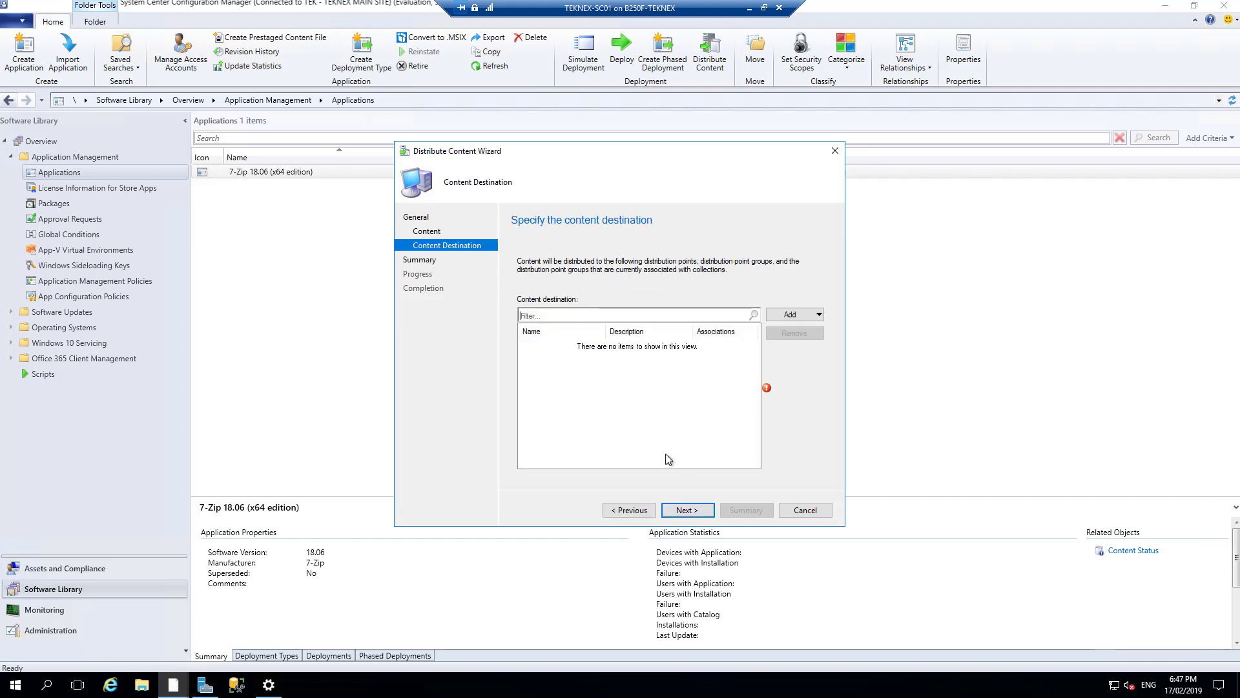
click(801, 315)
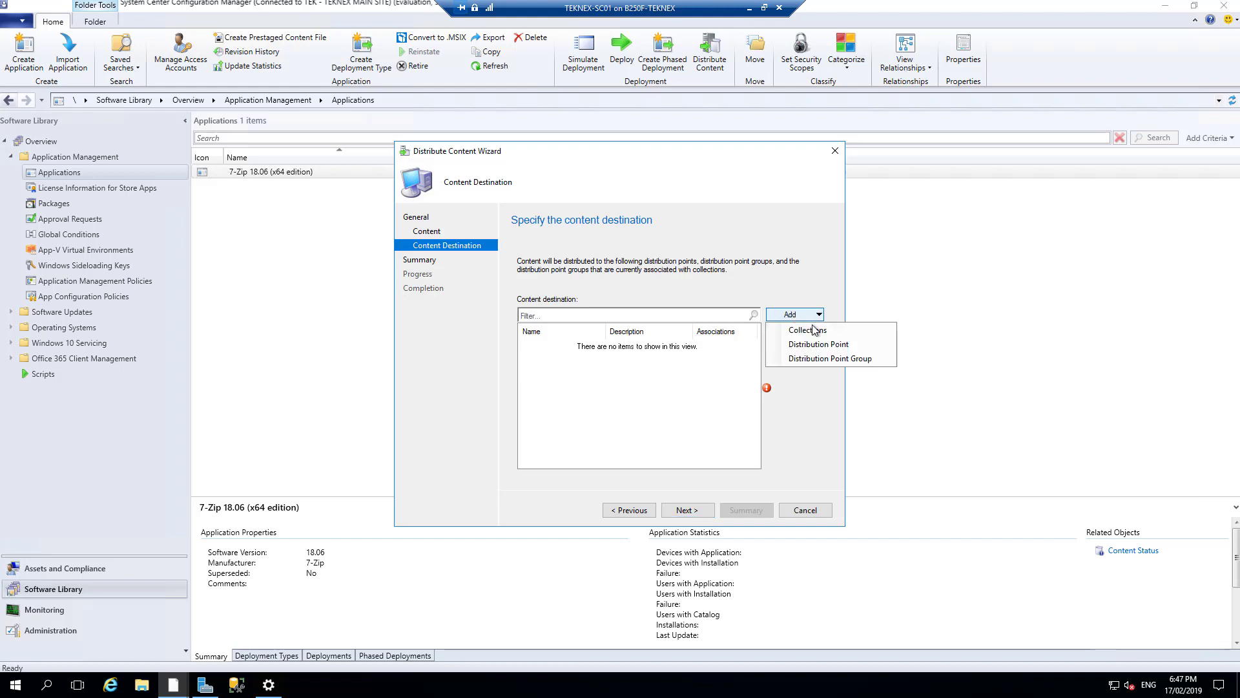
click(870, 360)
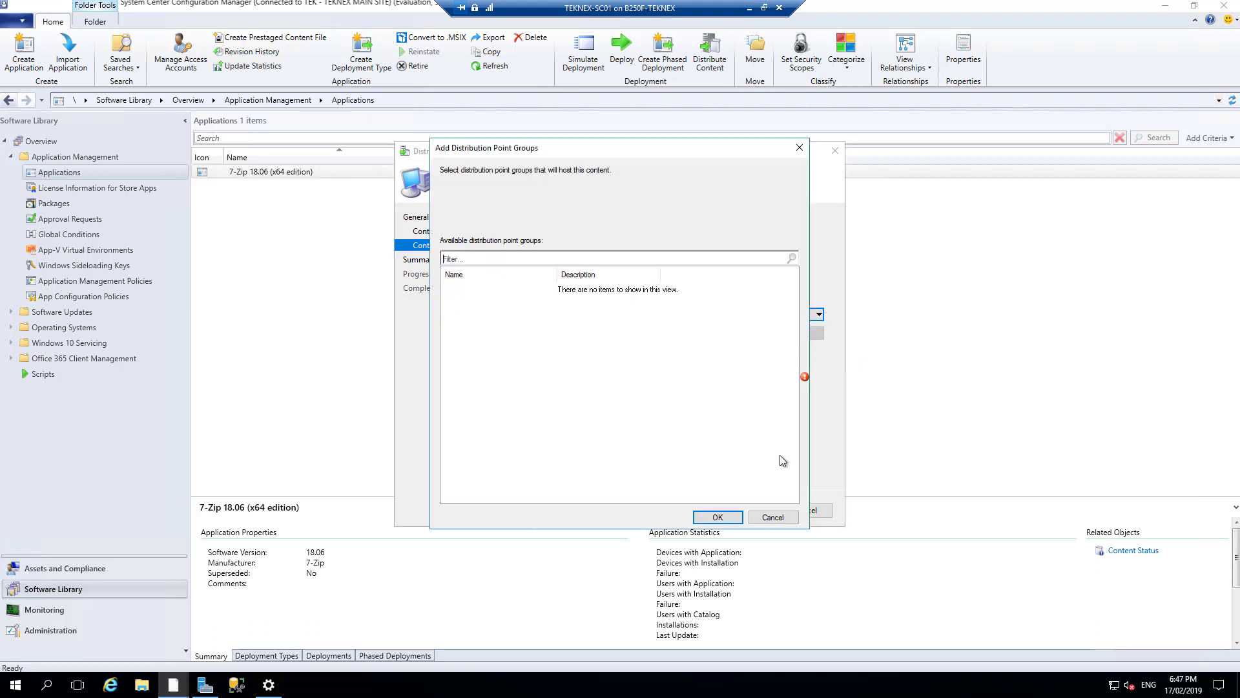
click(780, 516)
Add the distribution point TEKNEX-SC01.TEKNEX.LOCAL as the content destination and complete the content distribution
click(815, 315)
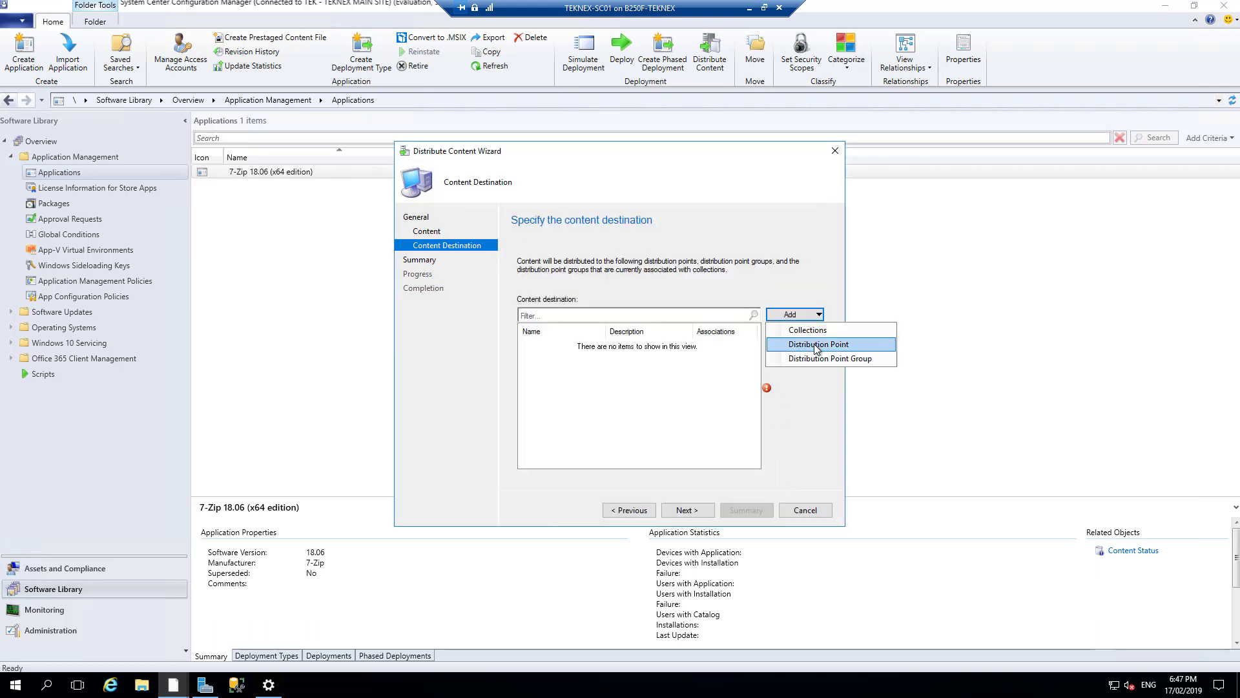
click(817, 349)
click(448, 288)
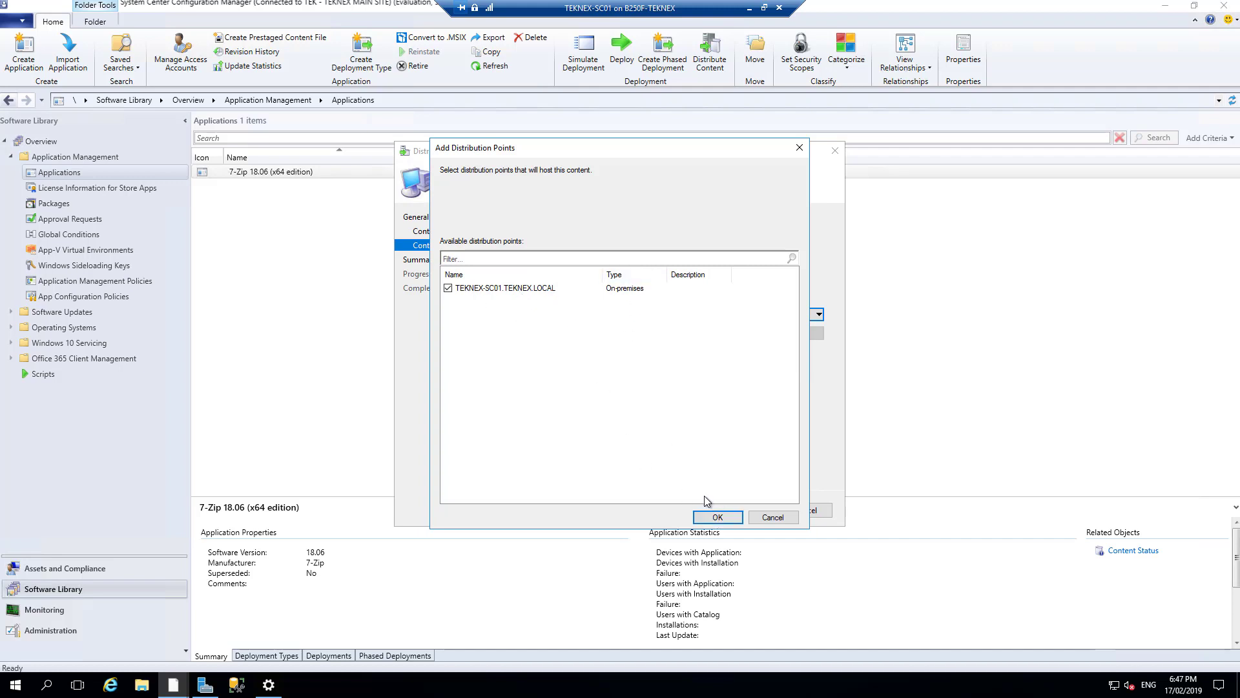
click(717, 518)
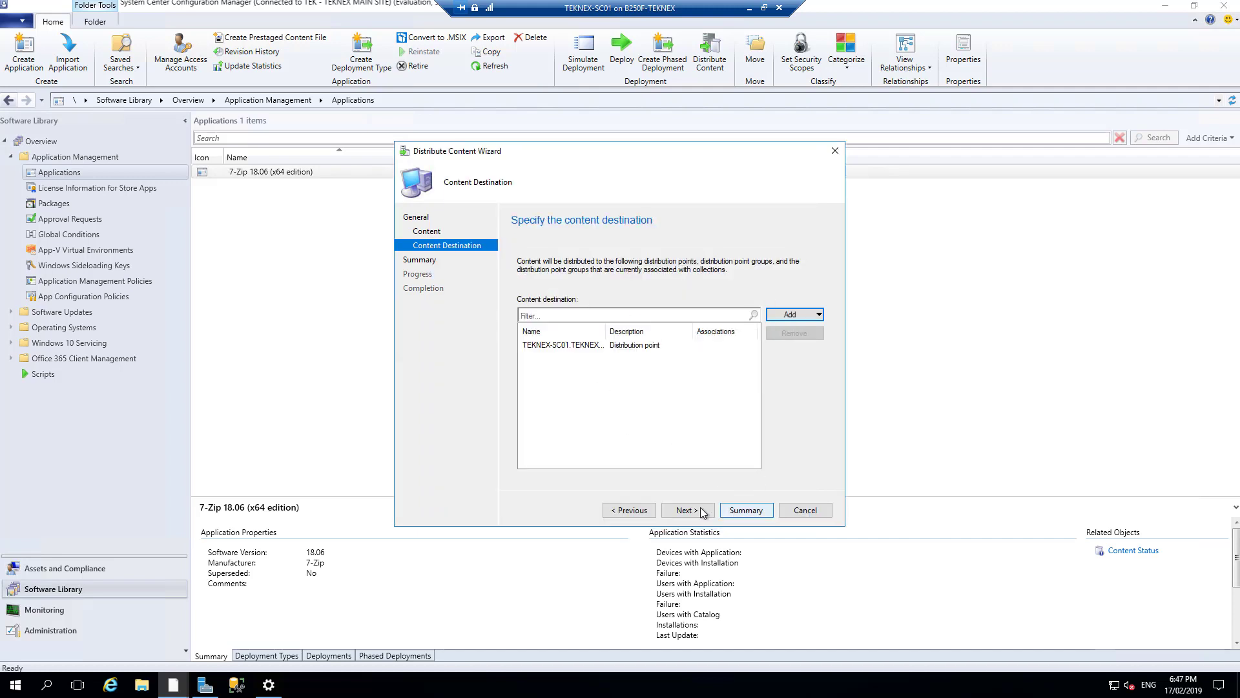
click(700, 510)
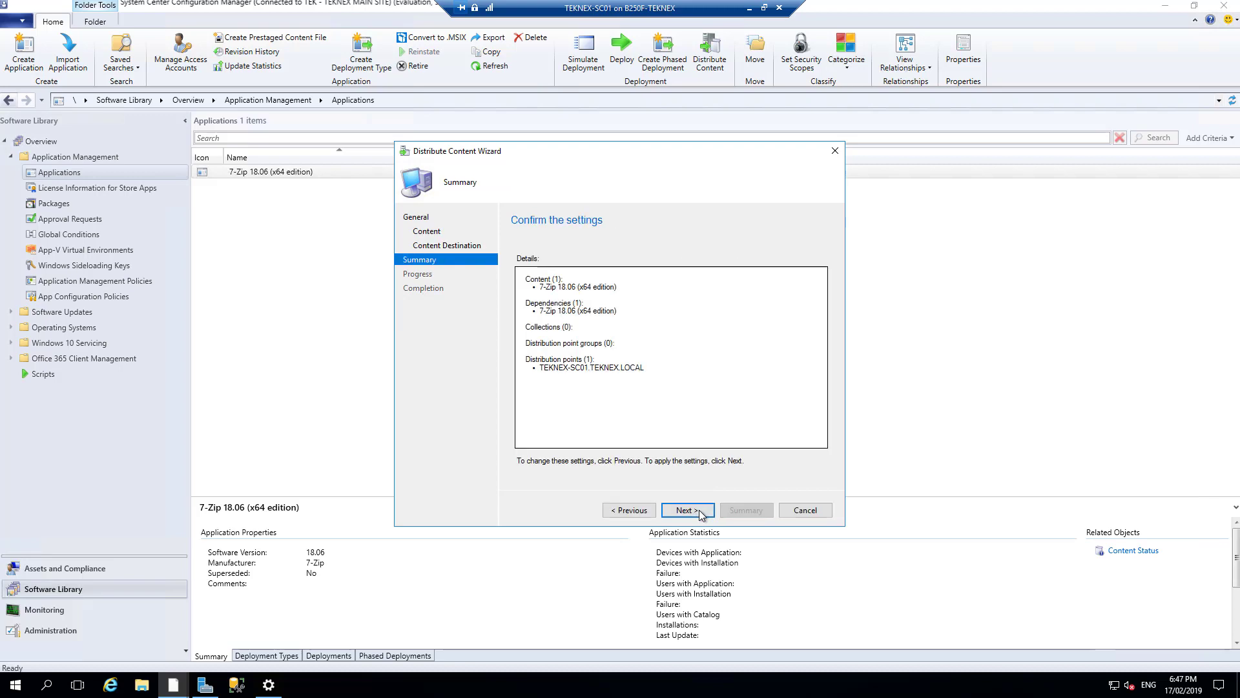
click(701, 510)
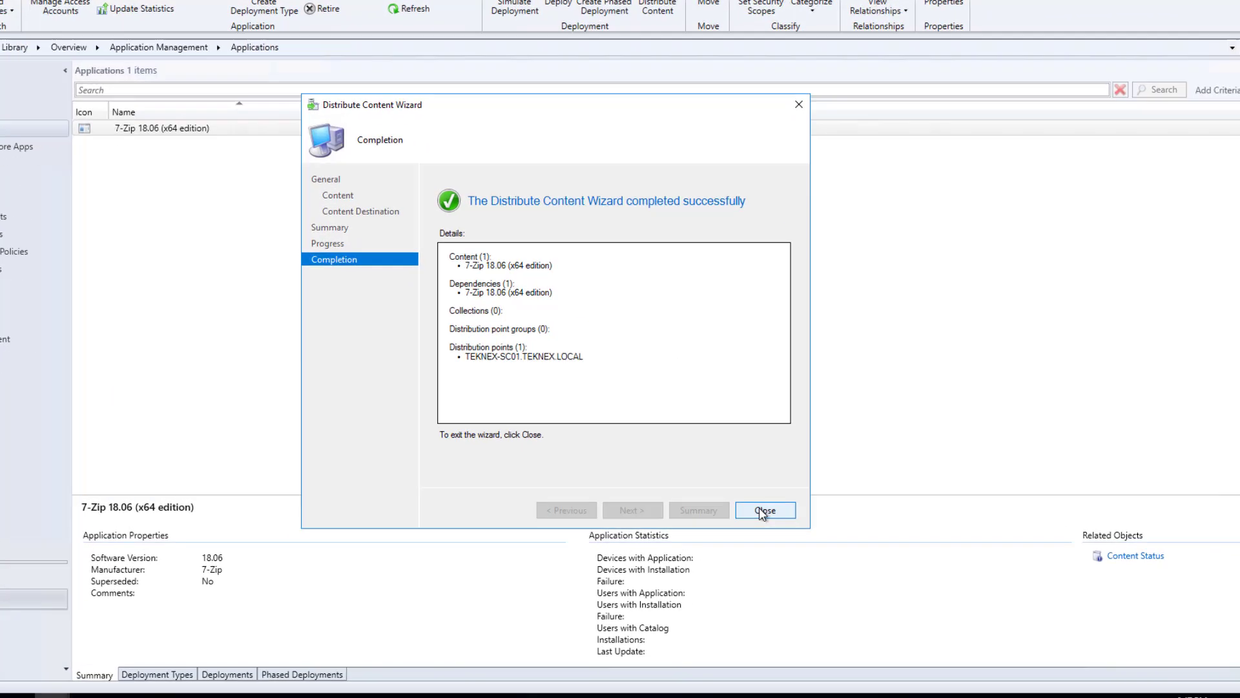
click(794, 509)
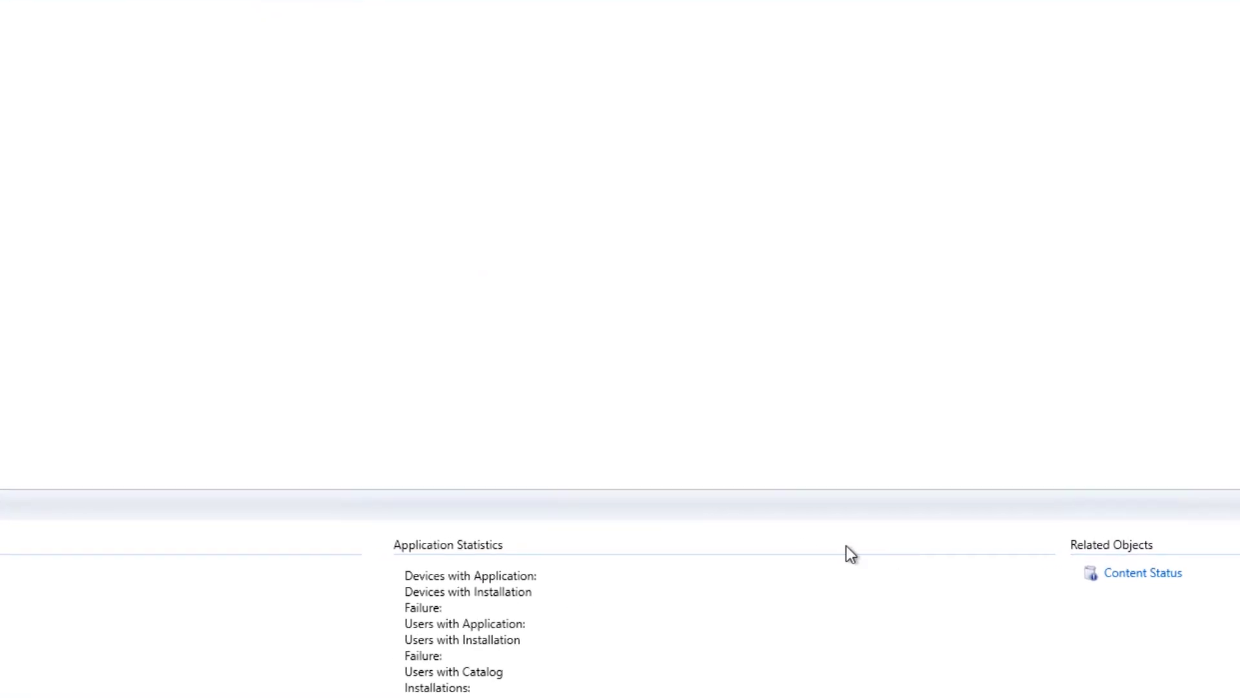
Examine the content distribution status of the 7-Zip application, and return to the application in the applications list
click(1123, 580)
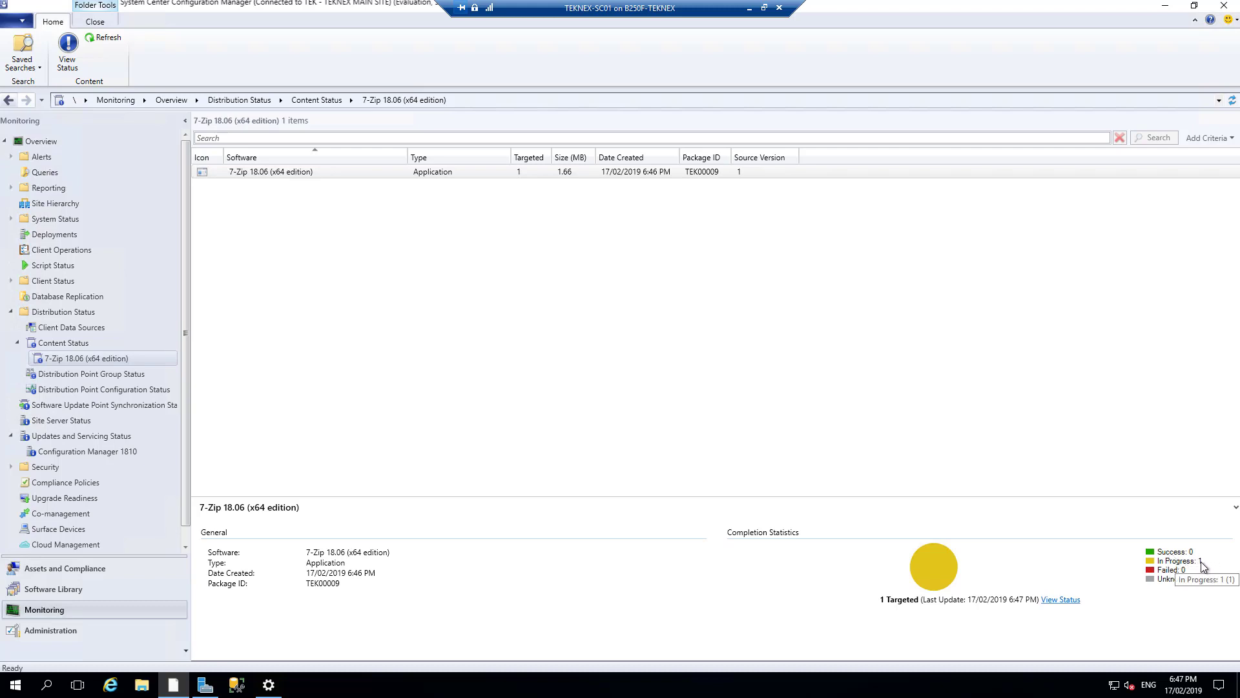
click(717, 176)
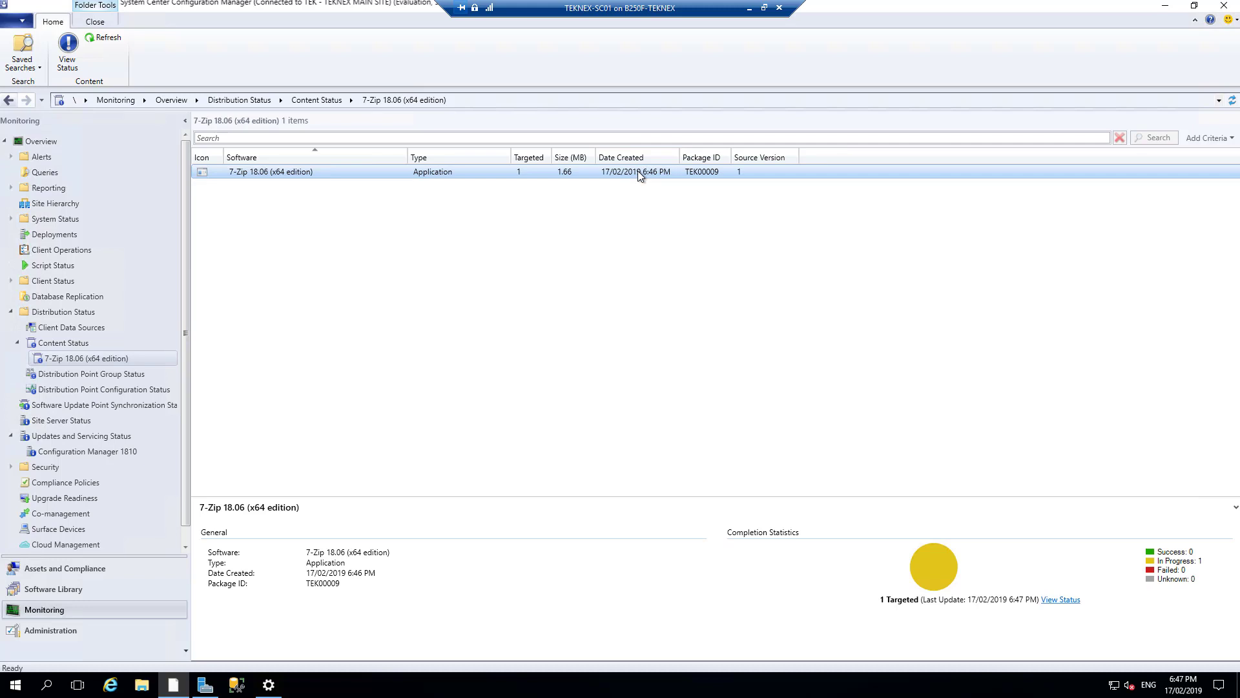
click(5, 101)
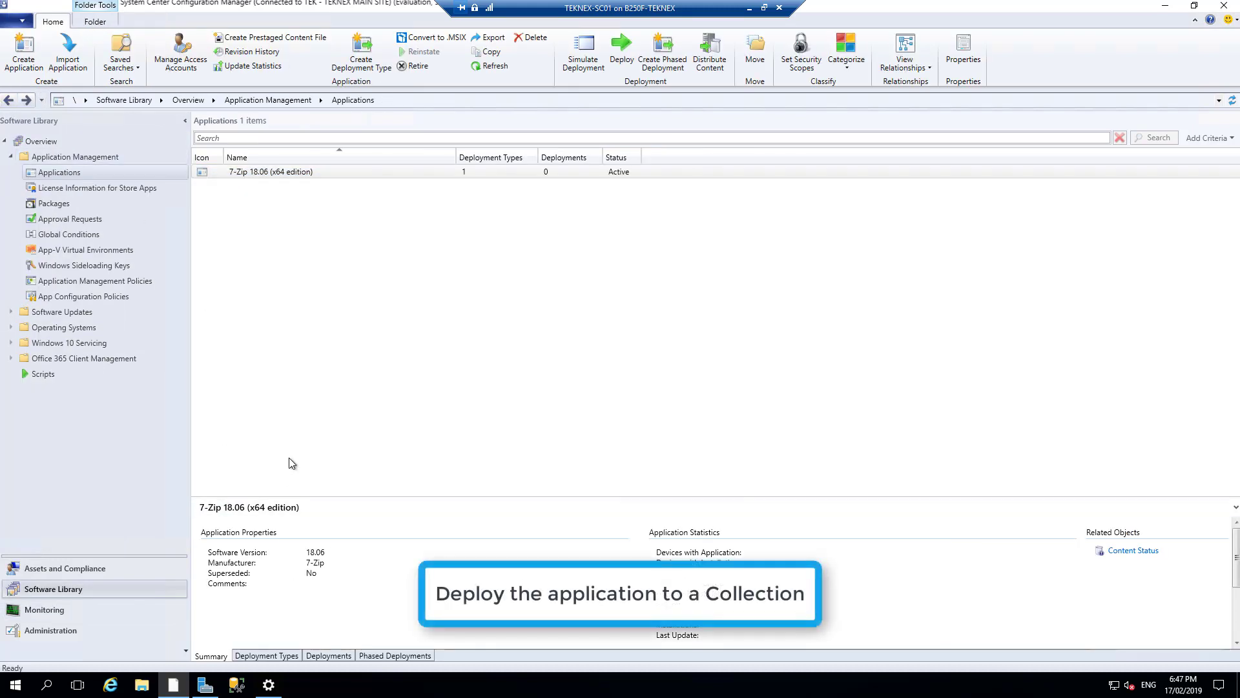
click(481, 176)
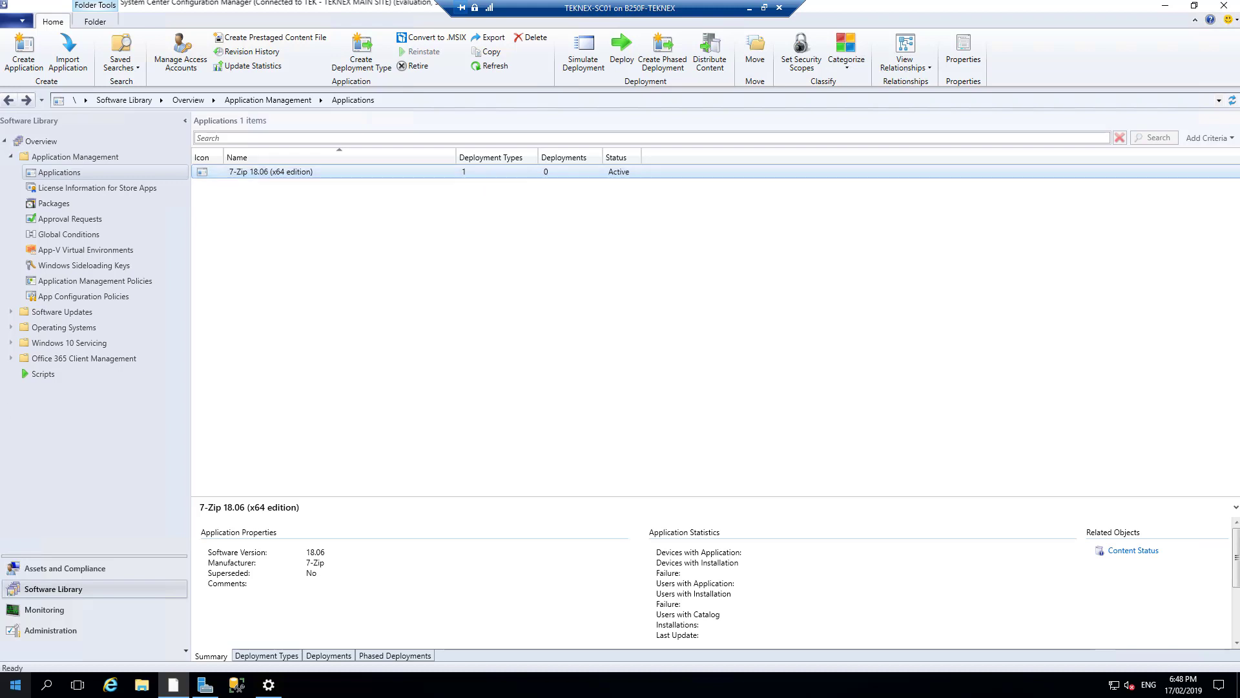
Open the list of device collections under Assets and Compliance and narrow its Name column
click(83, 568)
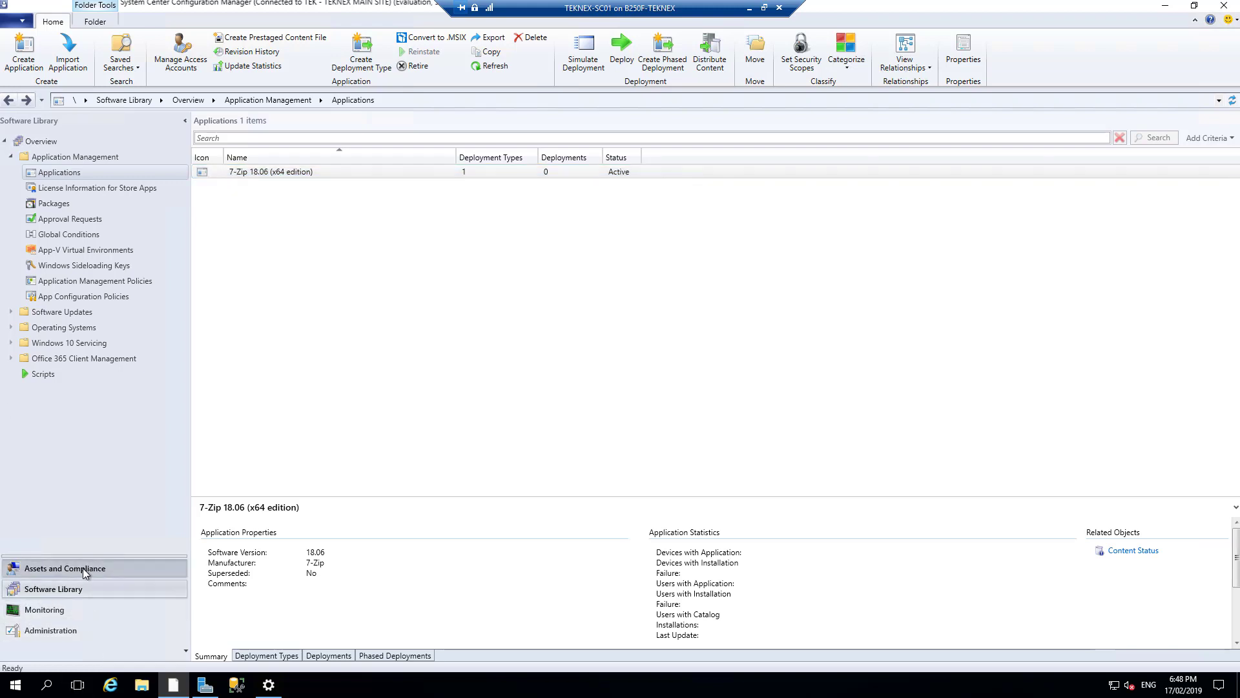
click(88, 189)
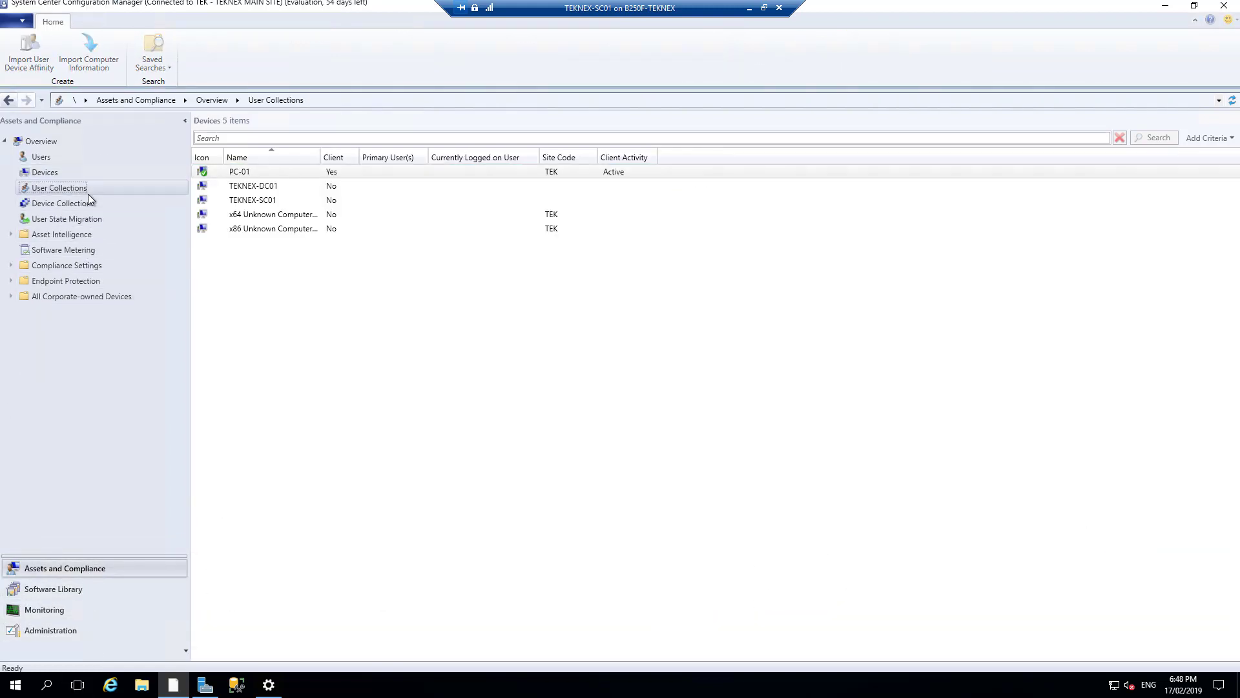
click(89, 203)
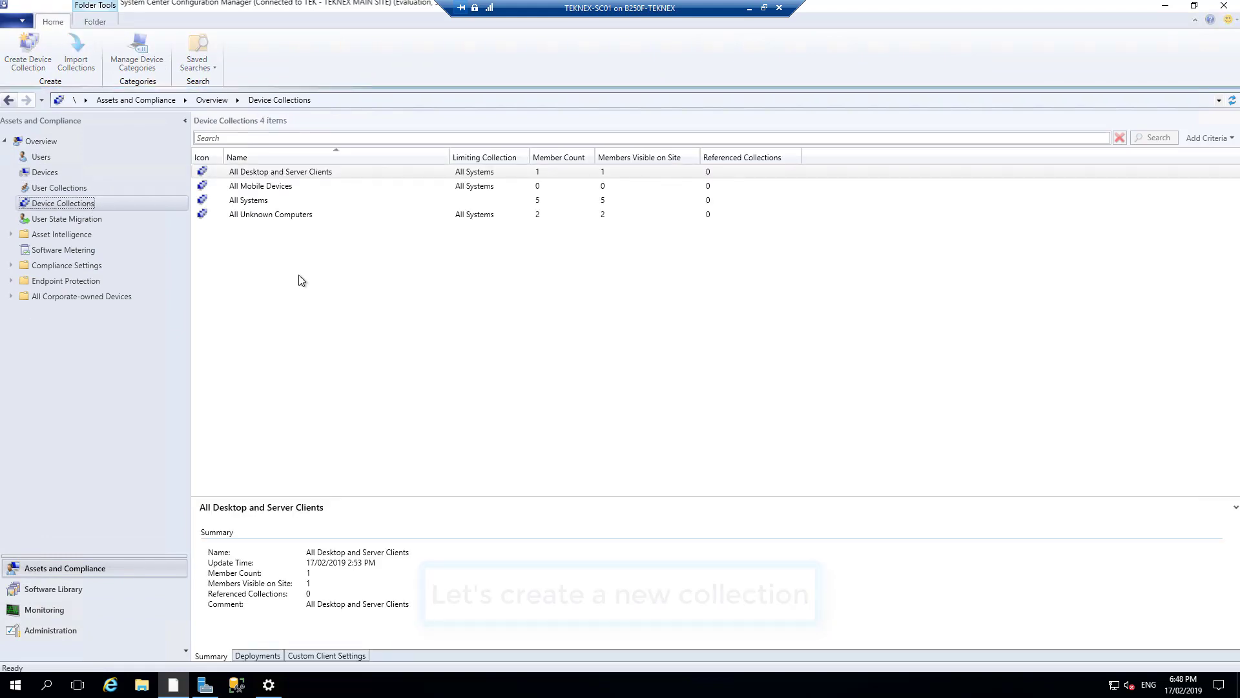
drag(452, 153, 400, 153)
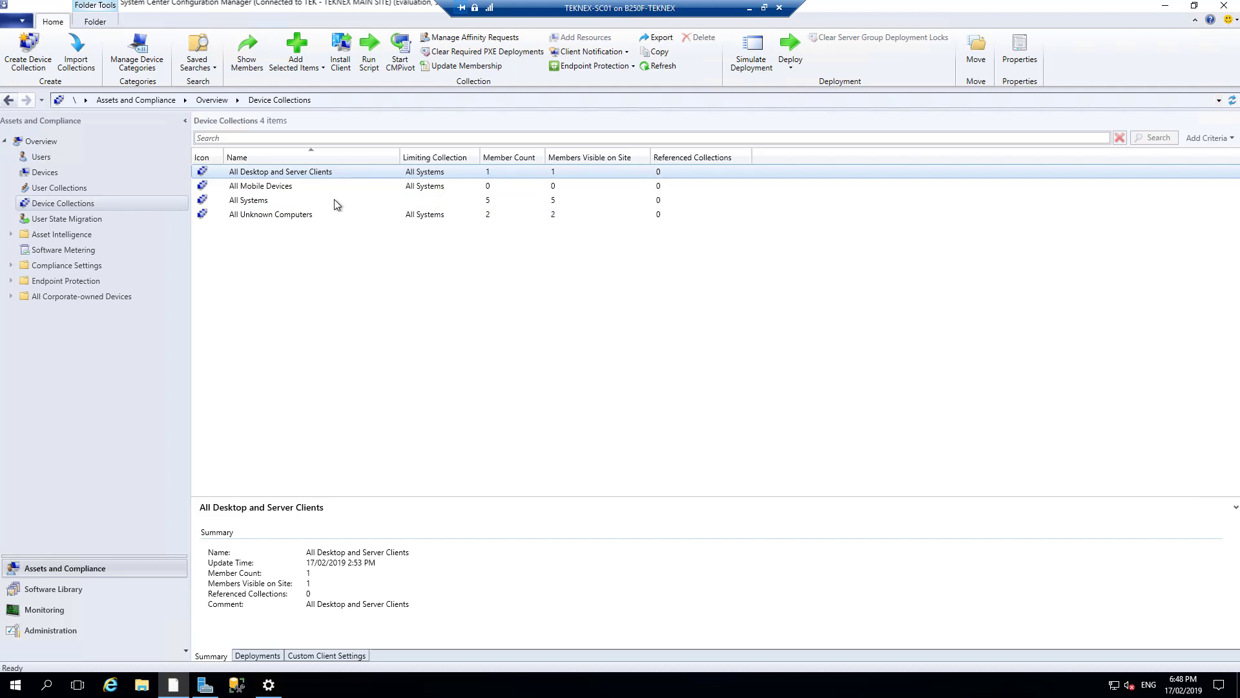
Start a new device collection named Teknex Computers with All Desktop and Server Clients as its limiting collection
right_click(395, 294)
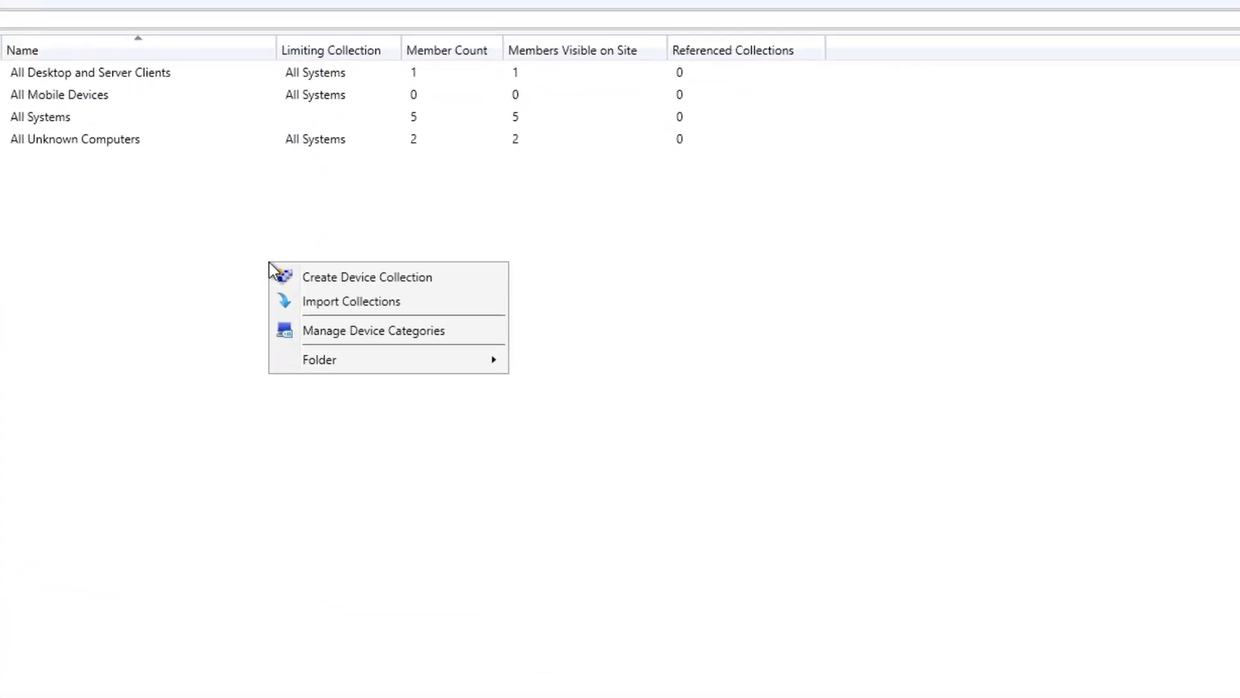
click(320, 277)
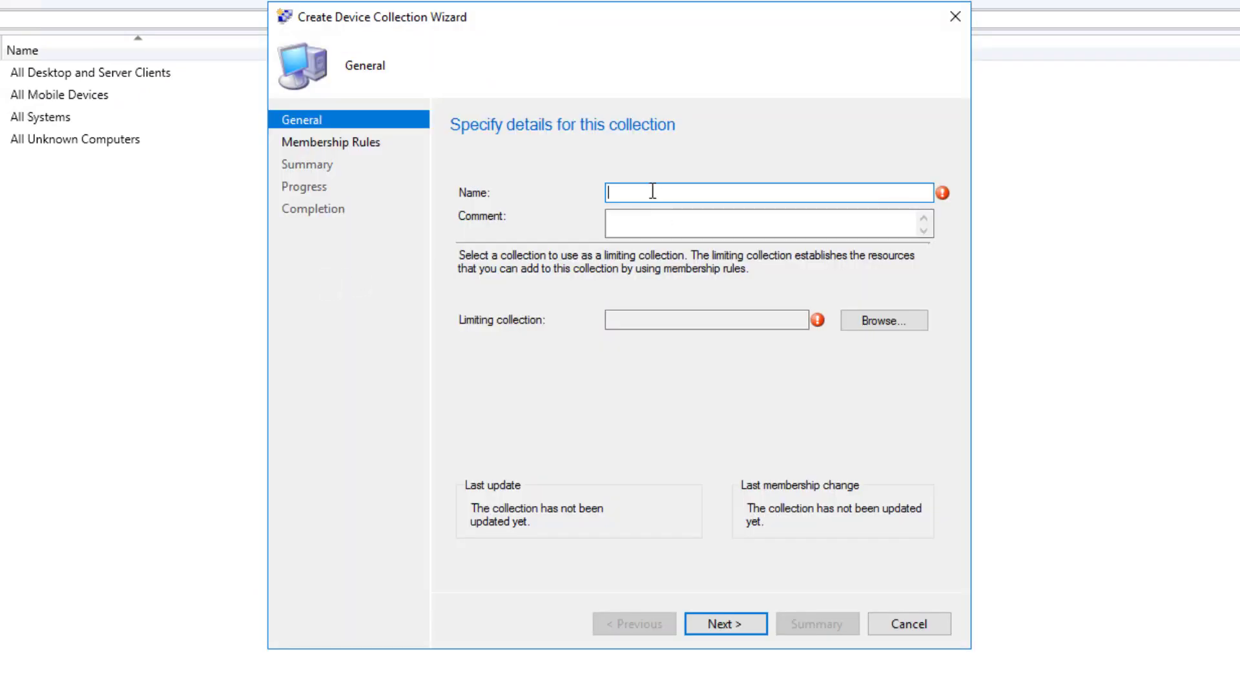
text(Teknex Computers)
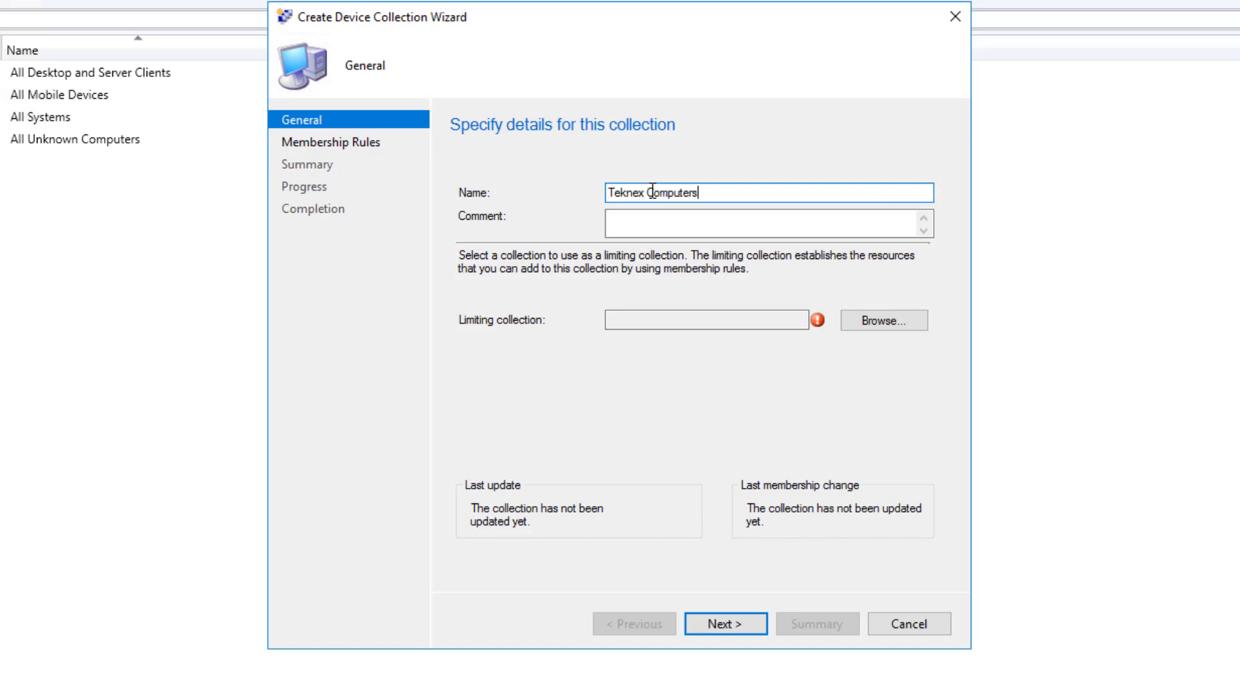
click(675, 214)
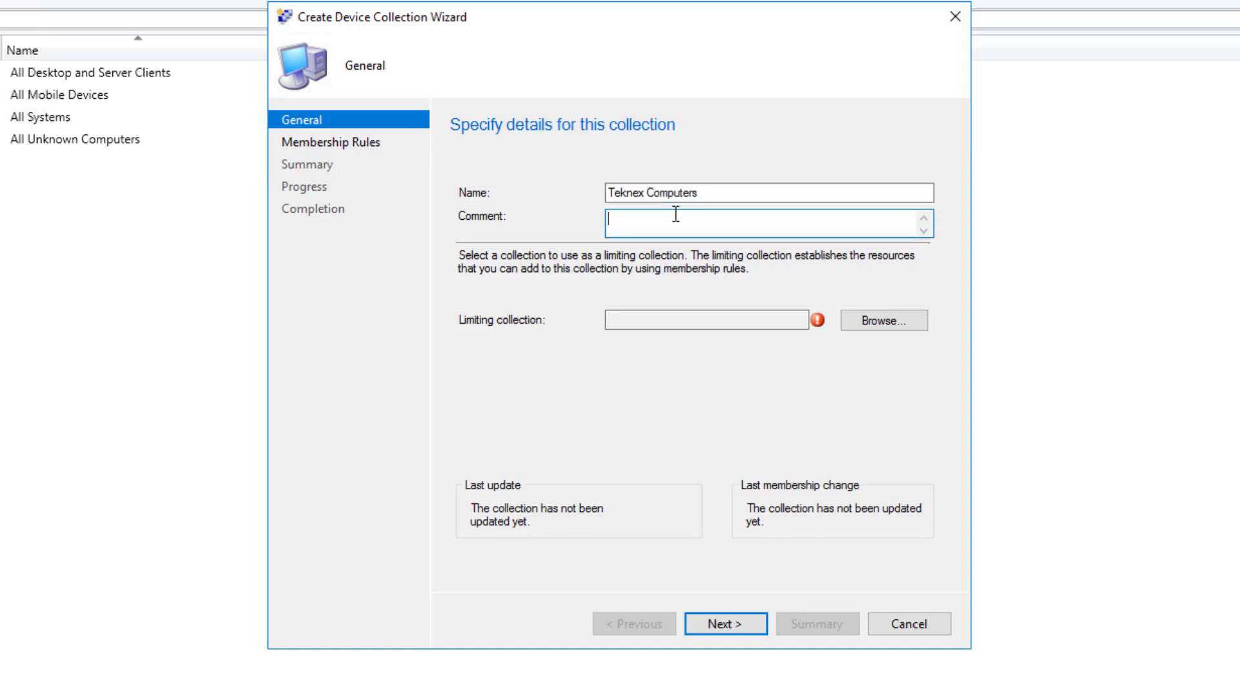
click(912, 326)
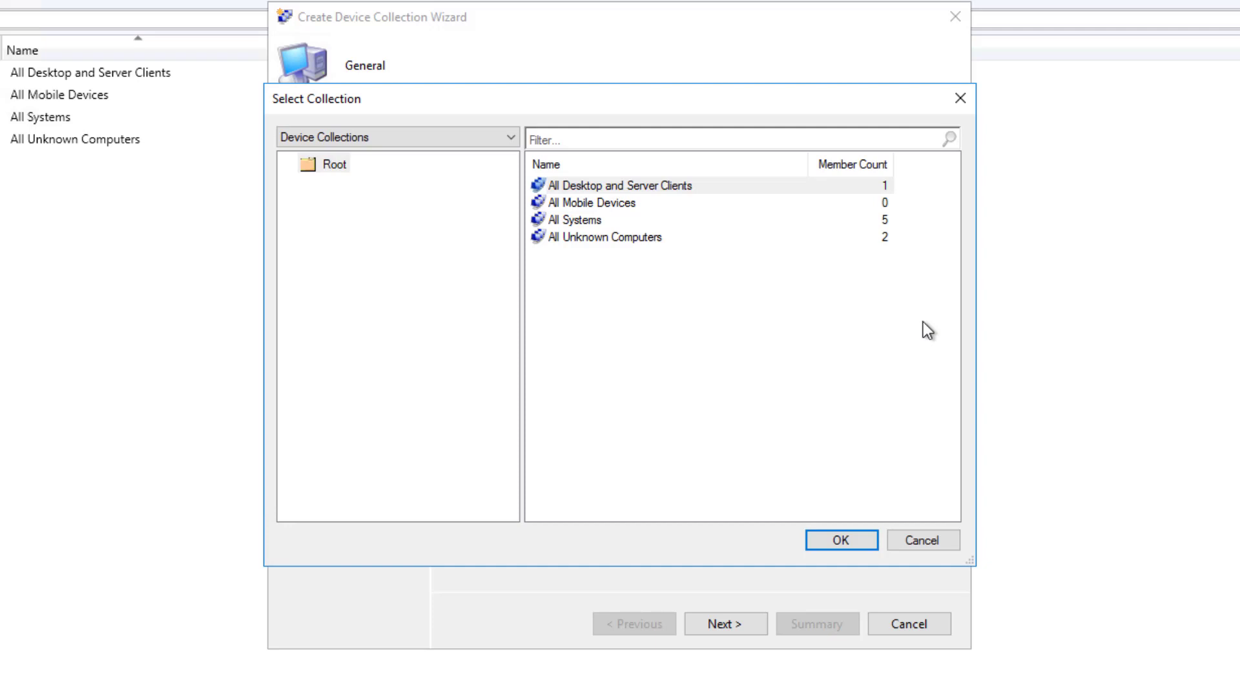
click(584, 184)
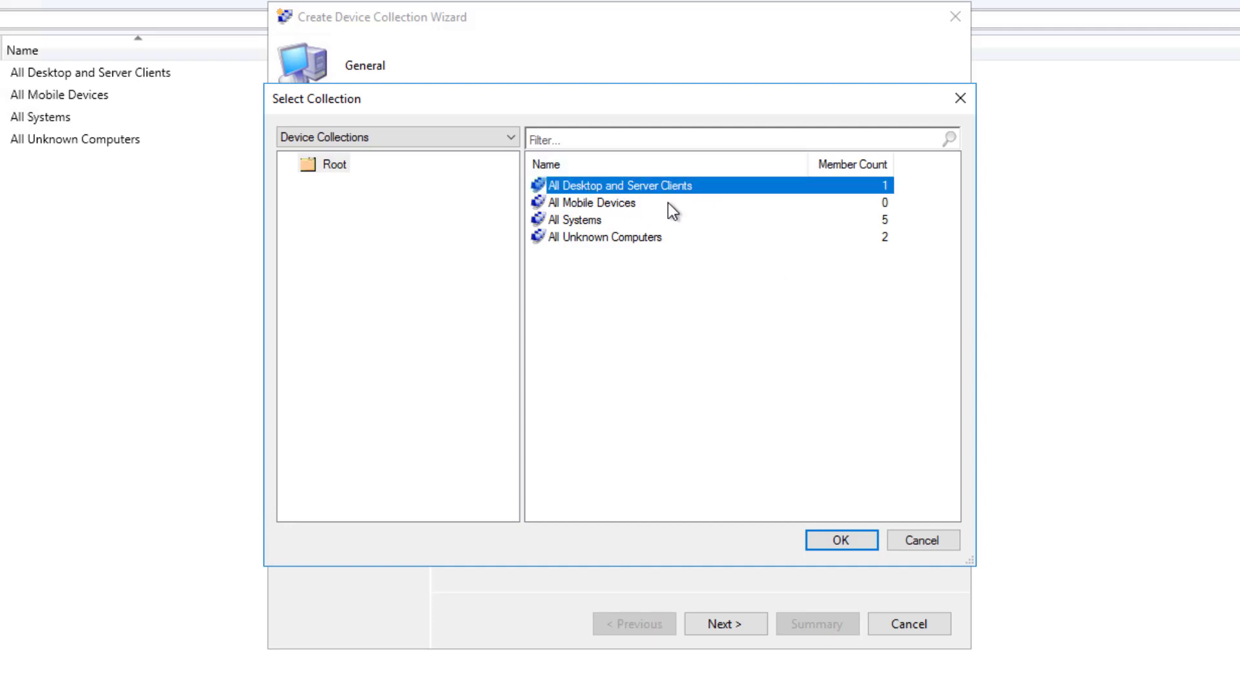
click(839, 546)
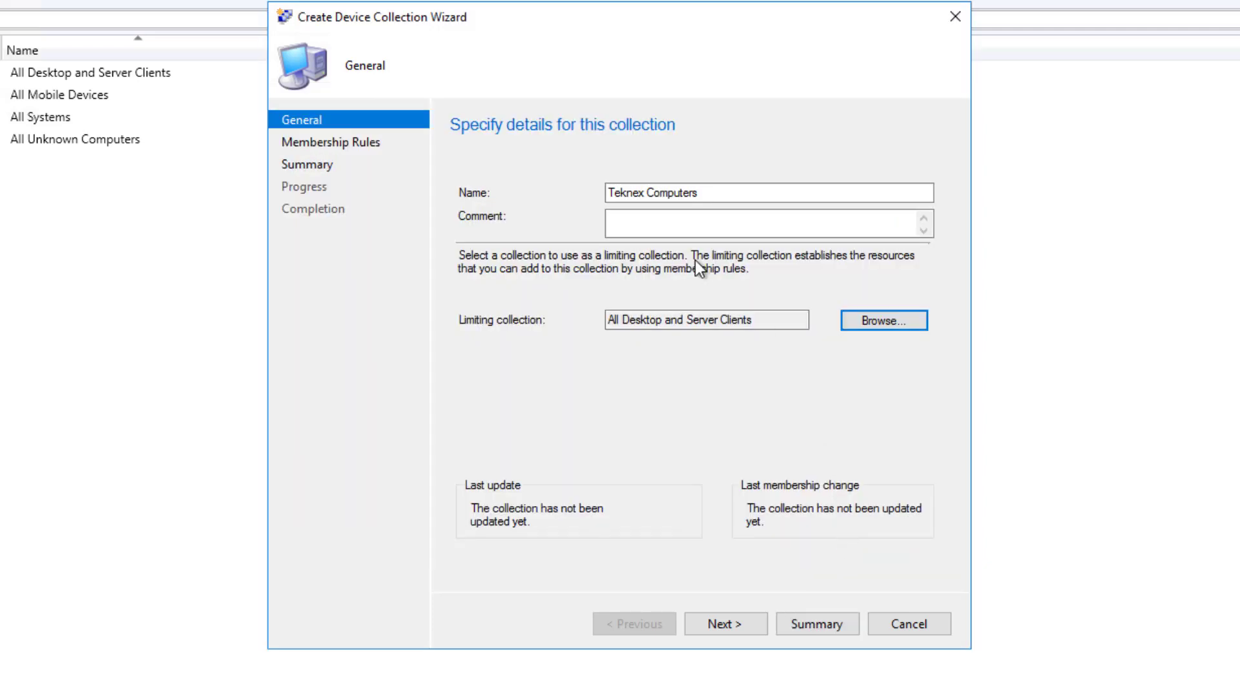
Finish creating the Teknex Computers collection without any membership rules, keeping the default update schedule
click(748, 624)
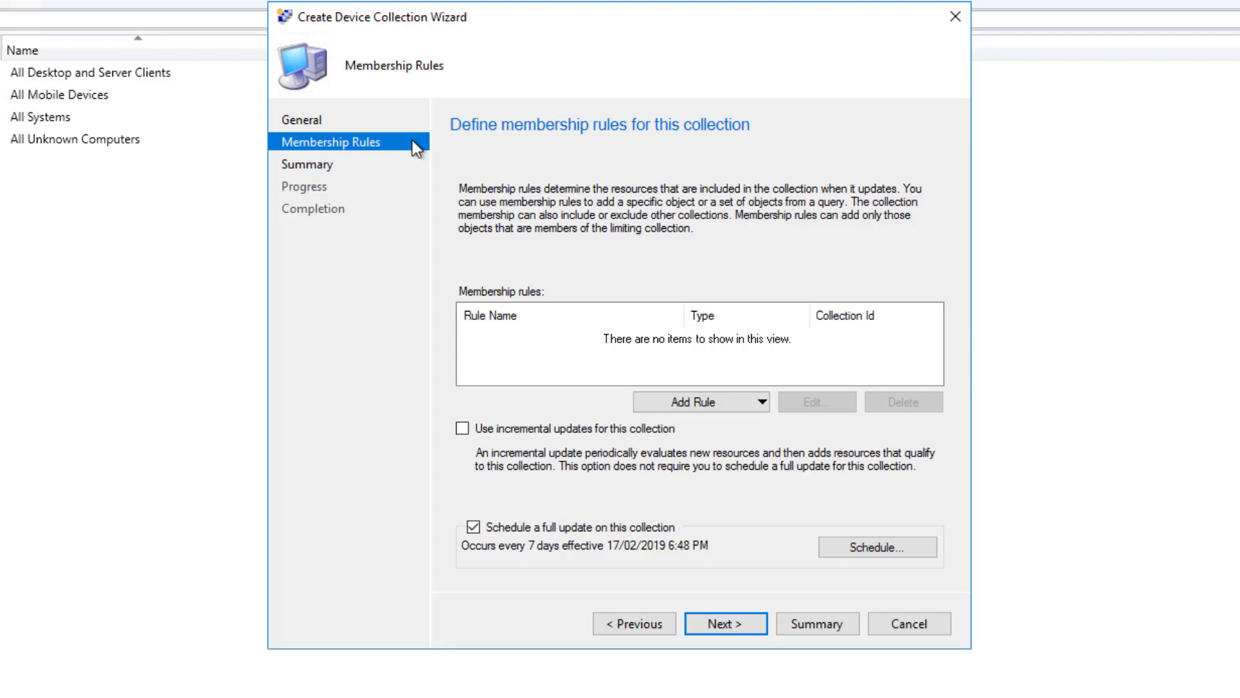
click(747, 624)
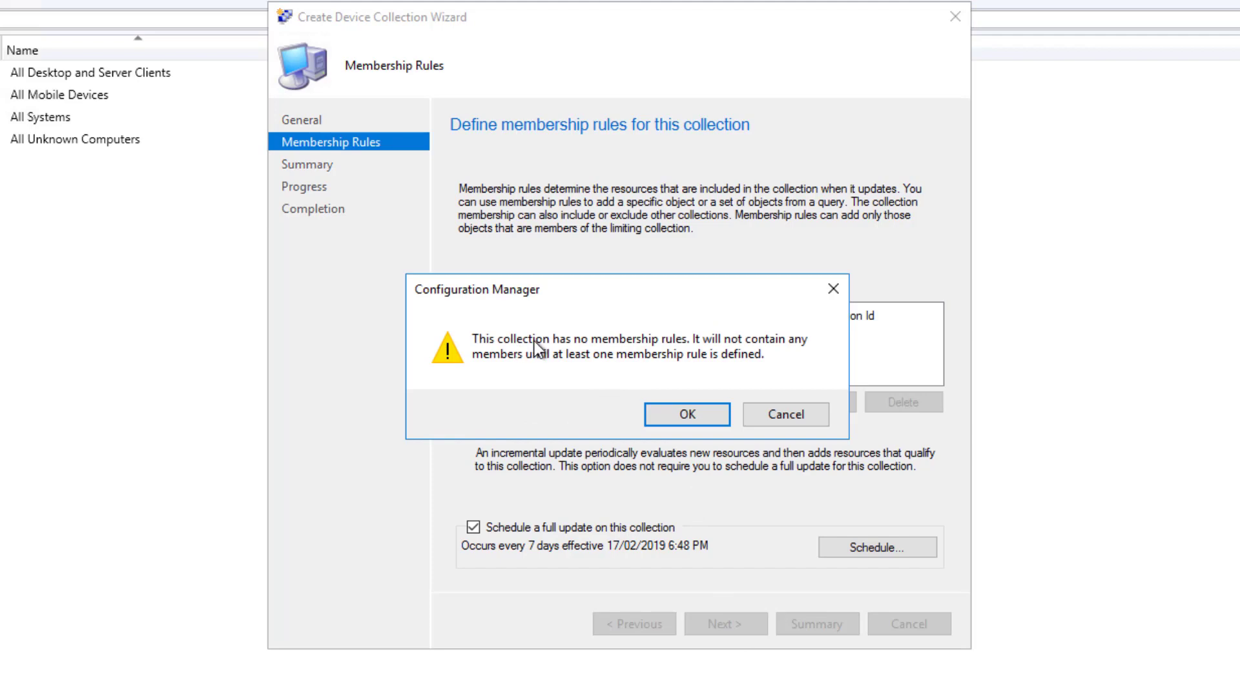
click(696, 417)
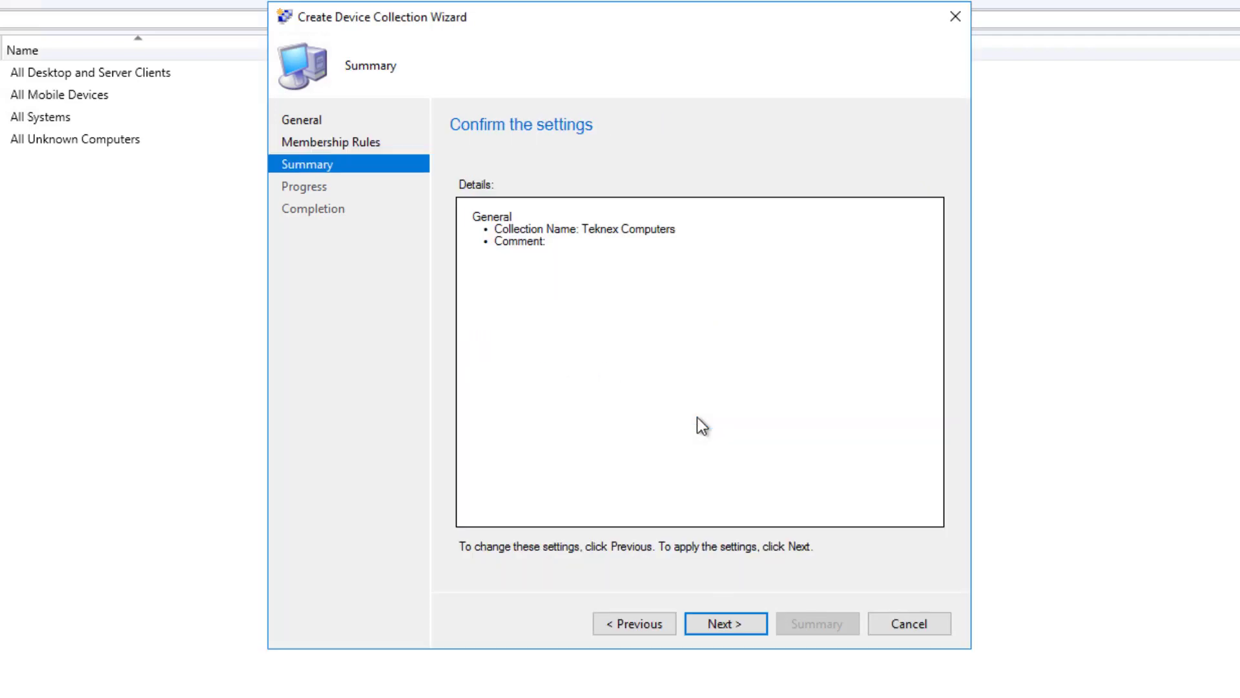
click(741, 630)
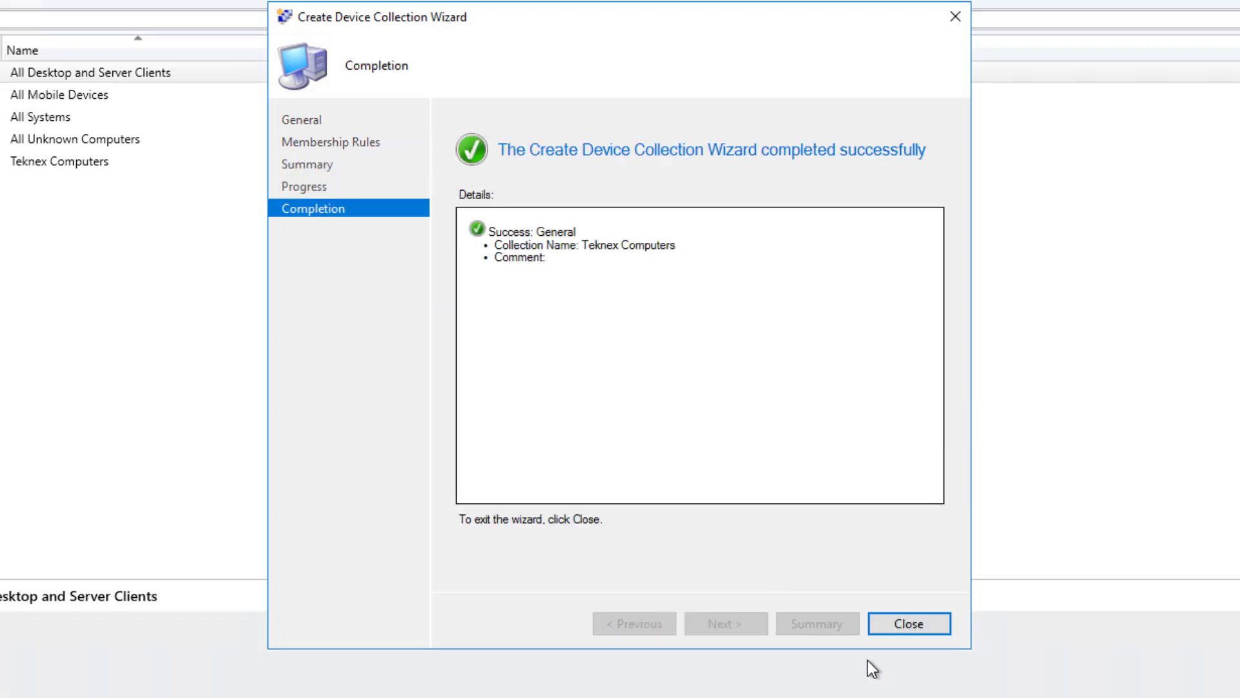
click(910, 624)
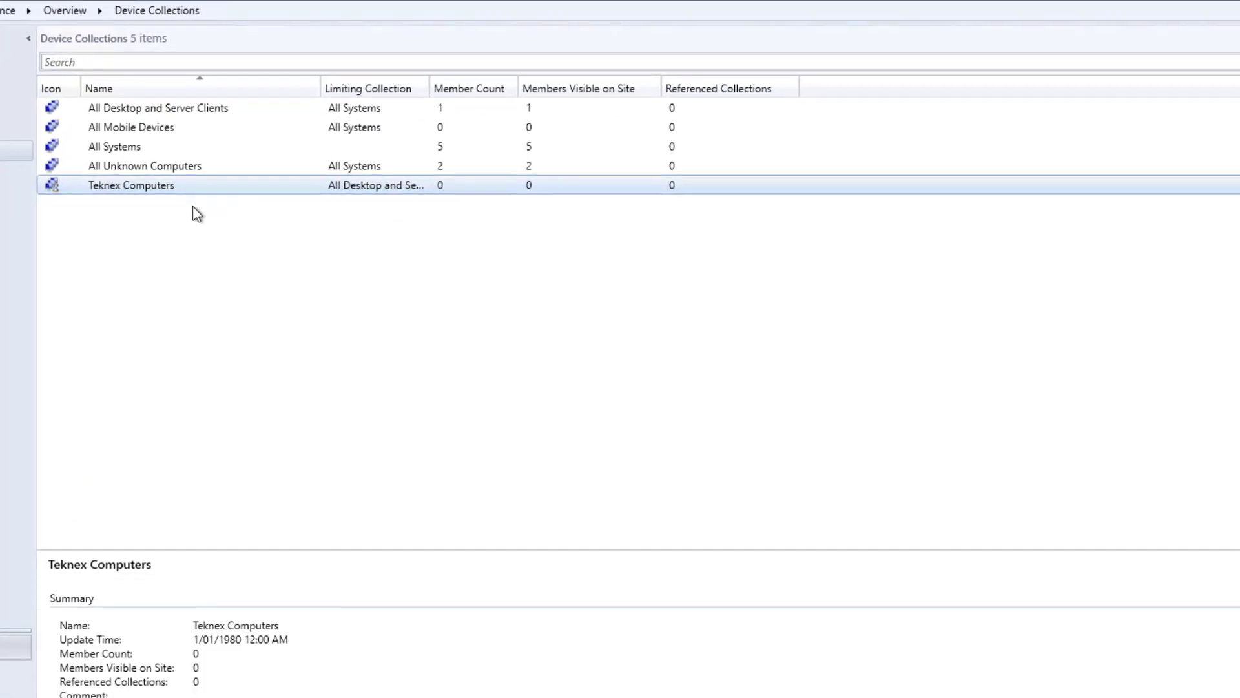
Add the device PC-01 to the existing Teknex Computers device collection
click(18, 110)
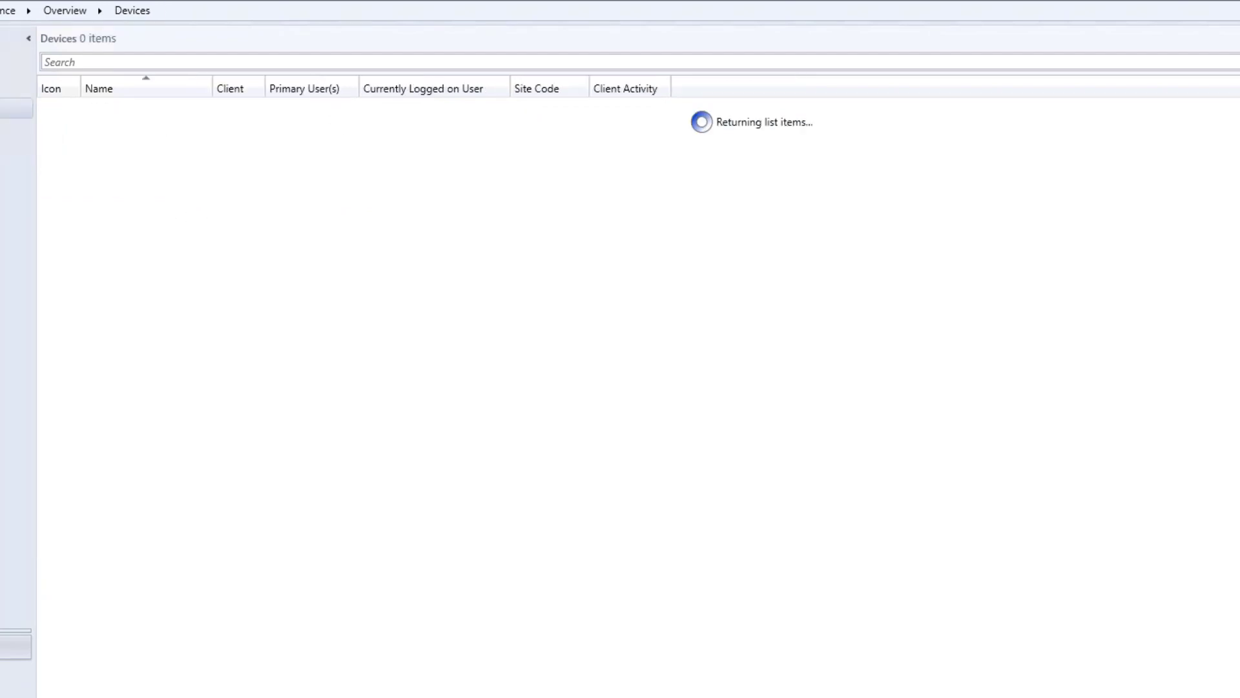
click(111, 108)
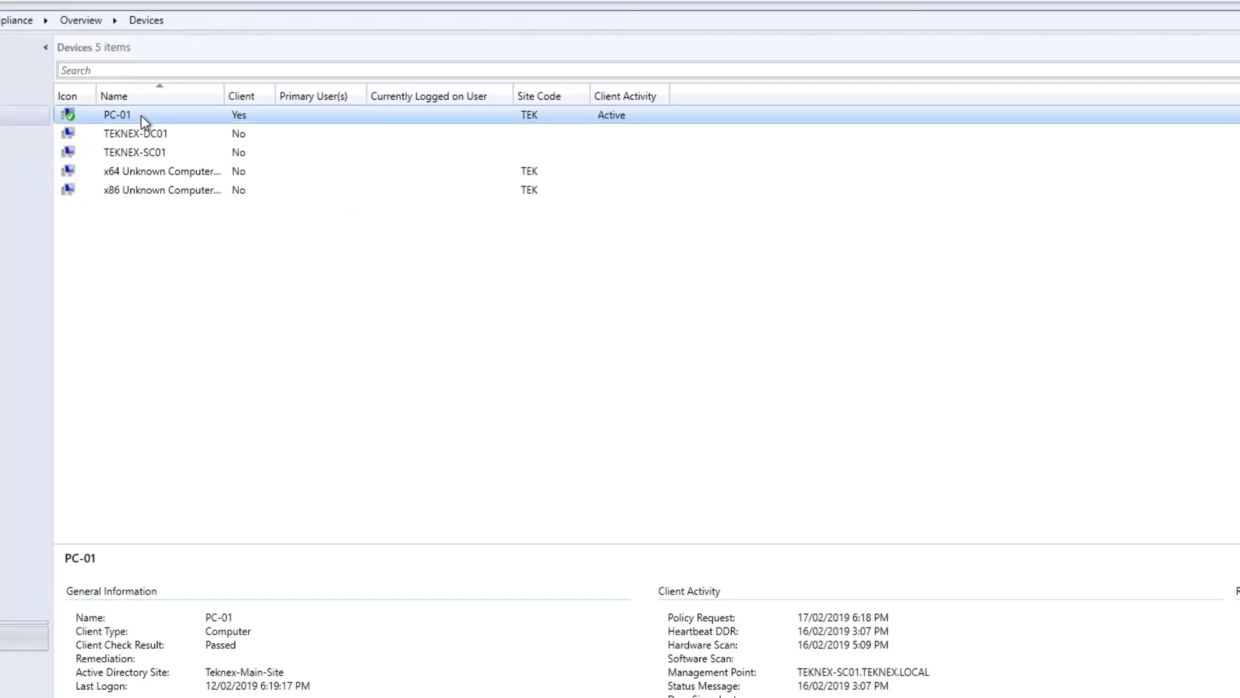
right_click(142, 116)
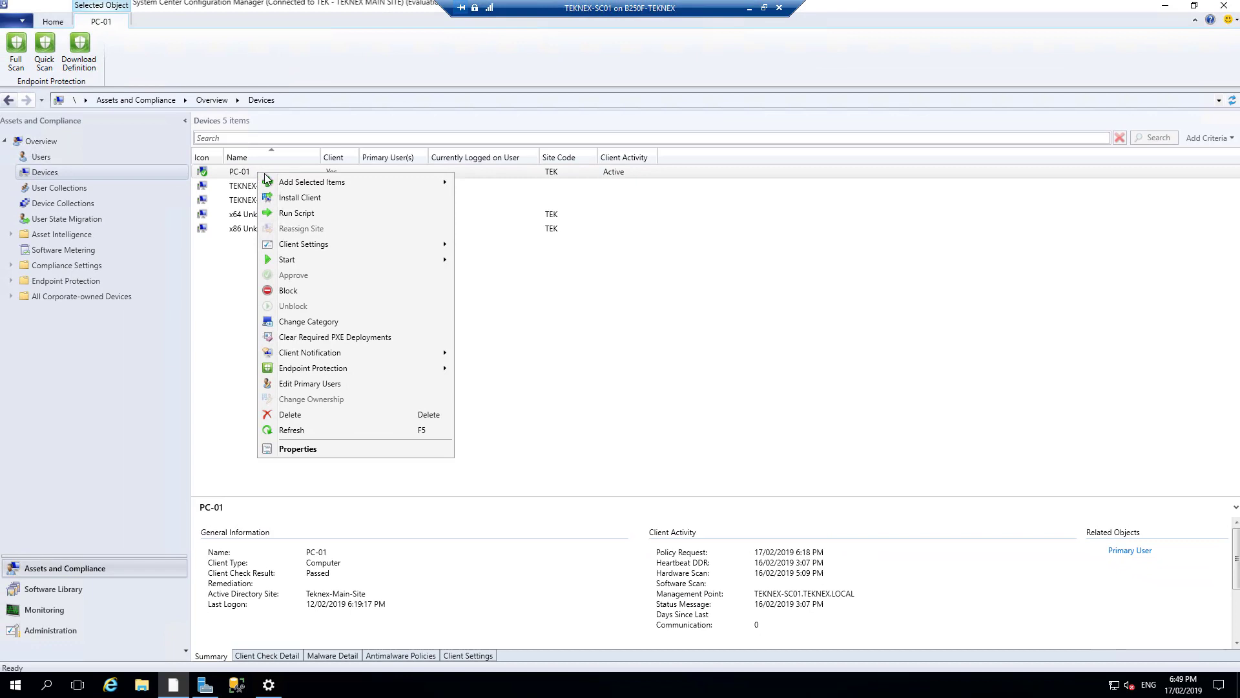
mouse_move(326, 184)
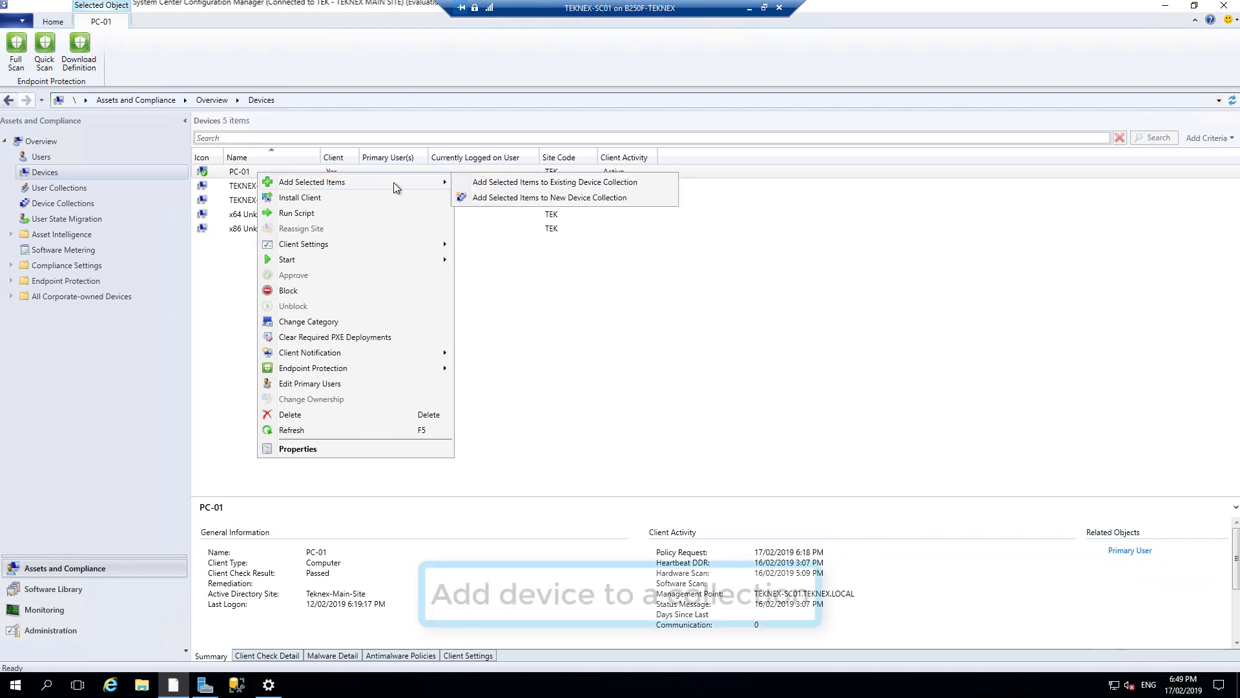
click(522, 183)
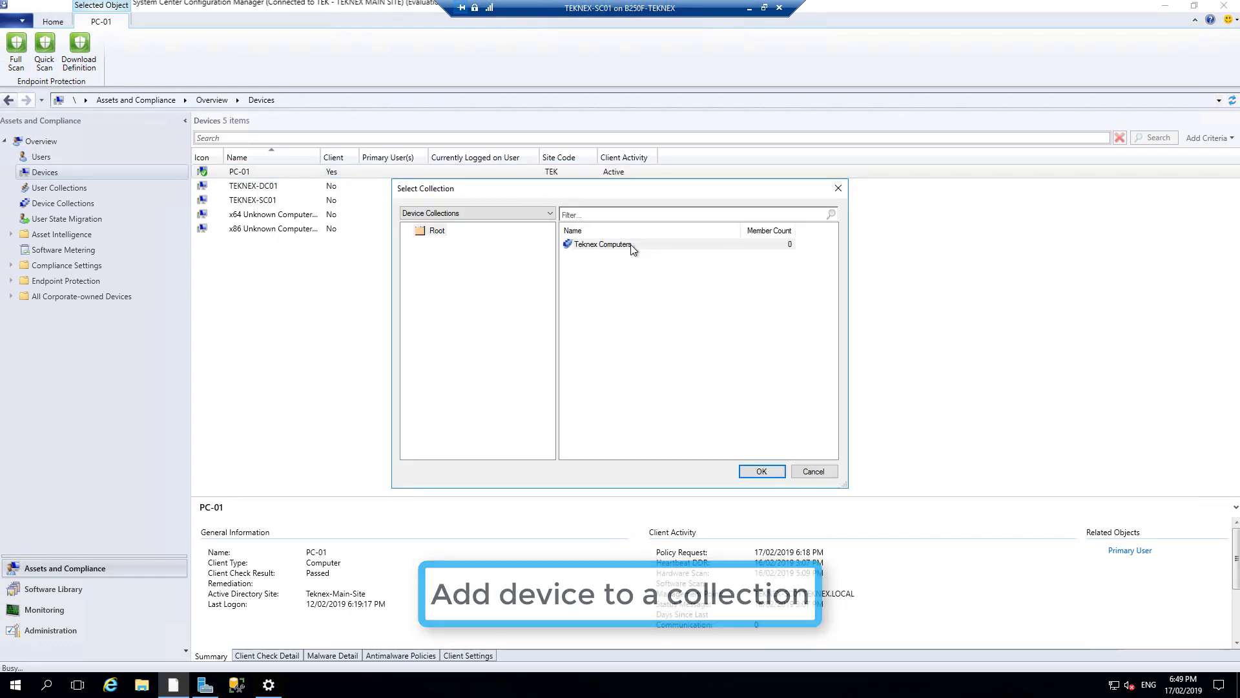
click(630, 245)
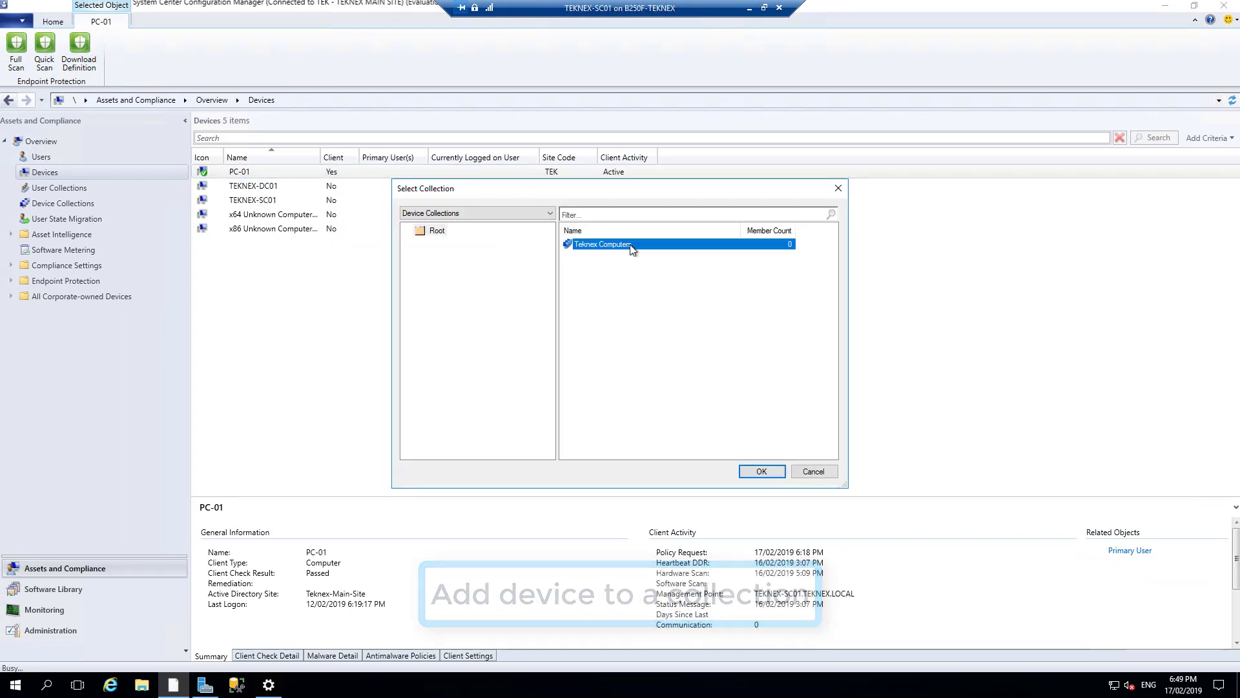
click(762, 471)
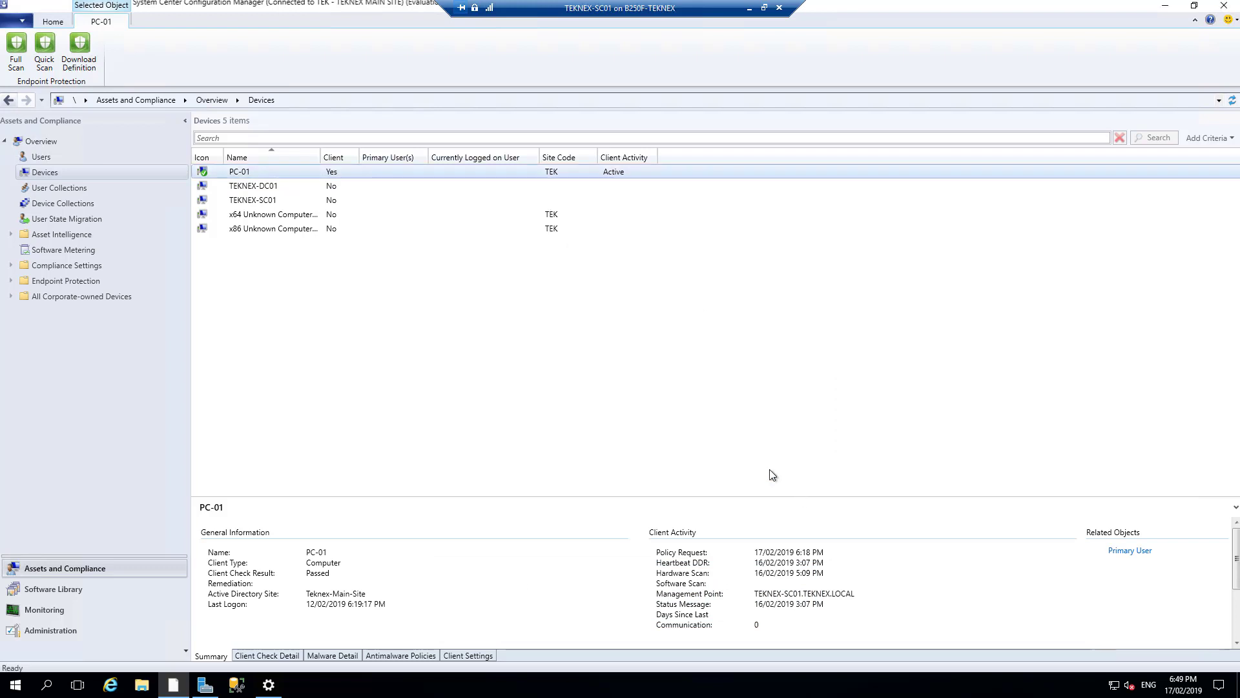
Return to the device collections and check the Teknex Computers member count, widening the Limiting Collection column
click(59, 187)
click(62, 203)
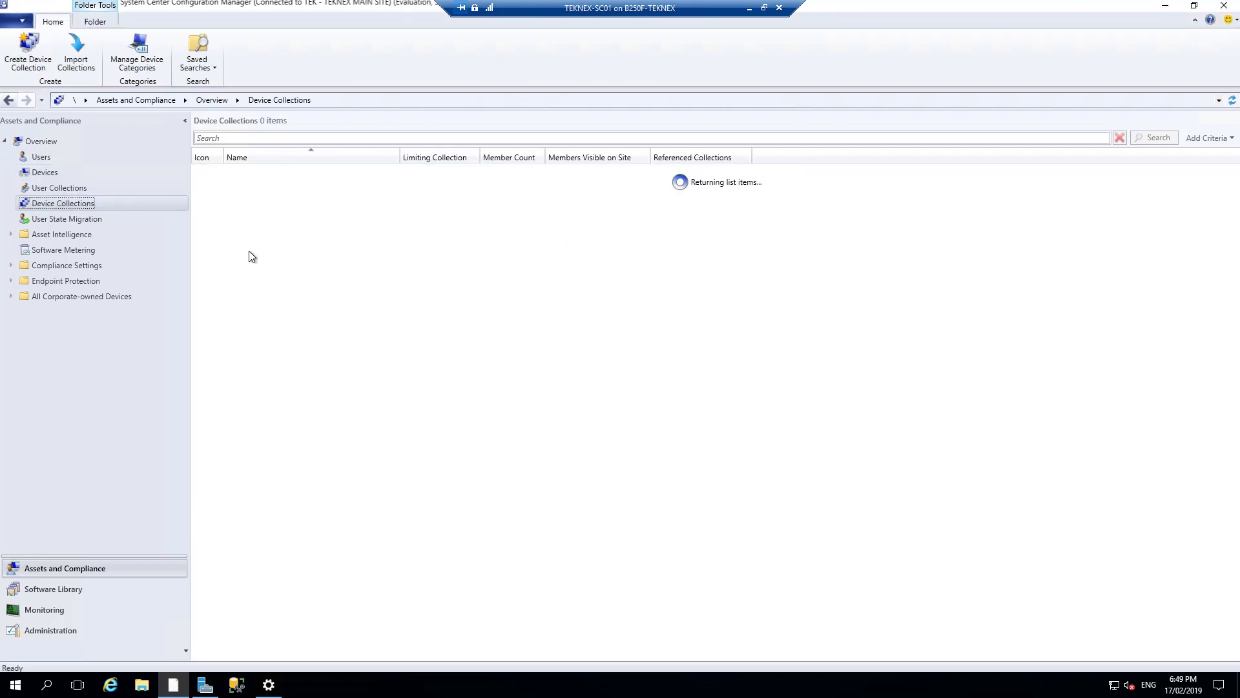
click(515, 230)
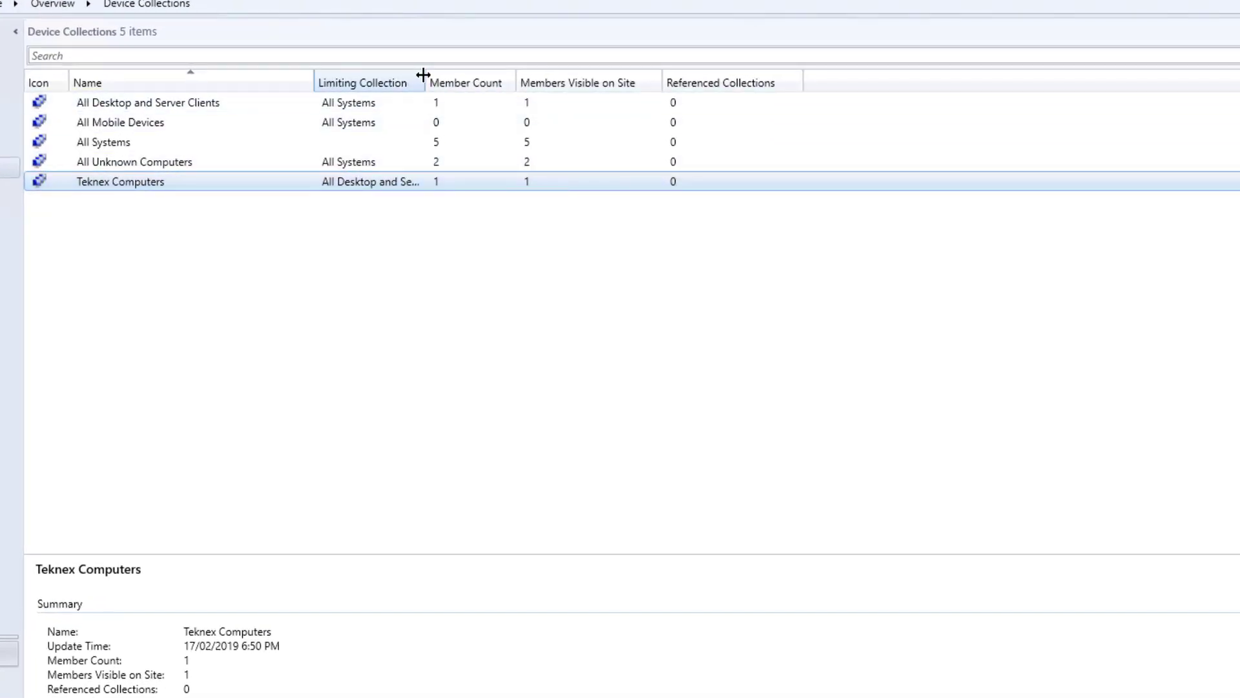
drag(423, 75, 478, 76)
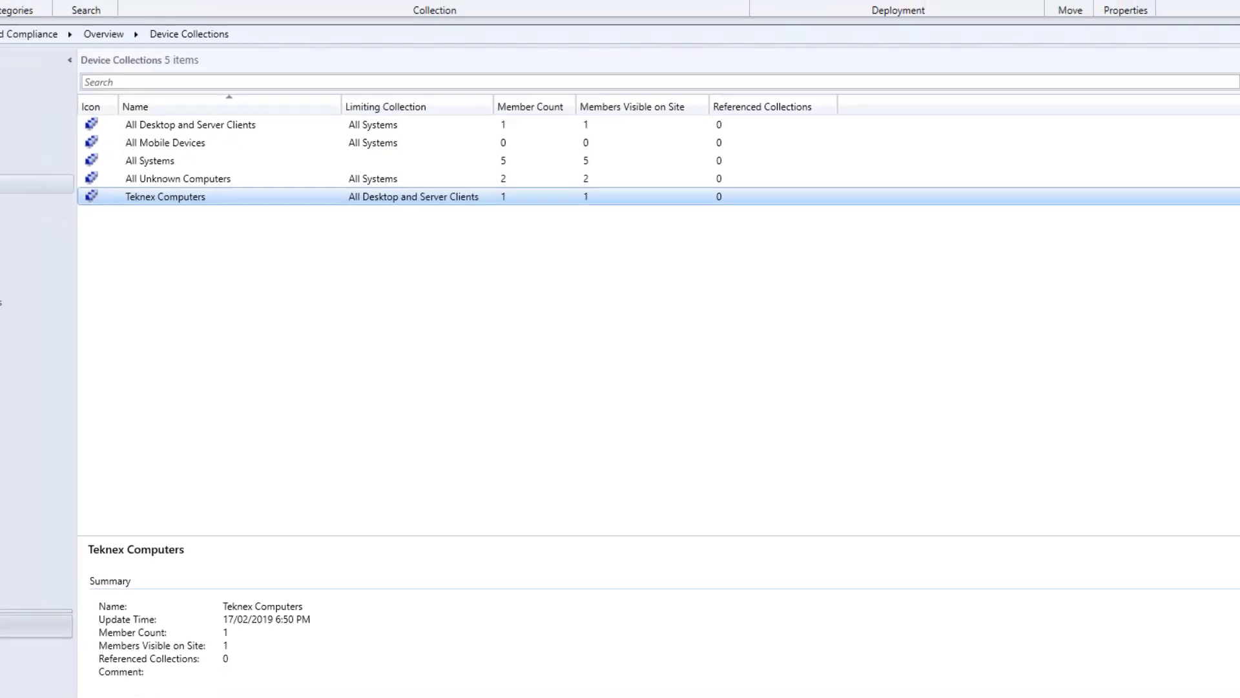
Start a deployment of the 7-Zip 18.06 (x64 edition) application with the device collection Teknex Computers as its target
click(61, 590)
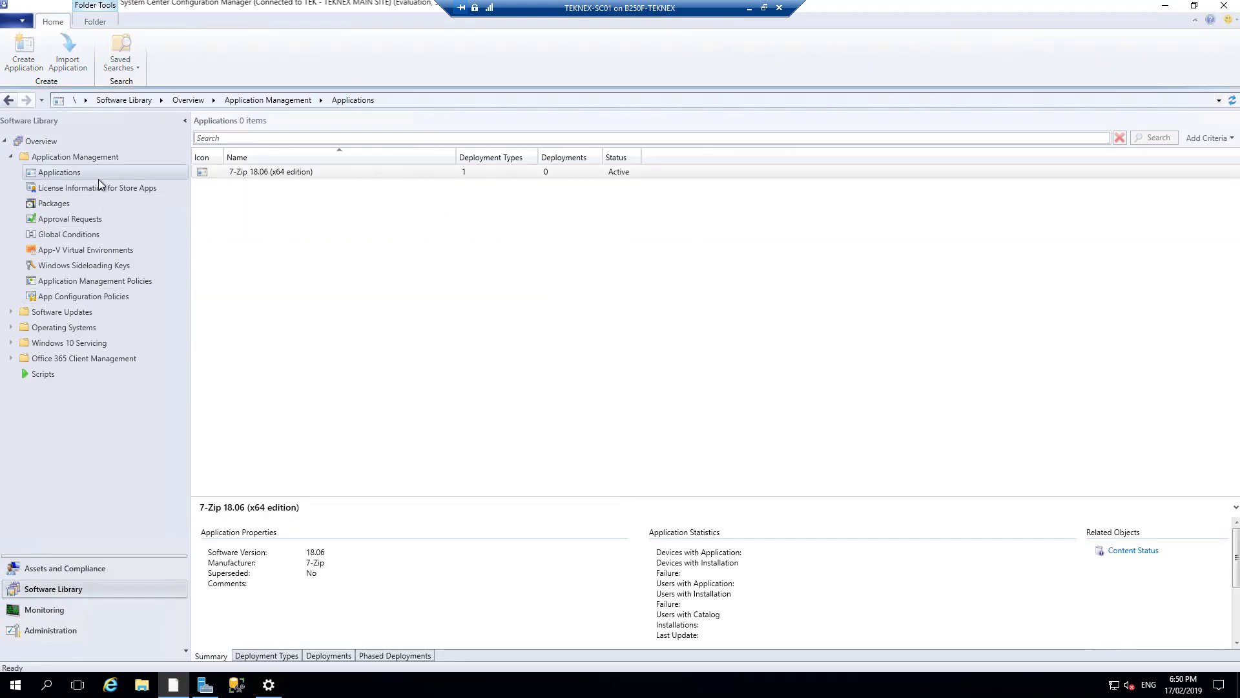
click(278, 173)
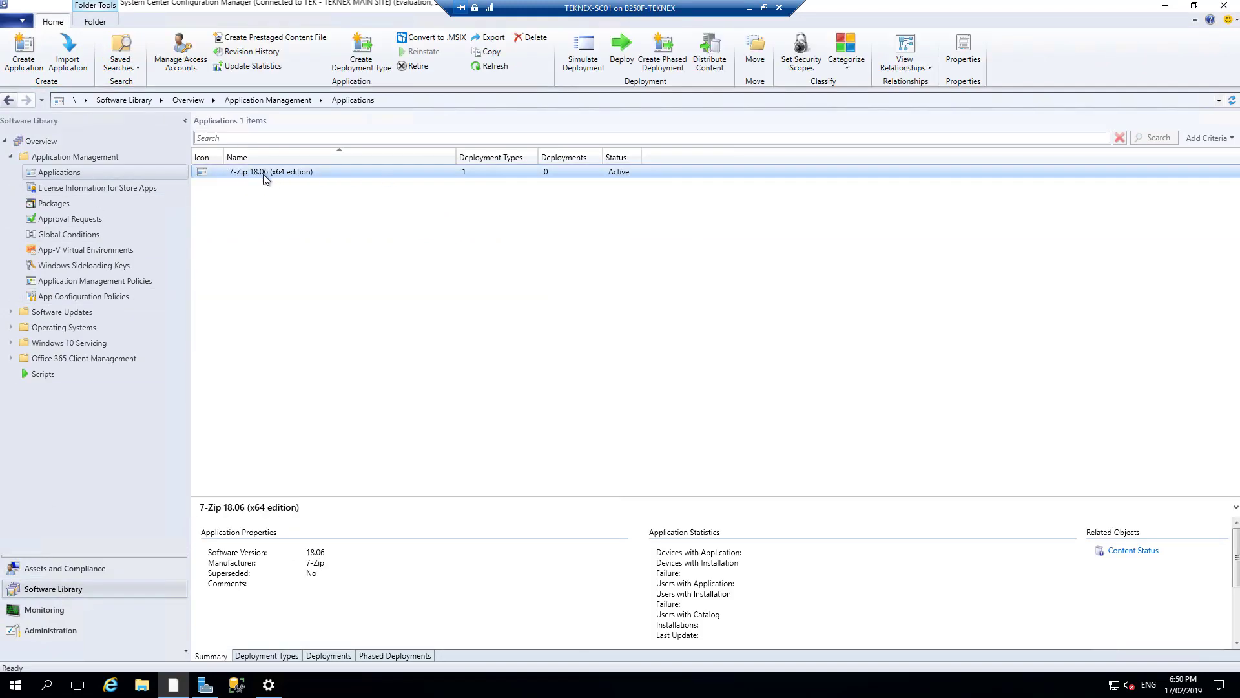
right_click(275, 172)
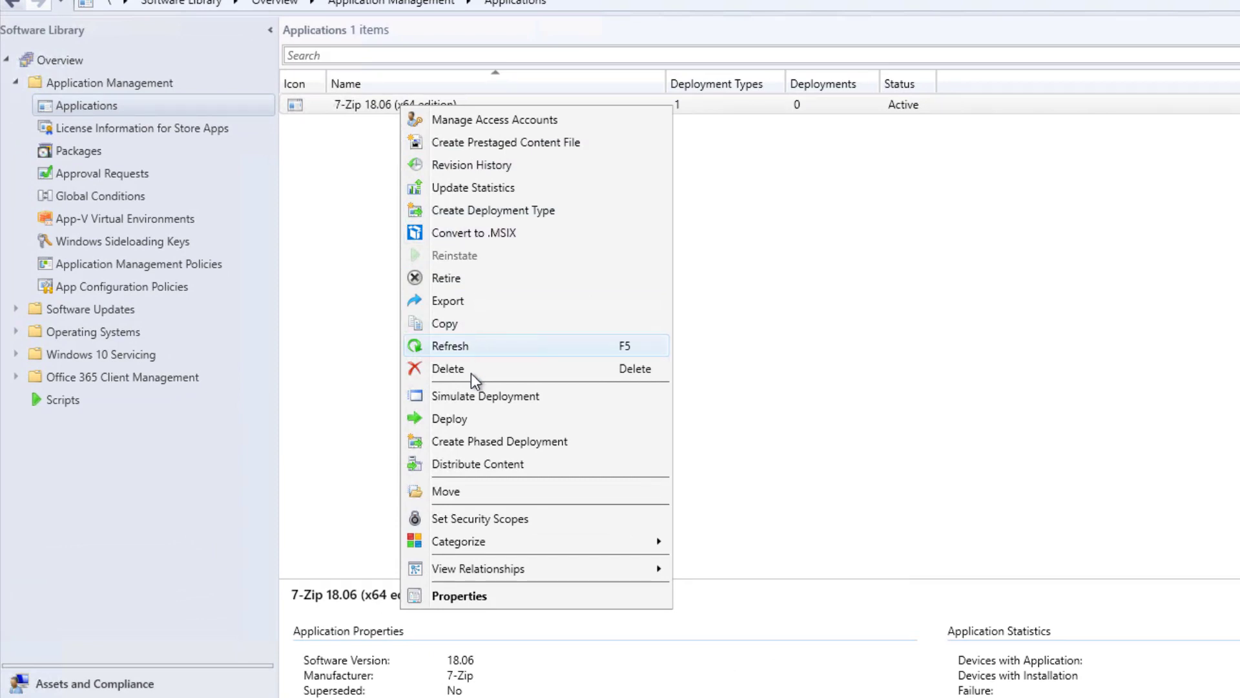
click(449, 420)
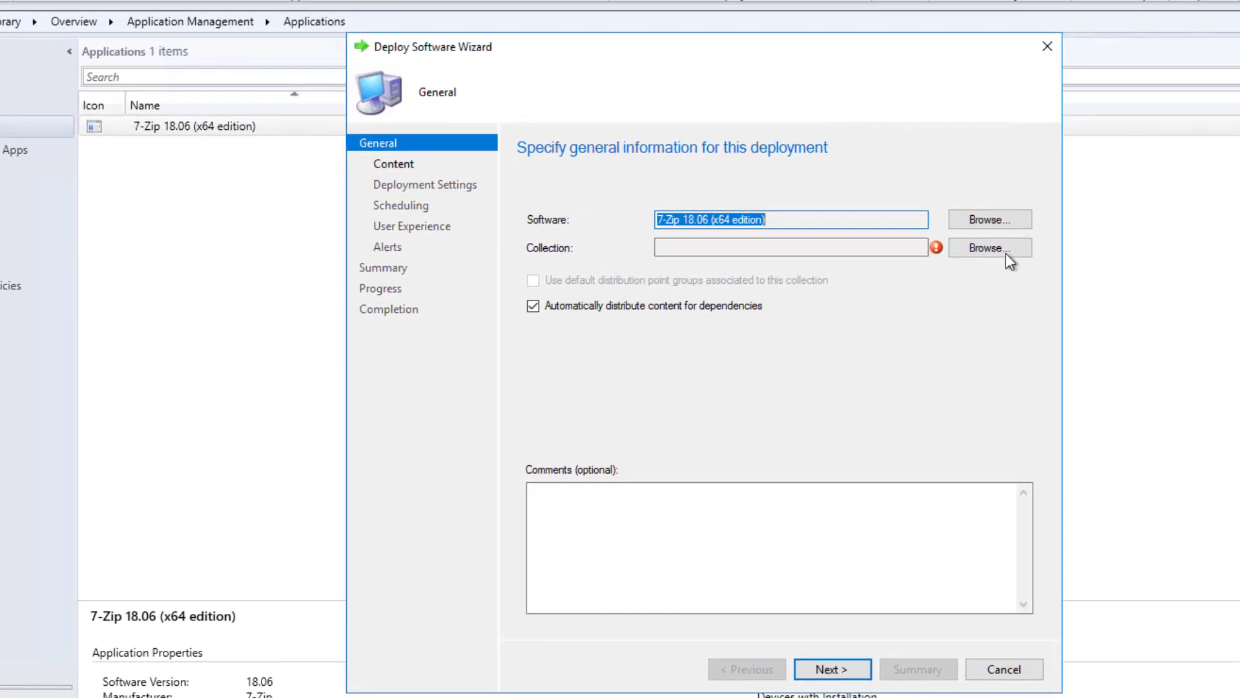
click(1204, 227)
click(988, 248)
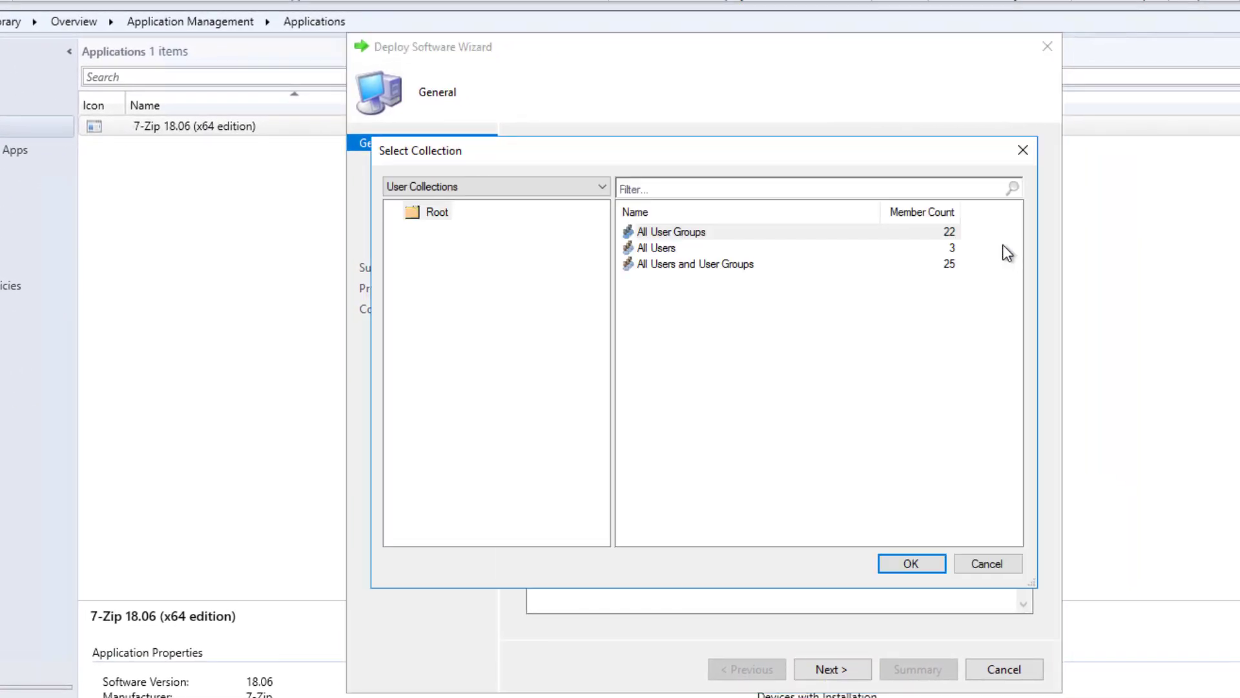
click(458, 183)
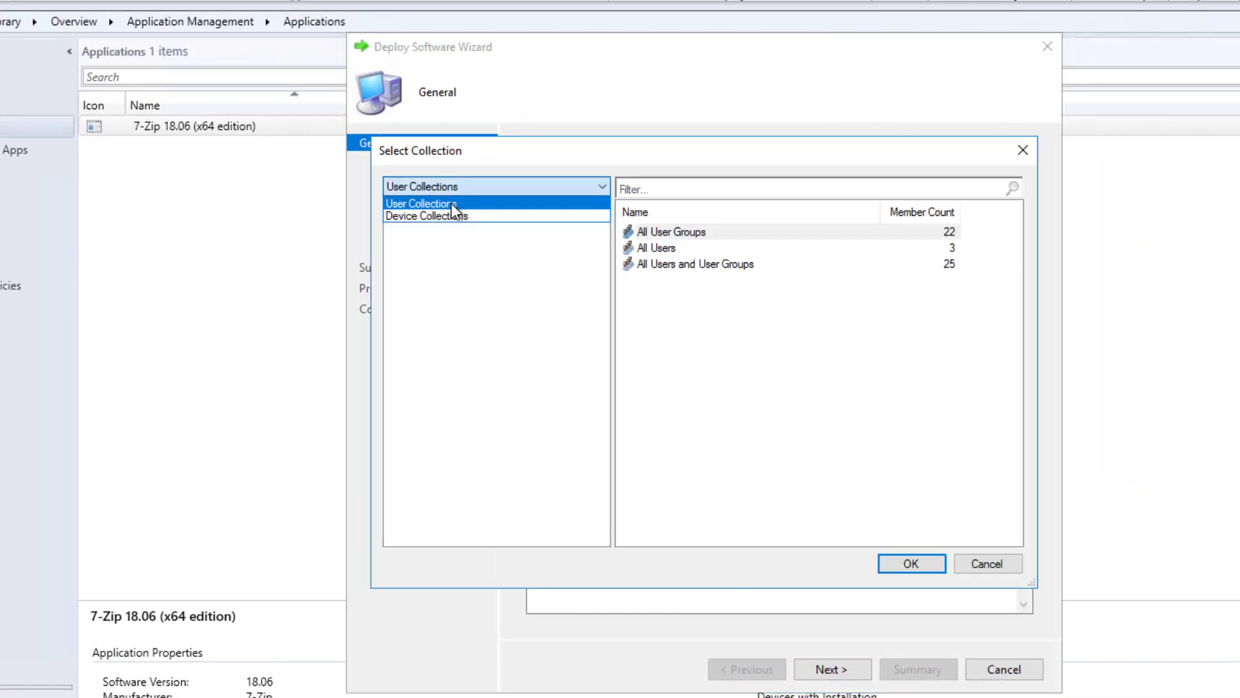
click(427, 220)
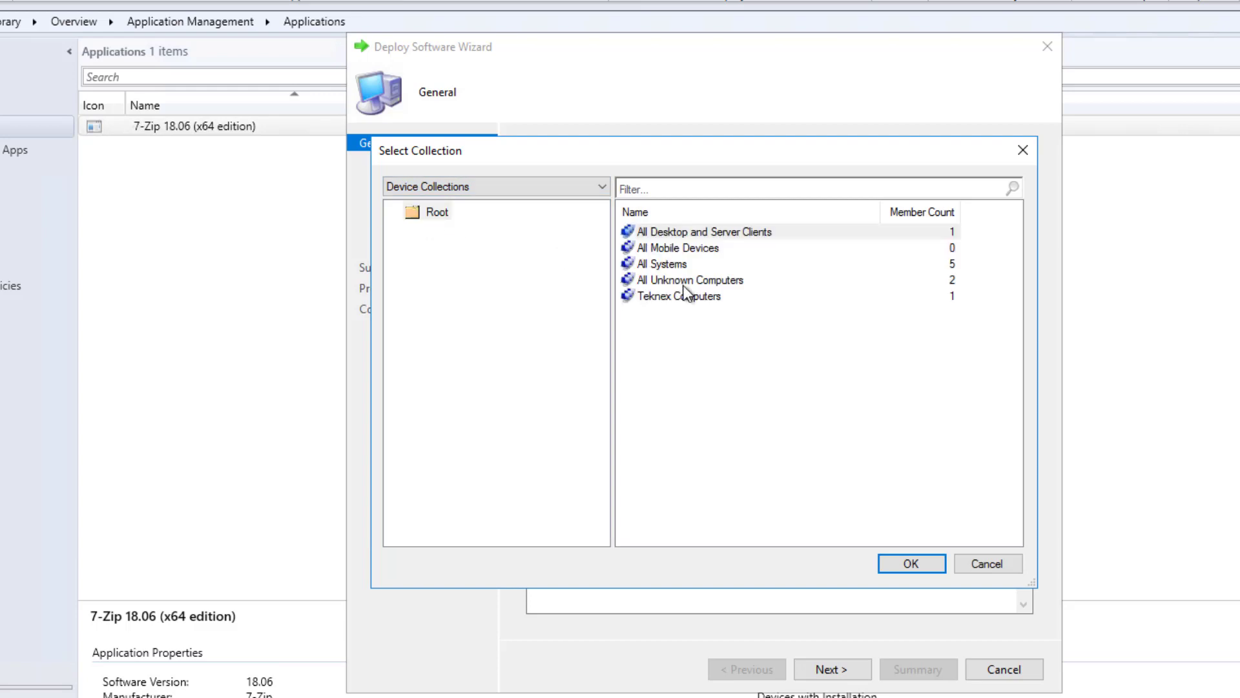
click(678, 296)
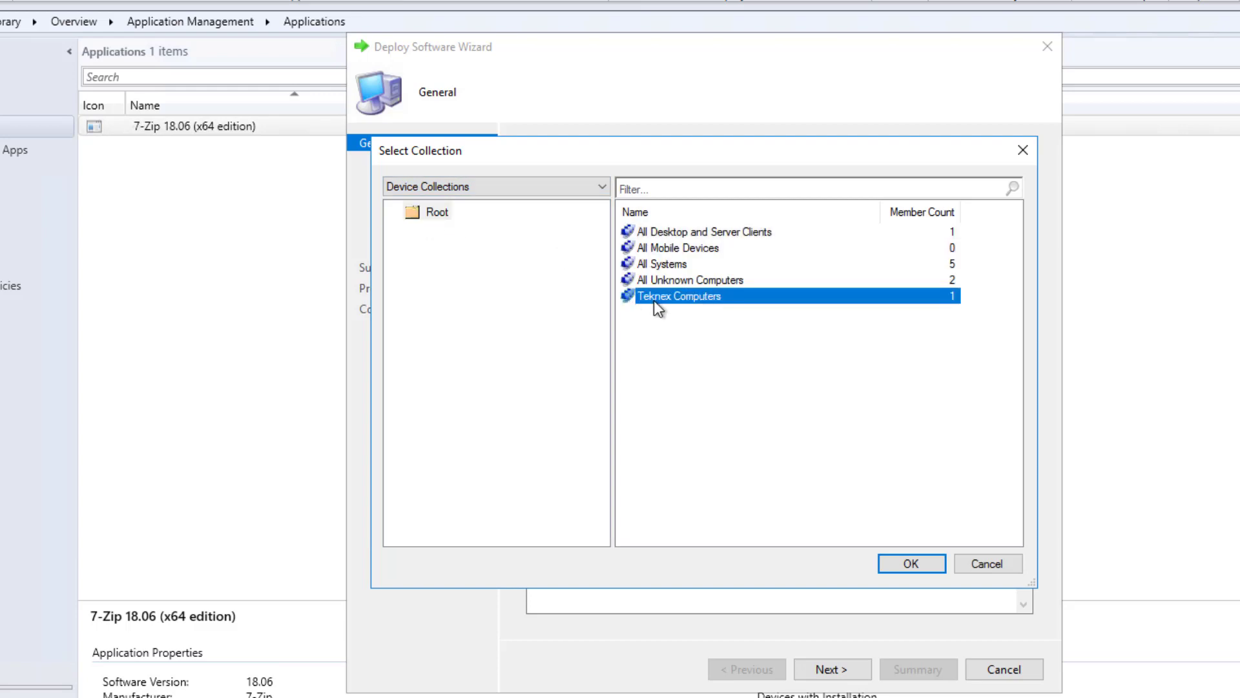
click(911, 563)
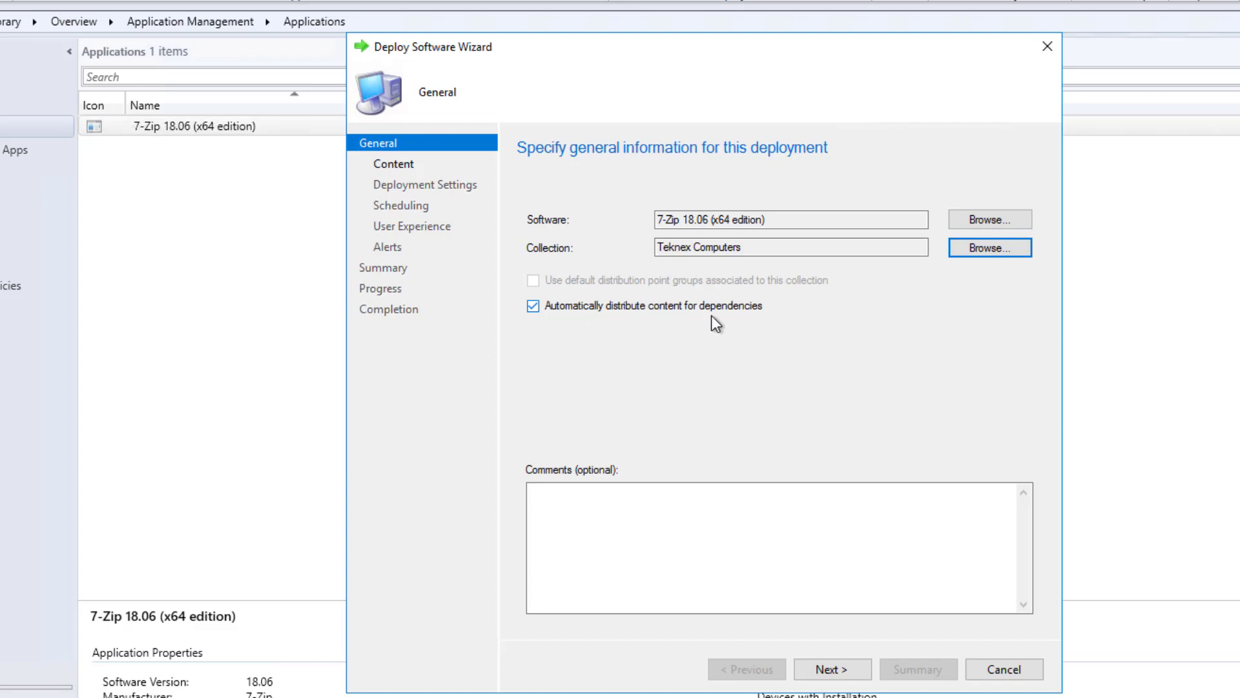
Review the distribution point on the deployment's content page with its Name column widened, and accept the content destination unchanged
click(854, 672)
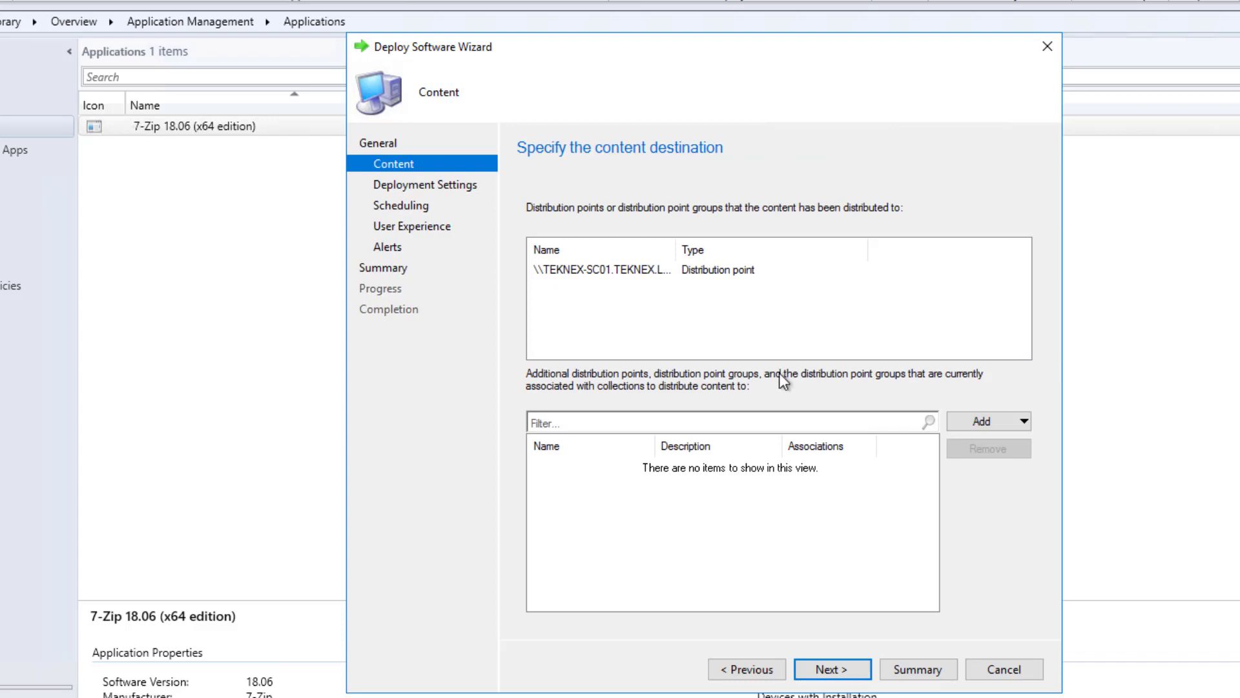
click(700, 270)
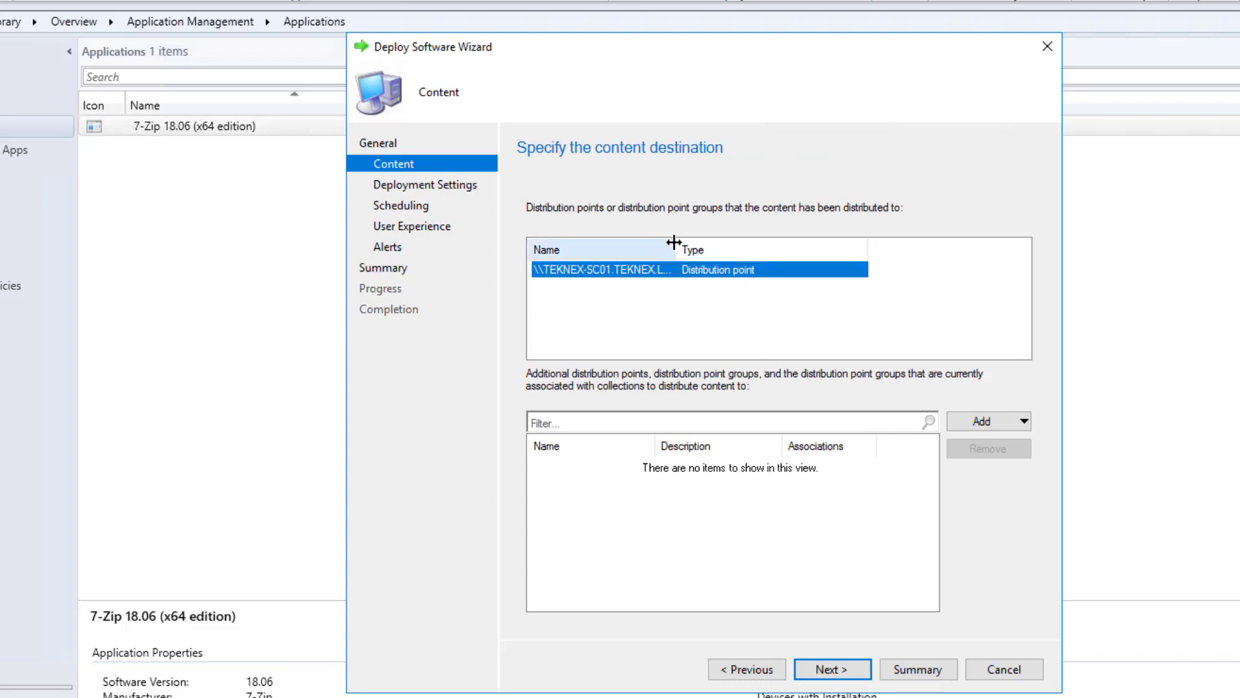
drag(676, 249, 713, 249)
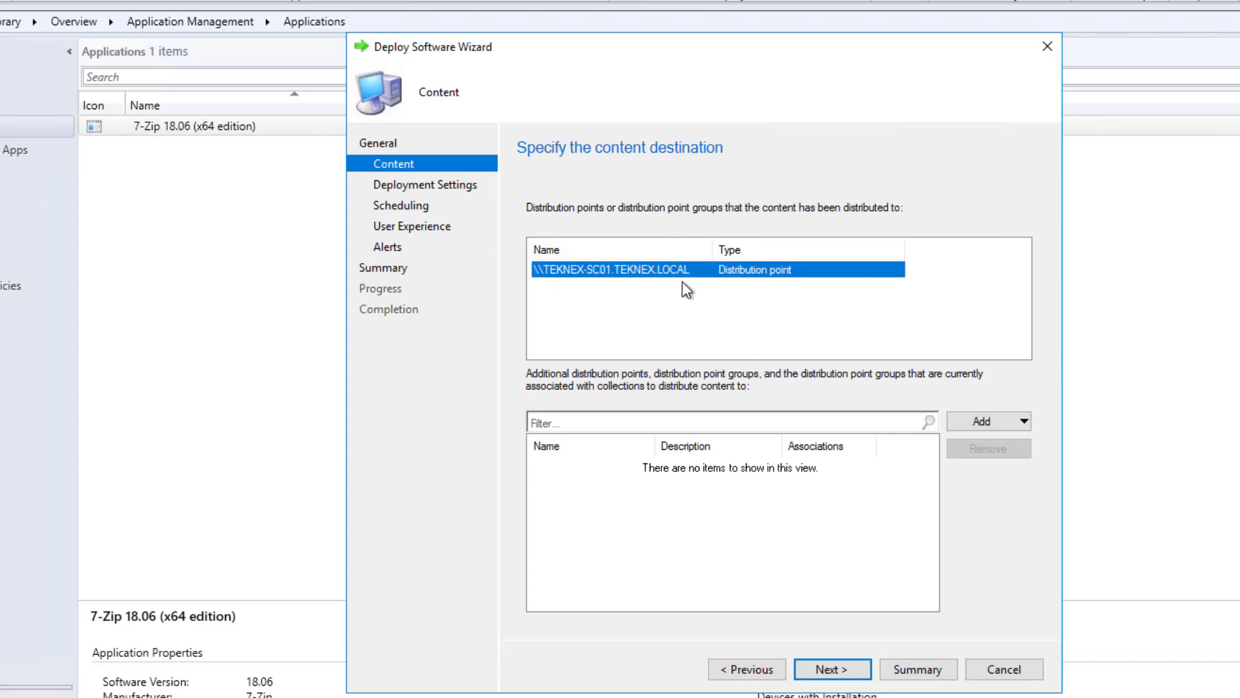
click(832, 668)
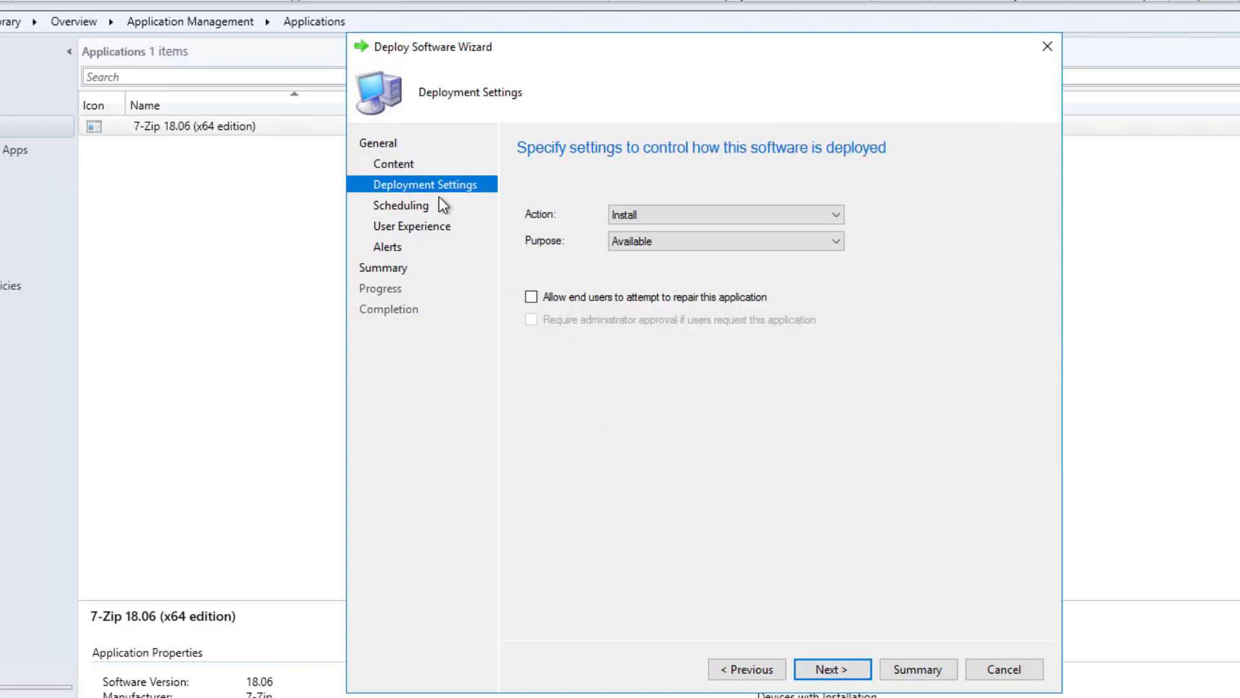
Set the deployment purpose to Available and allow end users to attempt to repair the application
click(657, 239)
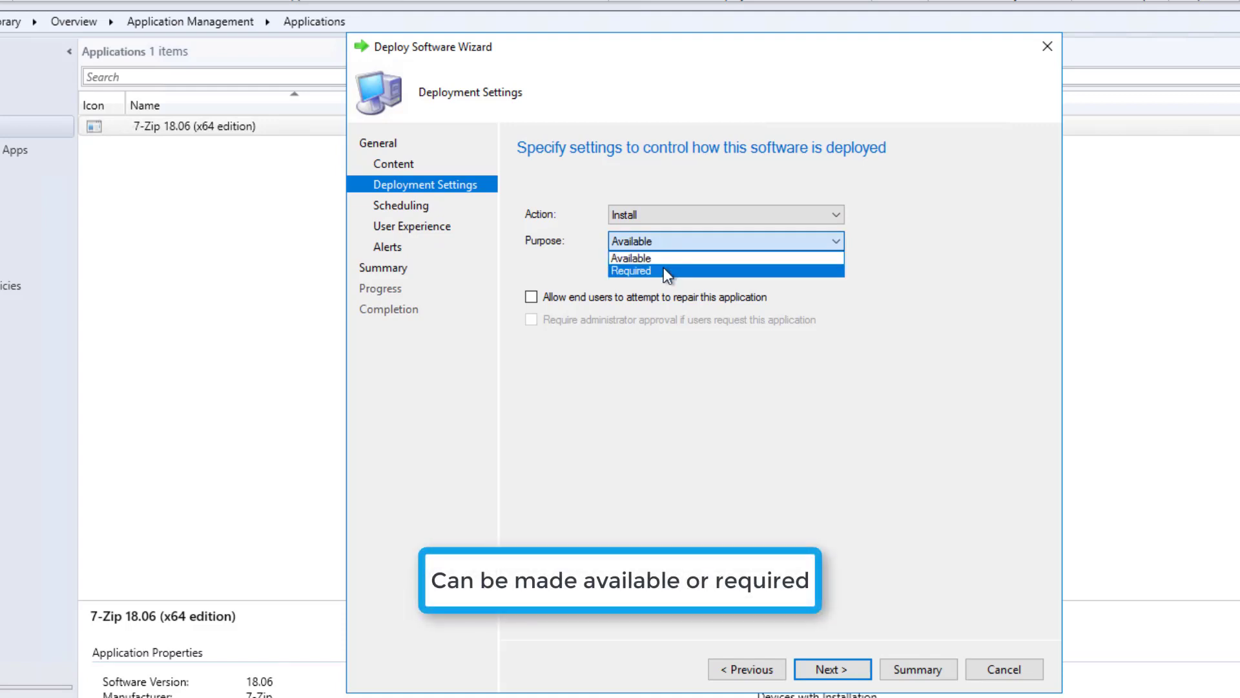
click(670, 258)
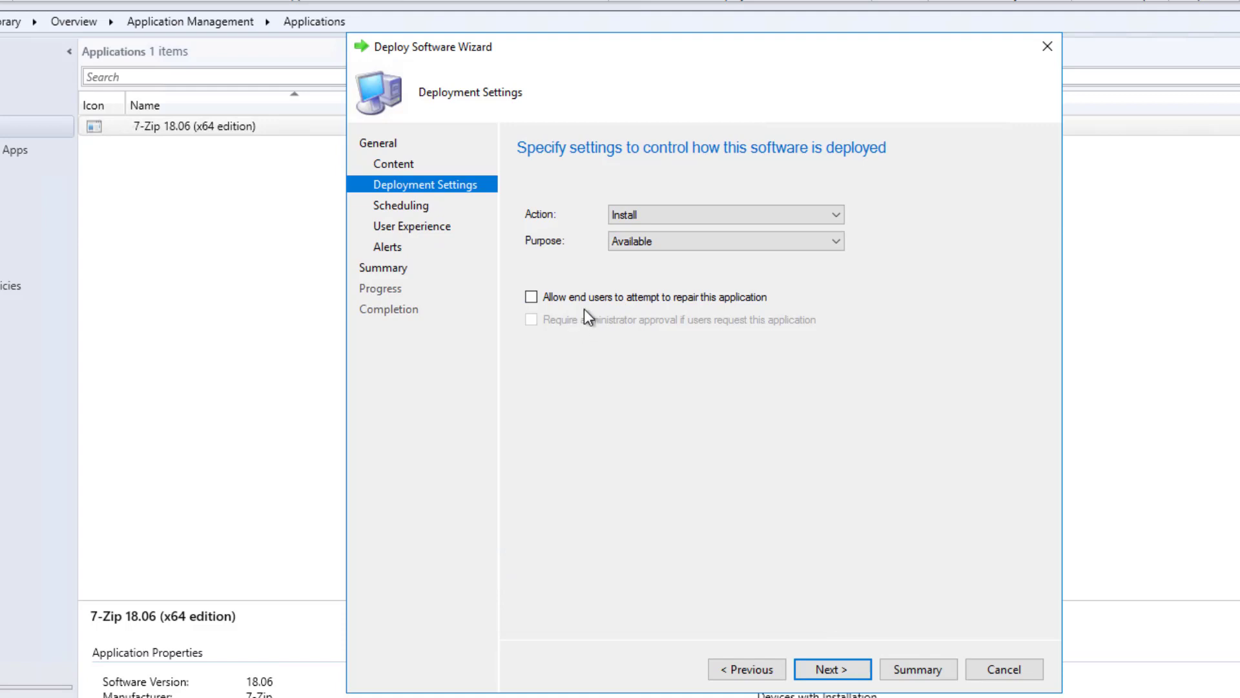
click(641, 303)
click(861, 669)
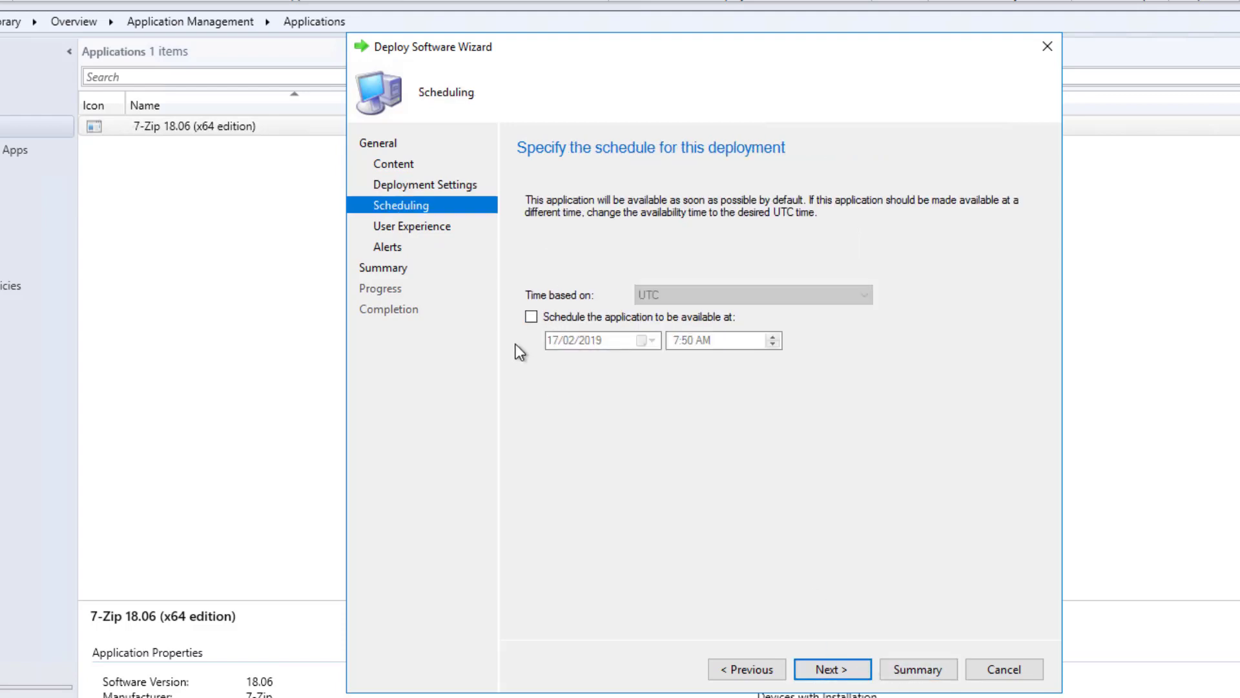
Leave the application's availability unscheduled so it is offered as soon as possible, and accept the deployment's scheduling settings
click(564, 313)
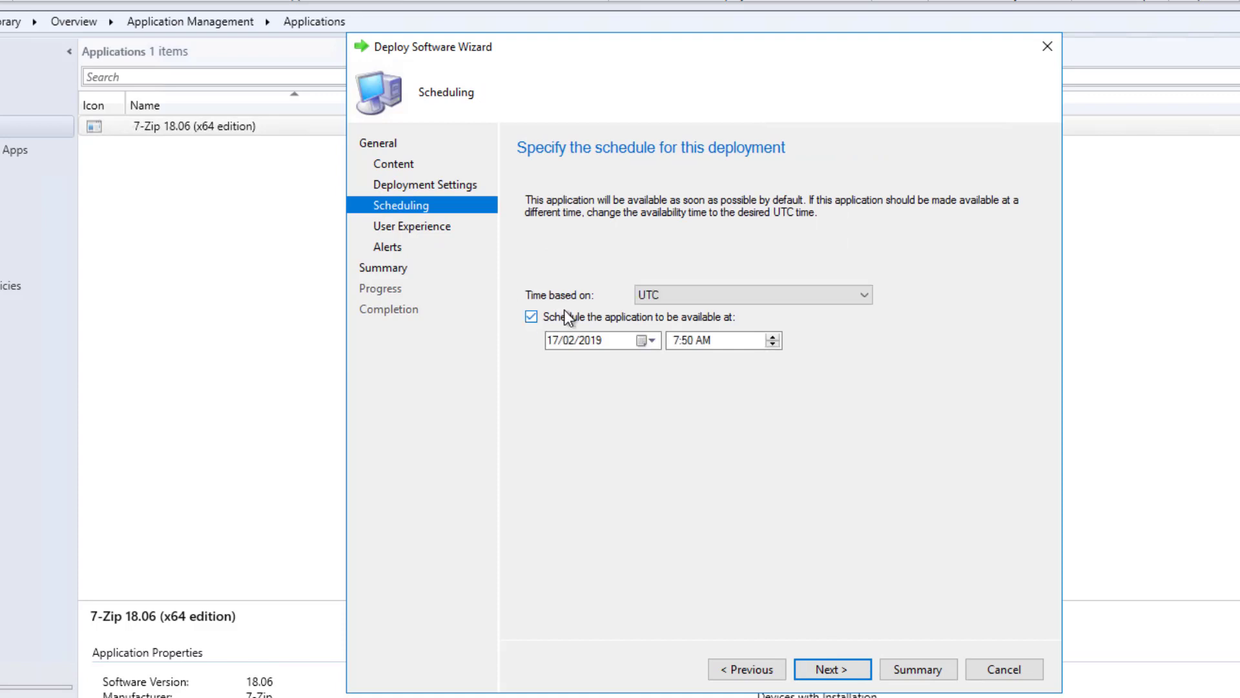
click(570, 319)
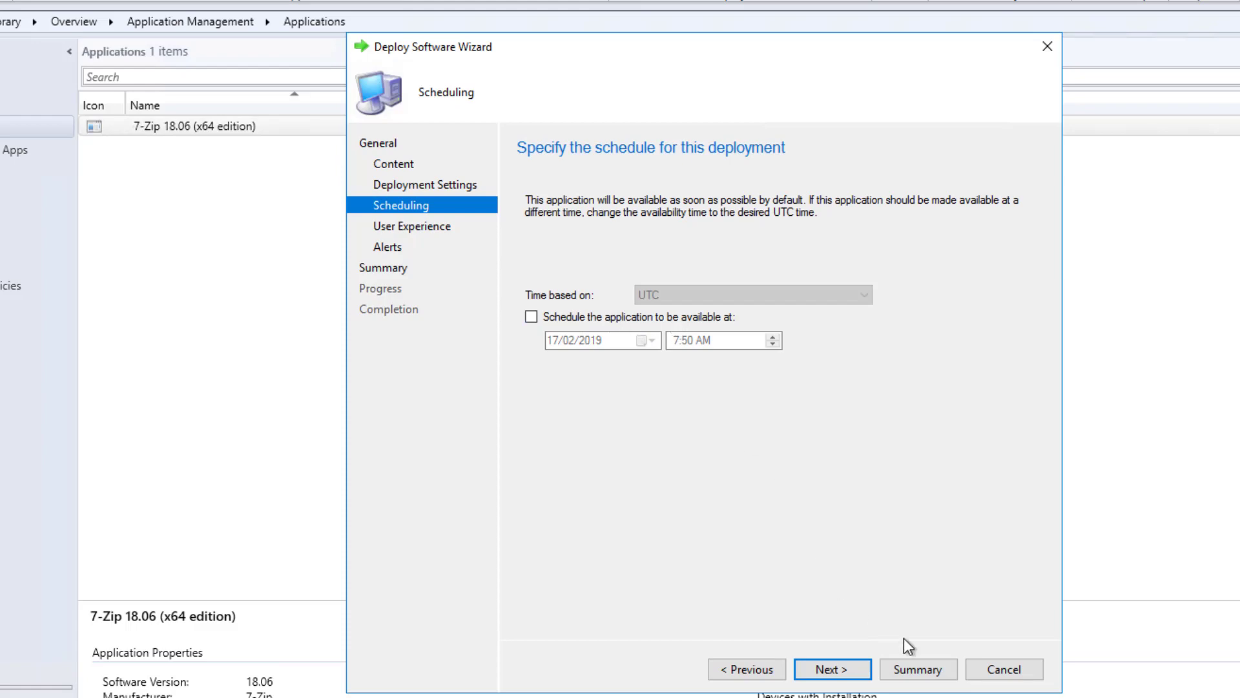
click(854, 673)
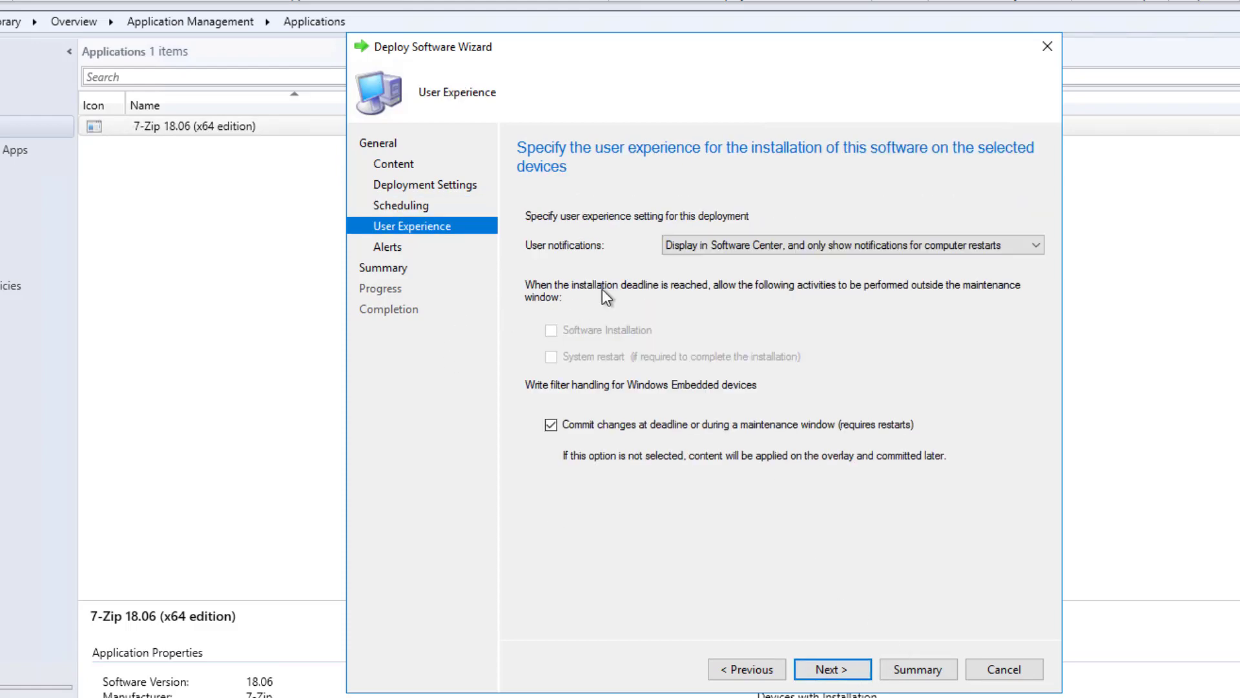
Set user notifications to "Display in Software Center, and only show notifications for computer restarts" and accept the user experience settings
click(725, 254)
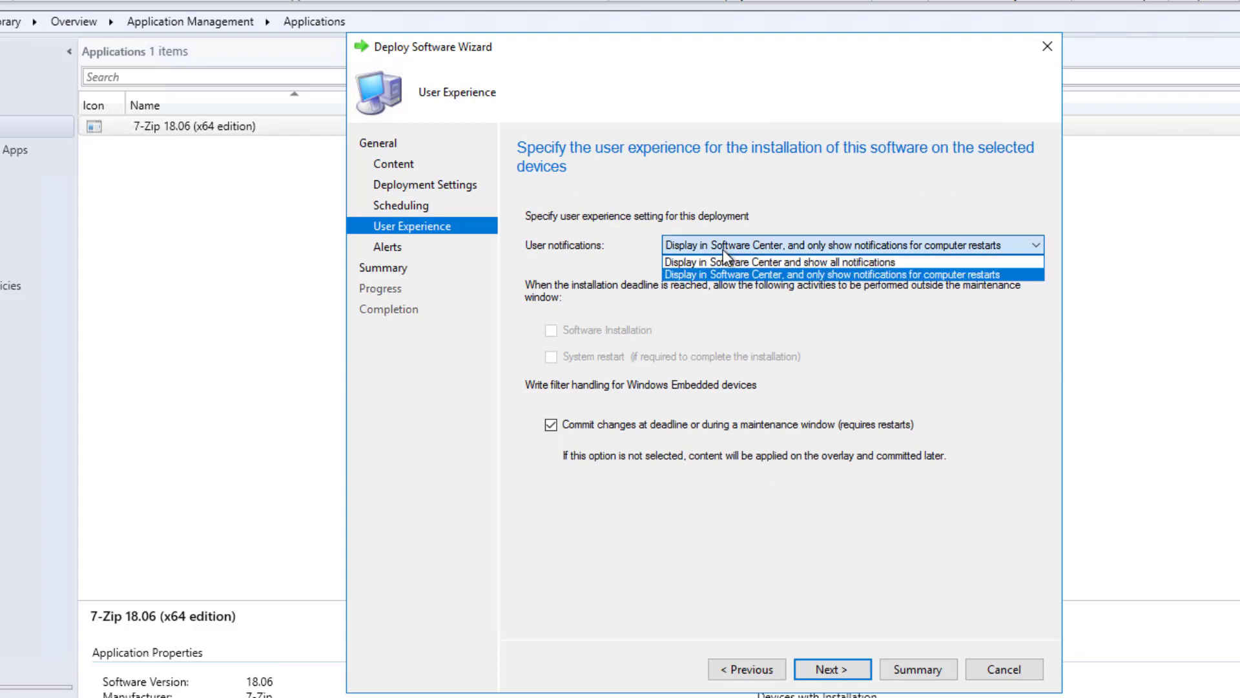
click(734, 263)
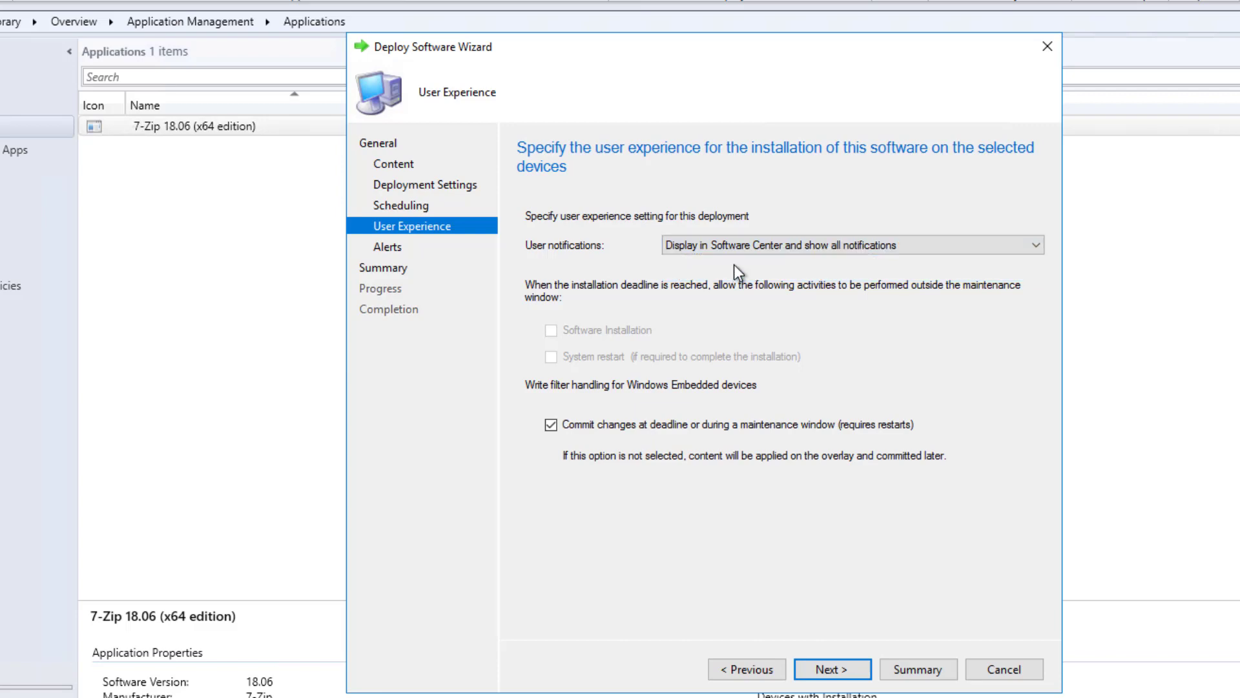
click(859, 250)
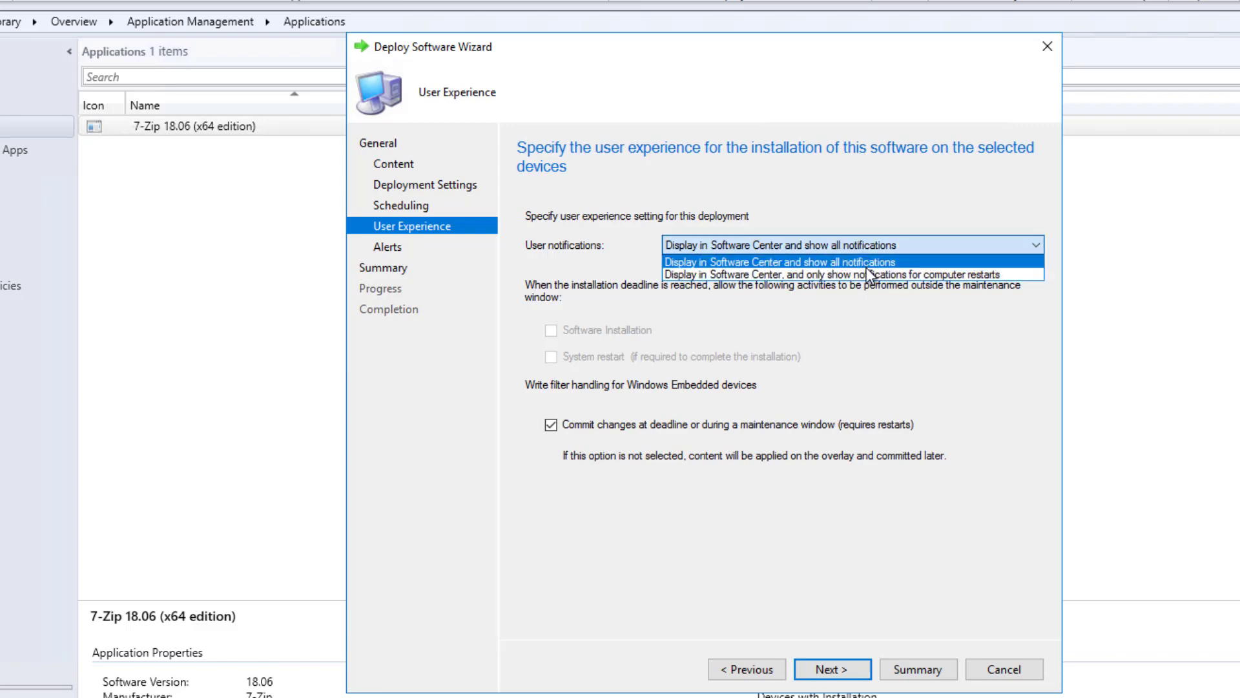
click(866, 269)
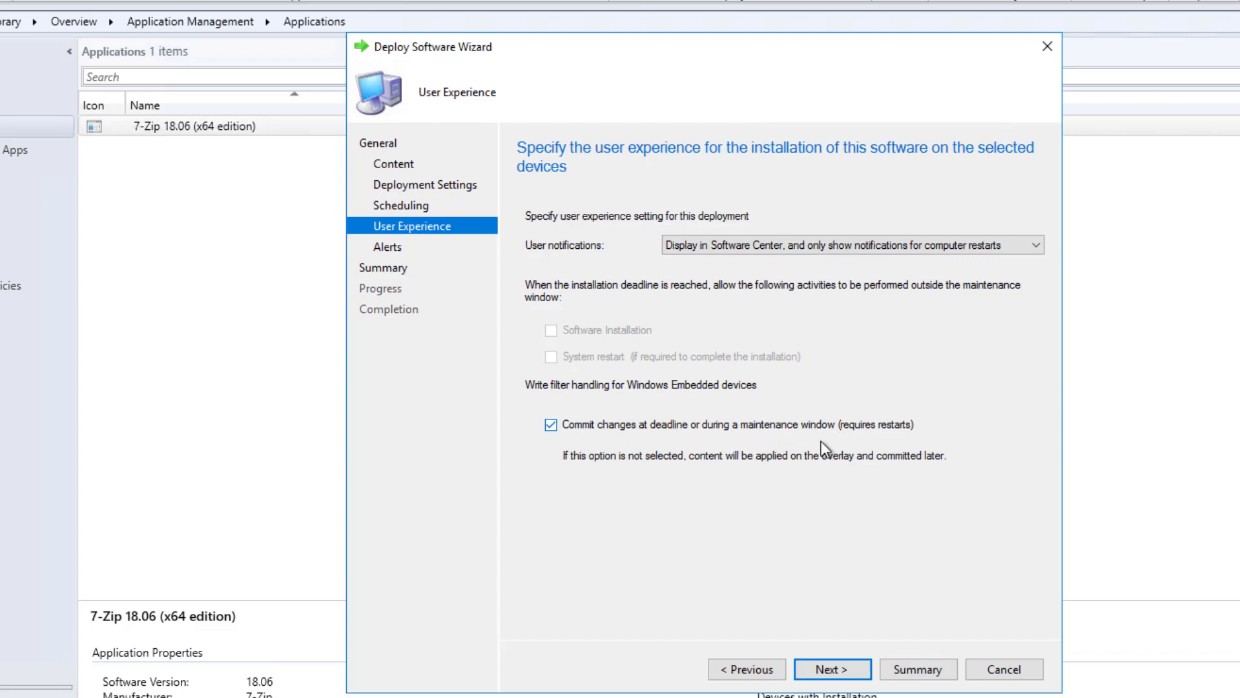
click(842, 671)
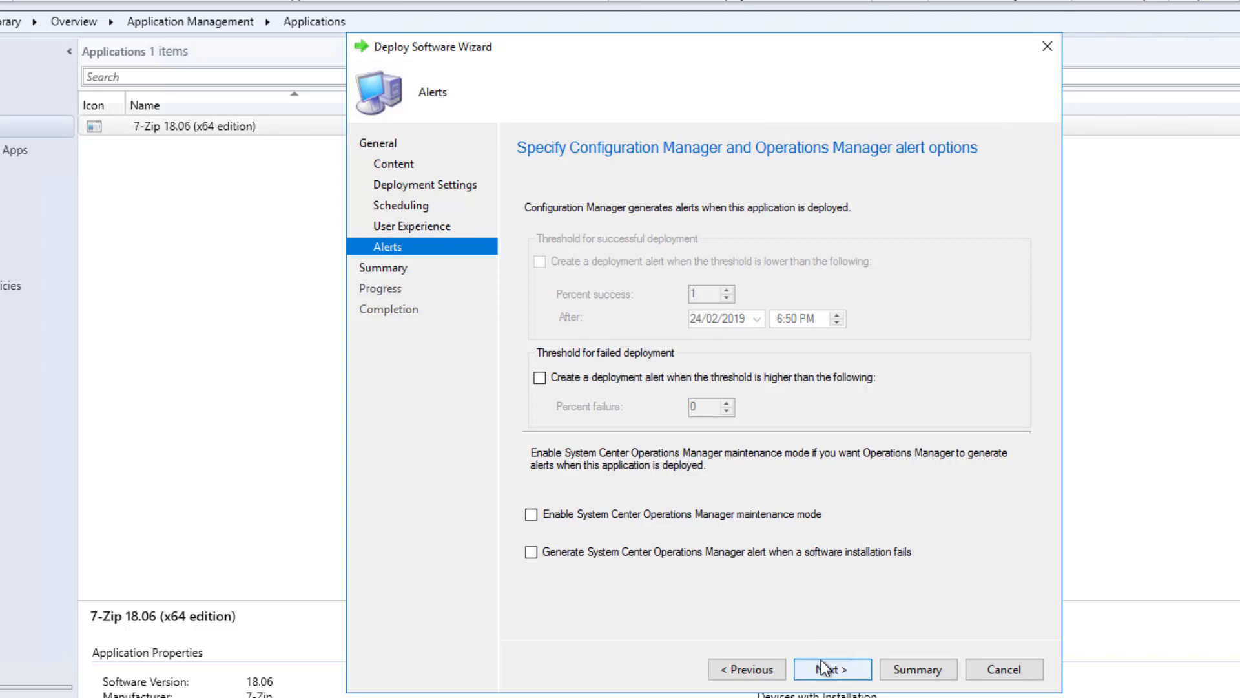
Accept the alert options unchanged, review the deployment summary, and complete and close the Deploy Software Wizard
click(847, 671)
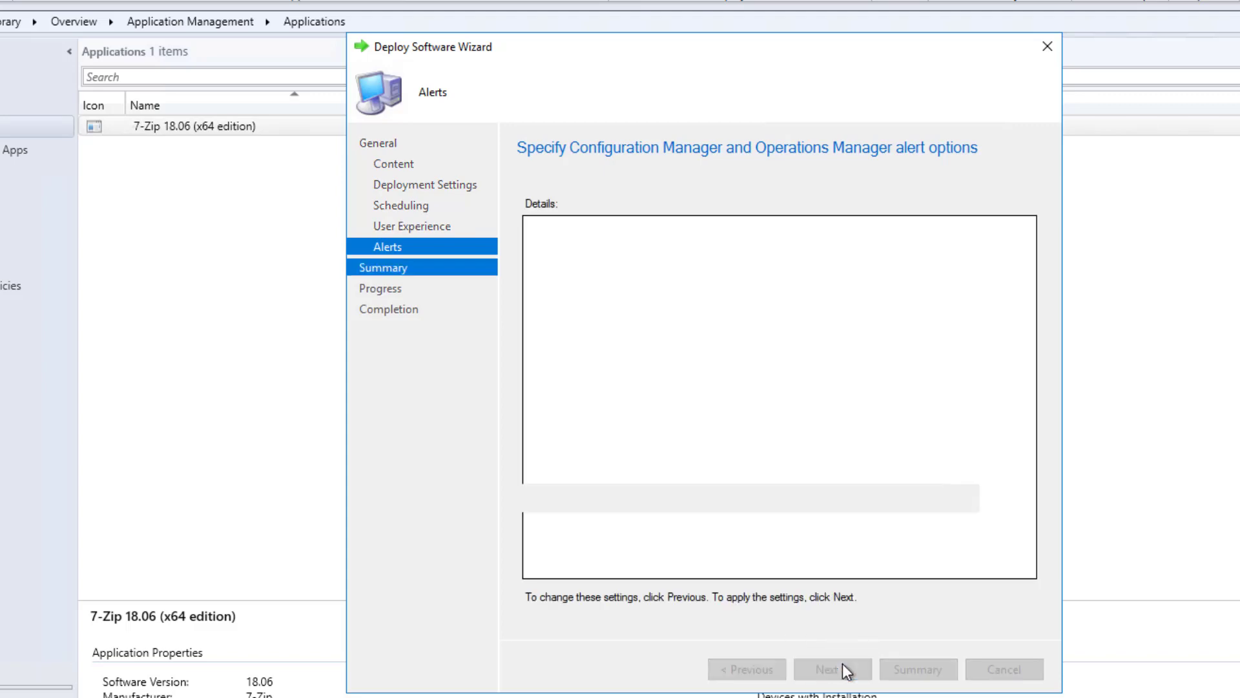
scroll(739, 410, down, 2)
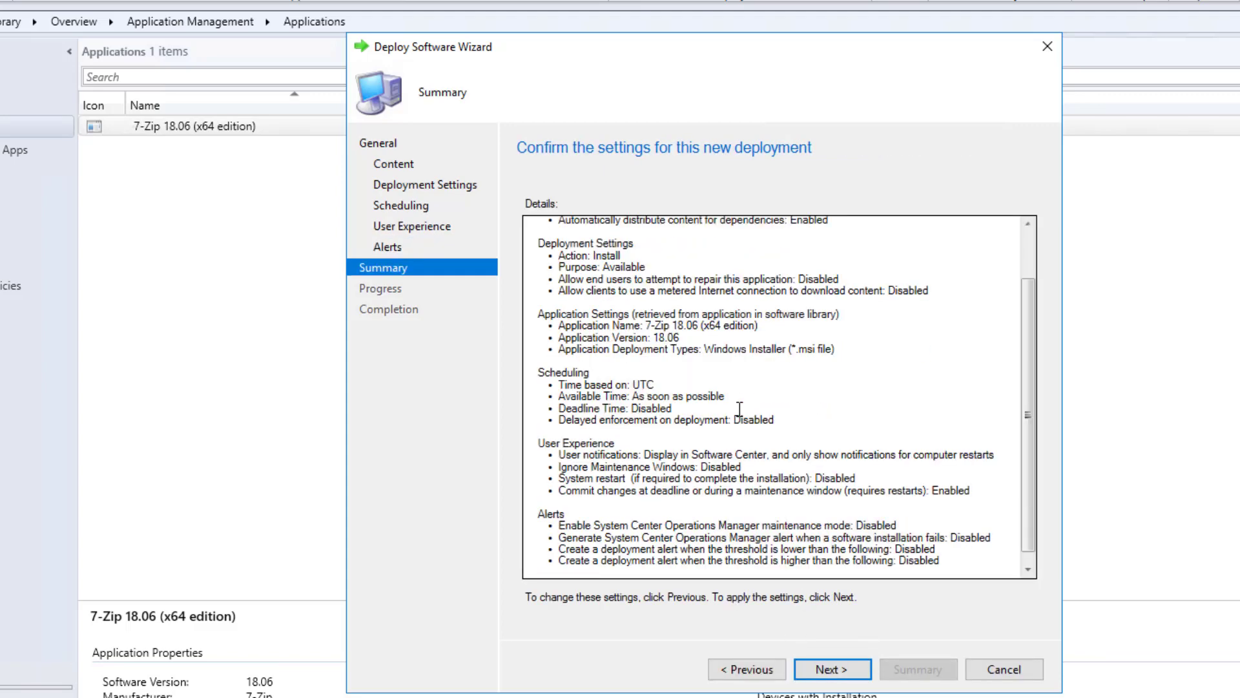
click(847, 670)
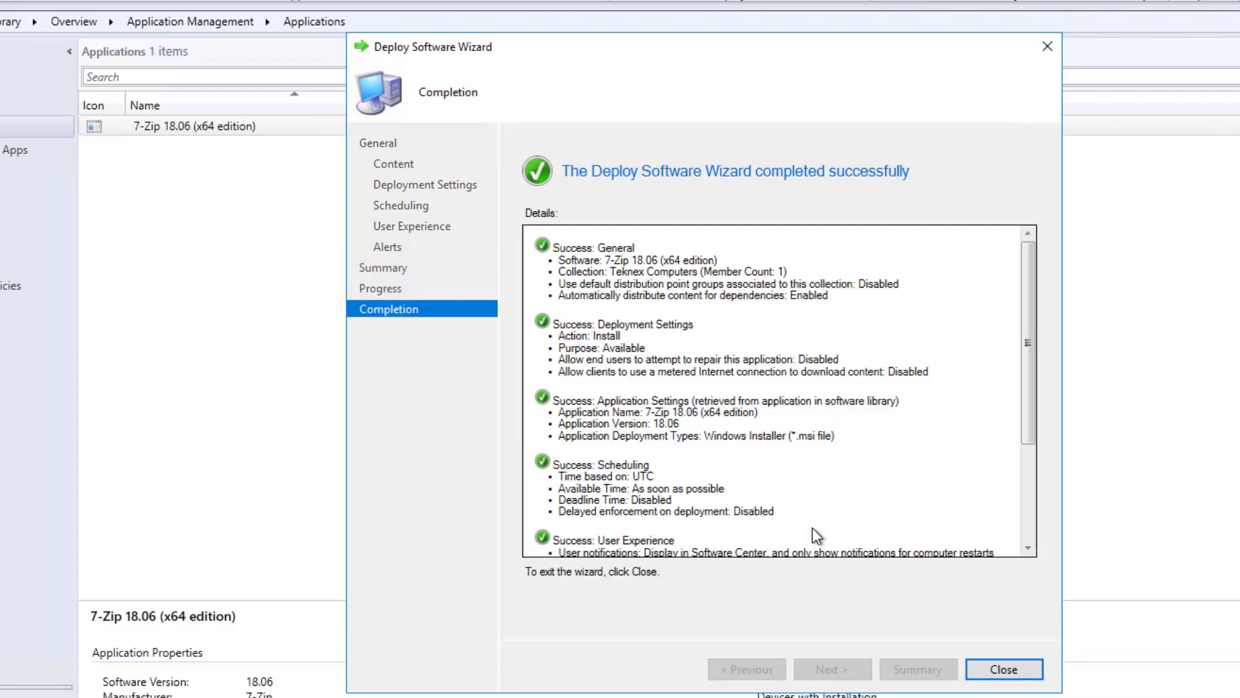
click(1003, 669)
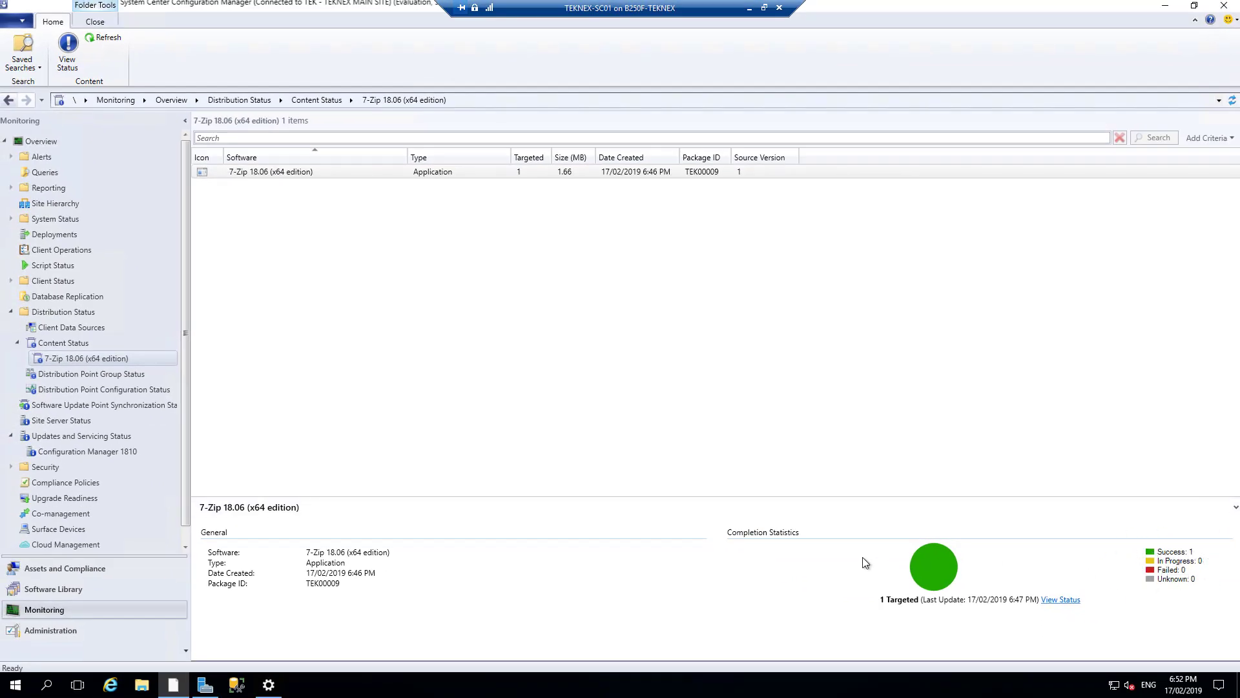
Minimize the Configuration Manager console and the TEKNEX-SC01 session, and connect to the PC-01 virtual machine from Hyper-V Manager
click(5, 142)
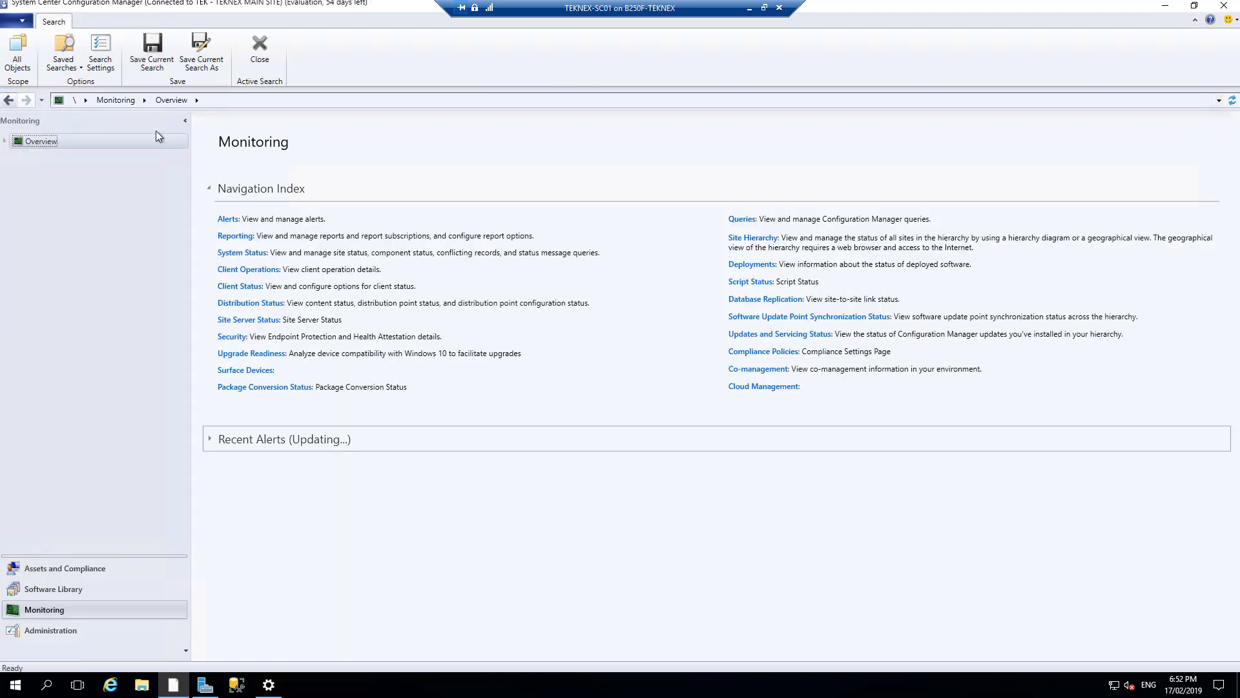
click(1165, 5)
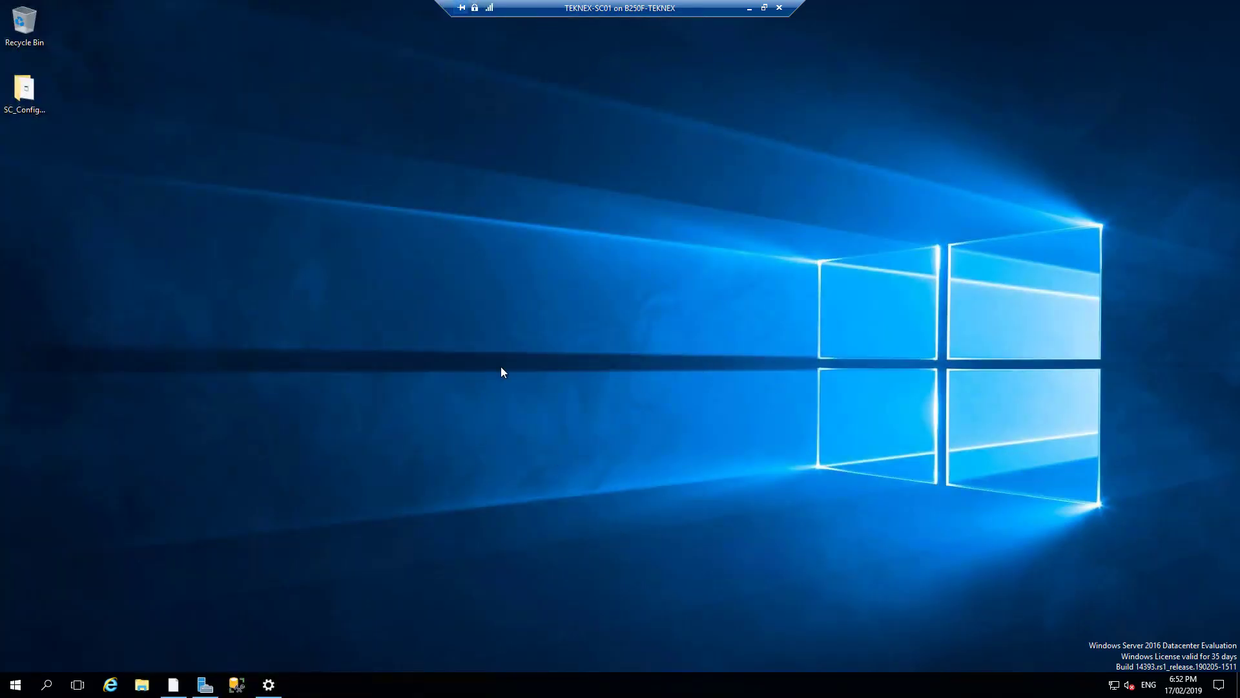
click(748, 8)
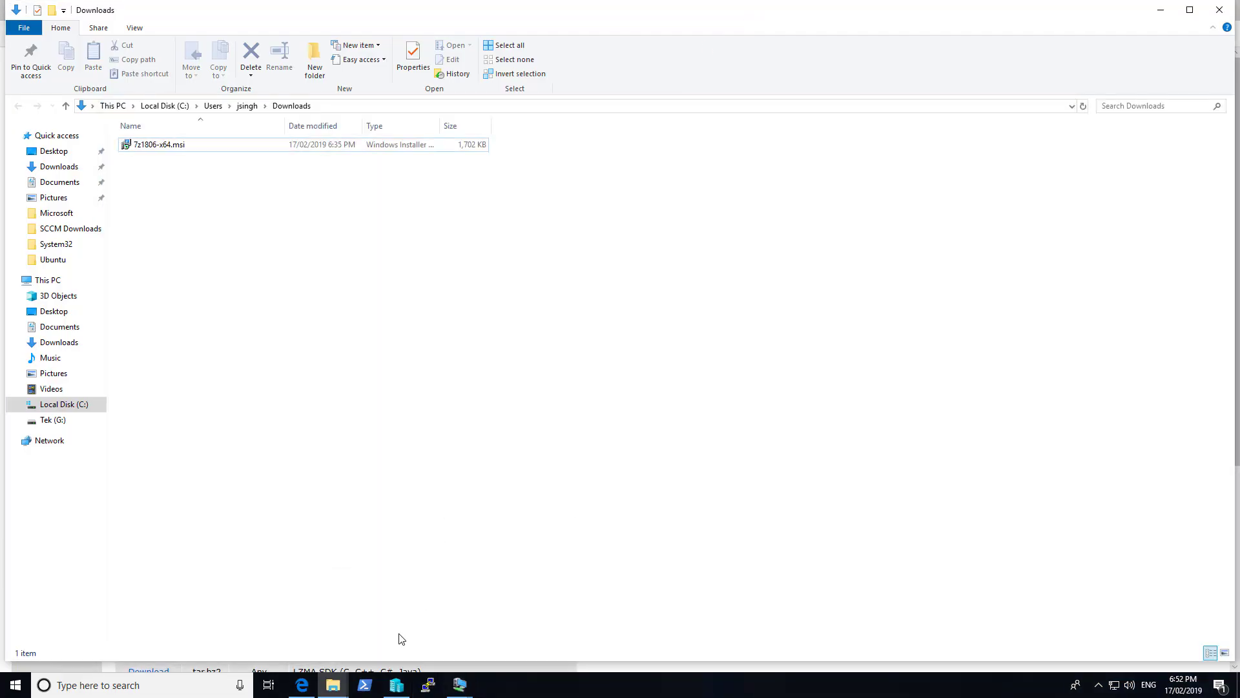
click(397, 685)
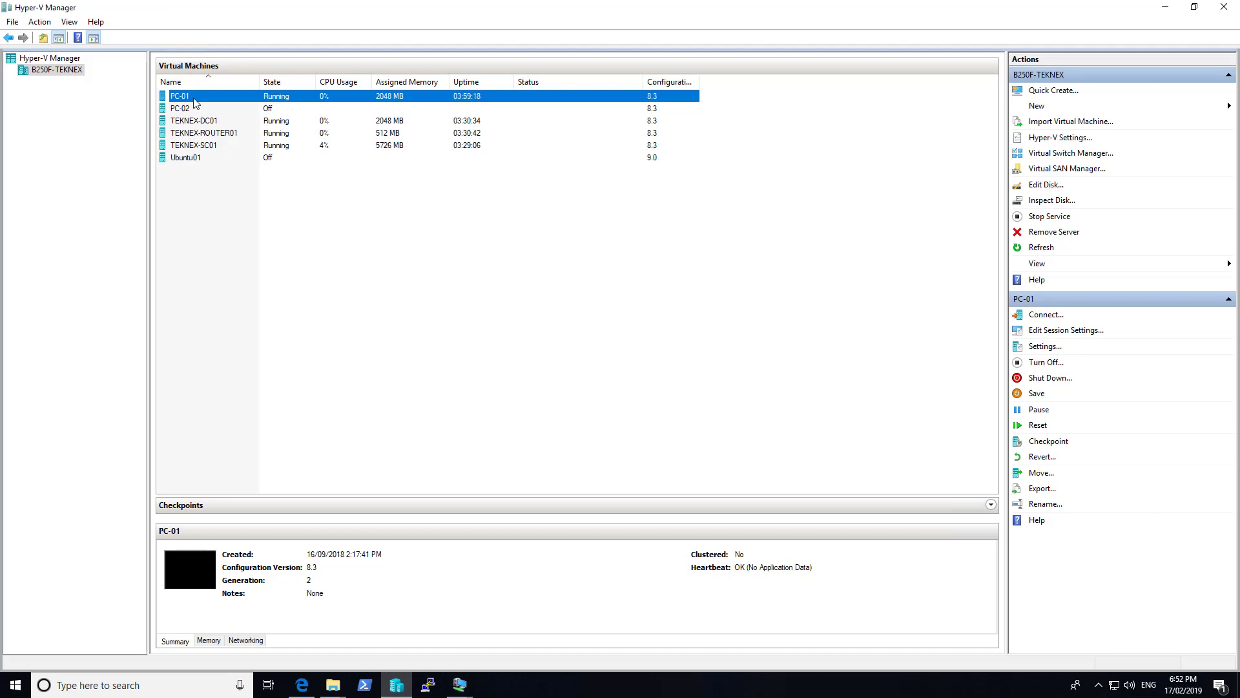
double_click(268, 99)
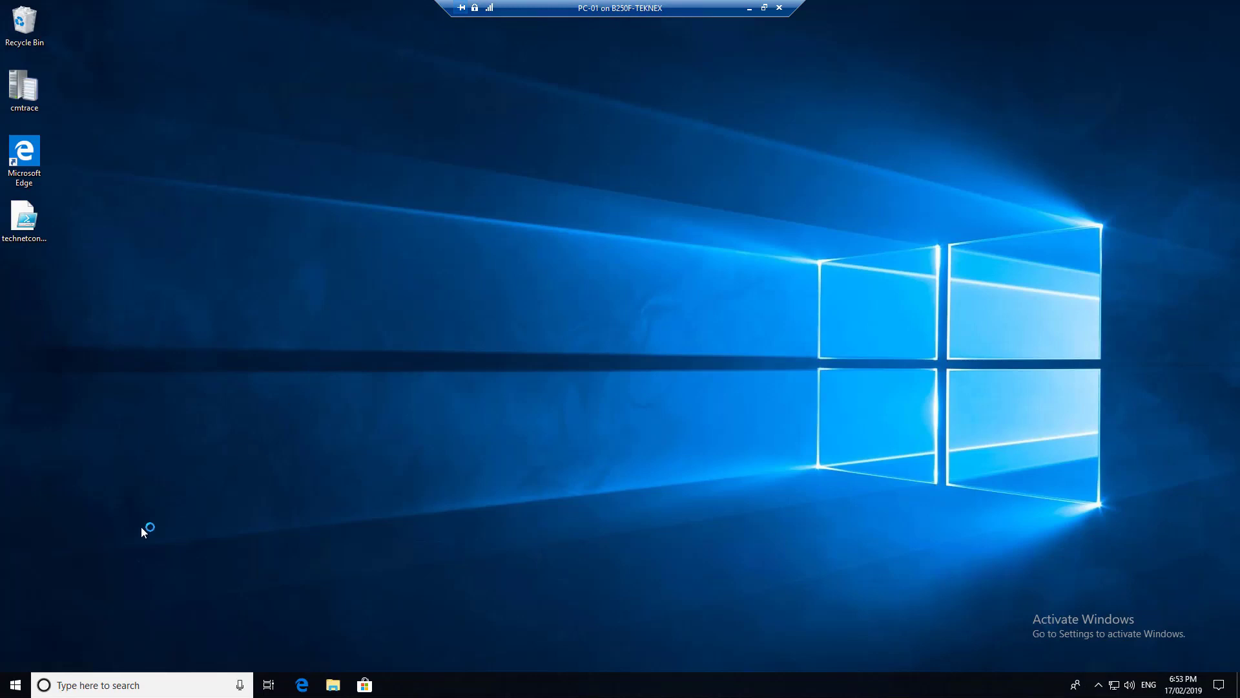
Open Software Center on PC-01 and check its updates and applications for the deployed software
click(17, 684)
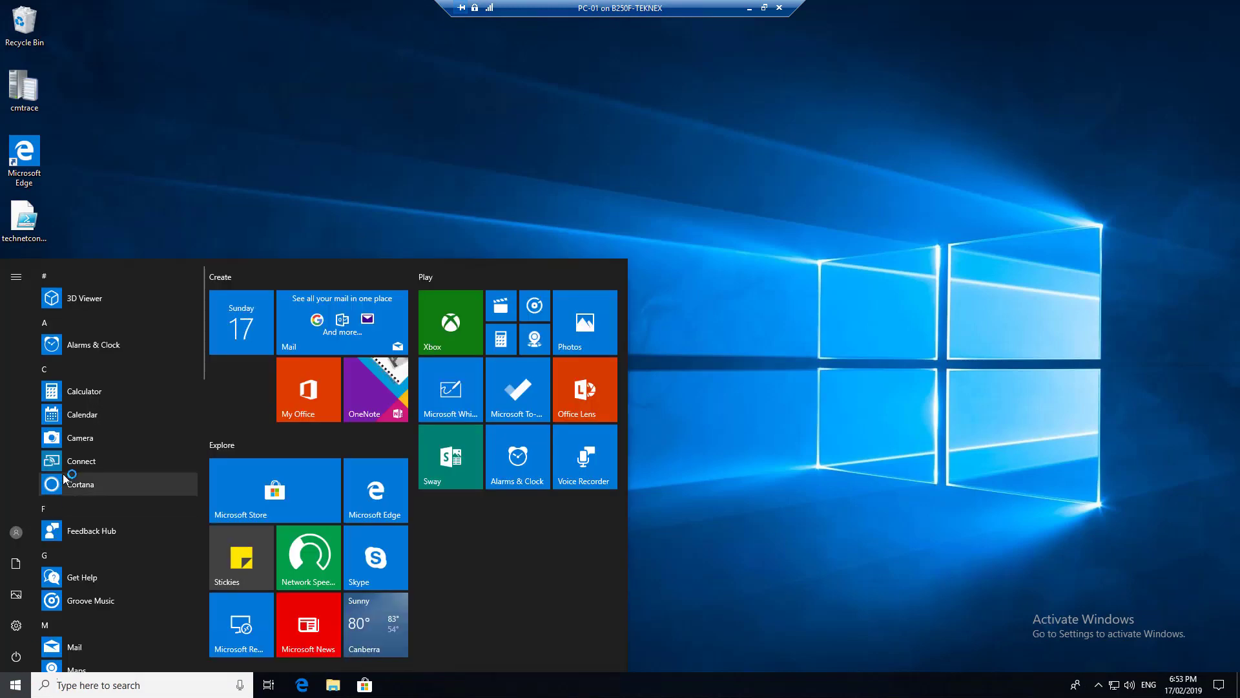
scroll(98, 419, down, 10)
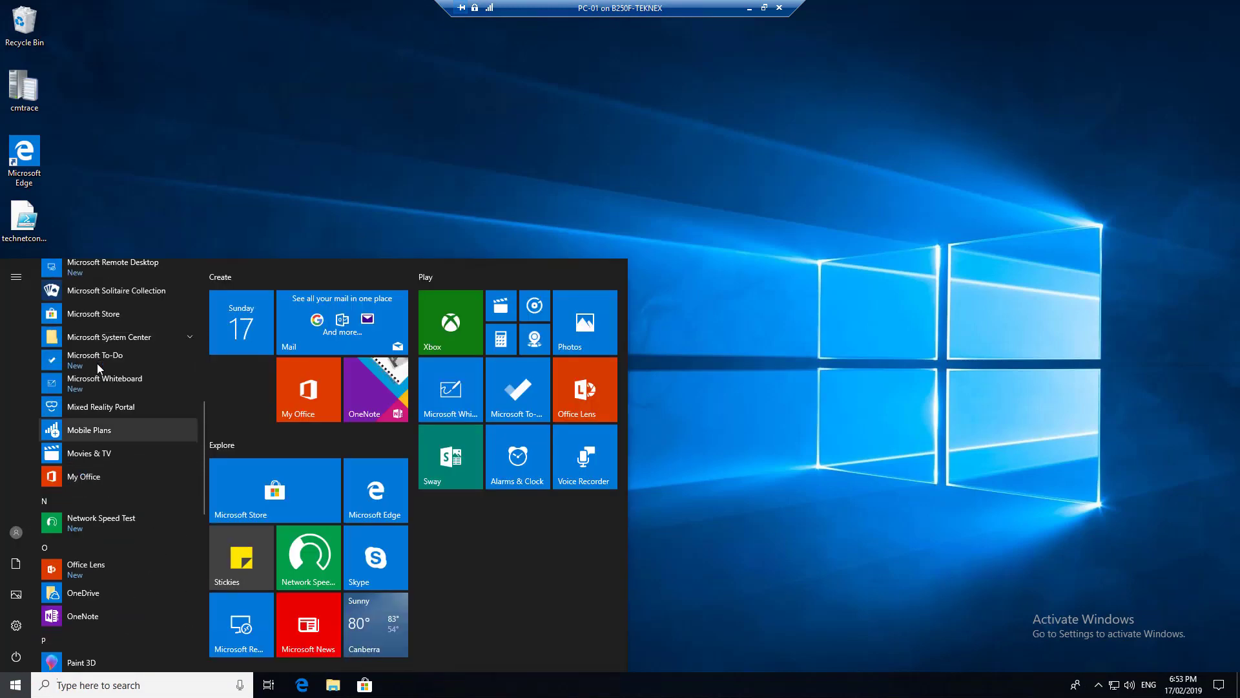
click(135, 339)
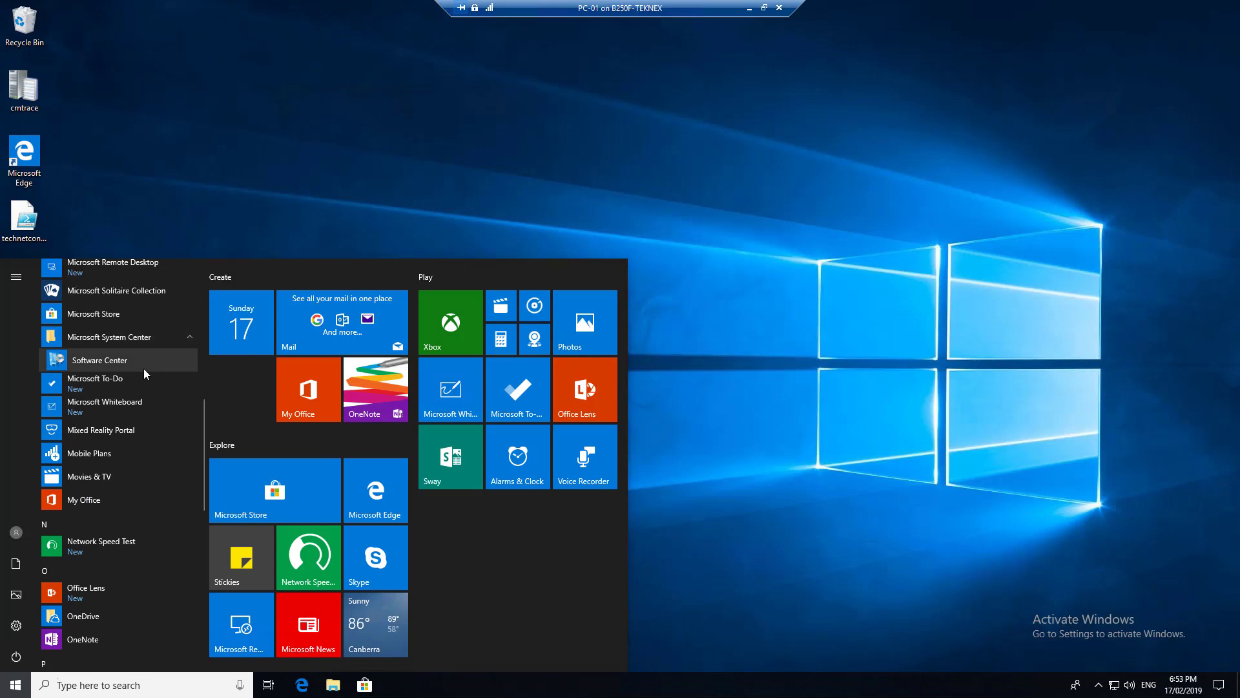
click(553, 221)
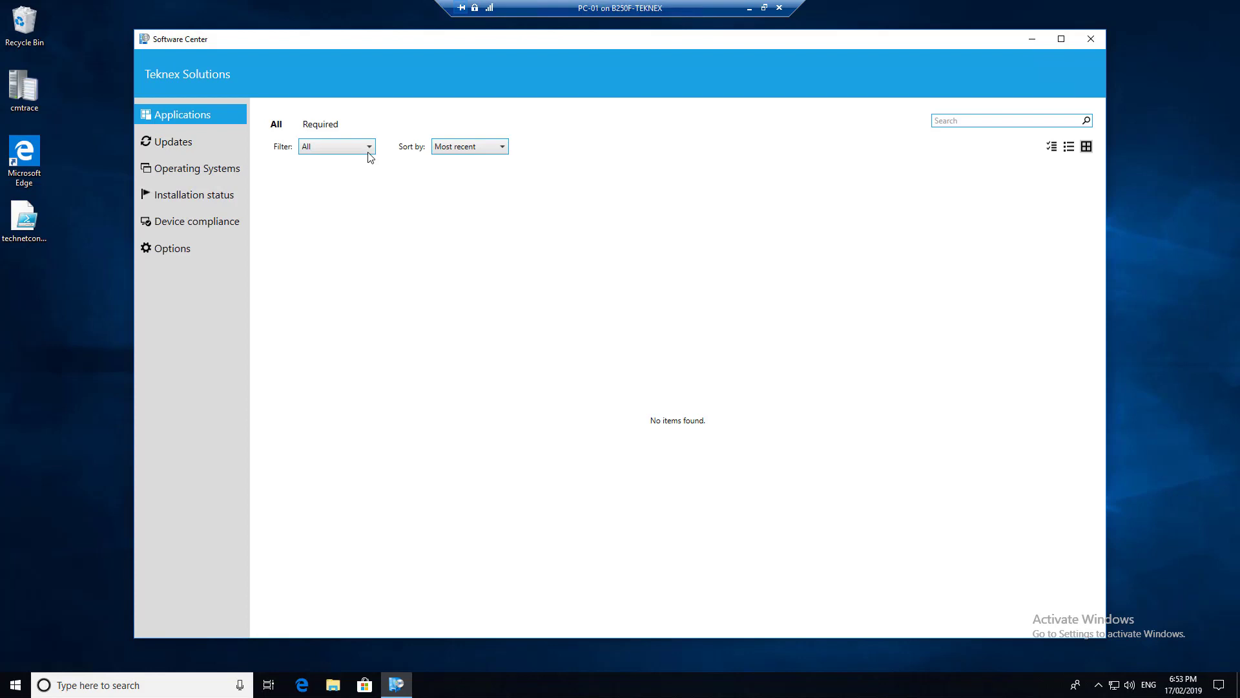
click(189, 147)
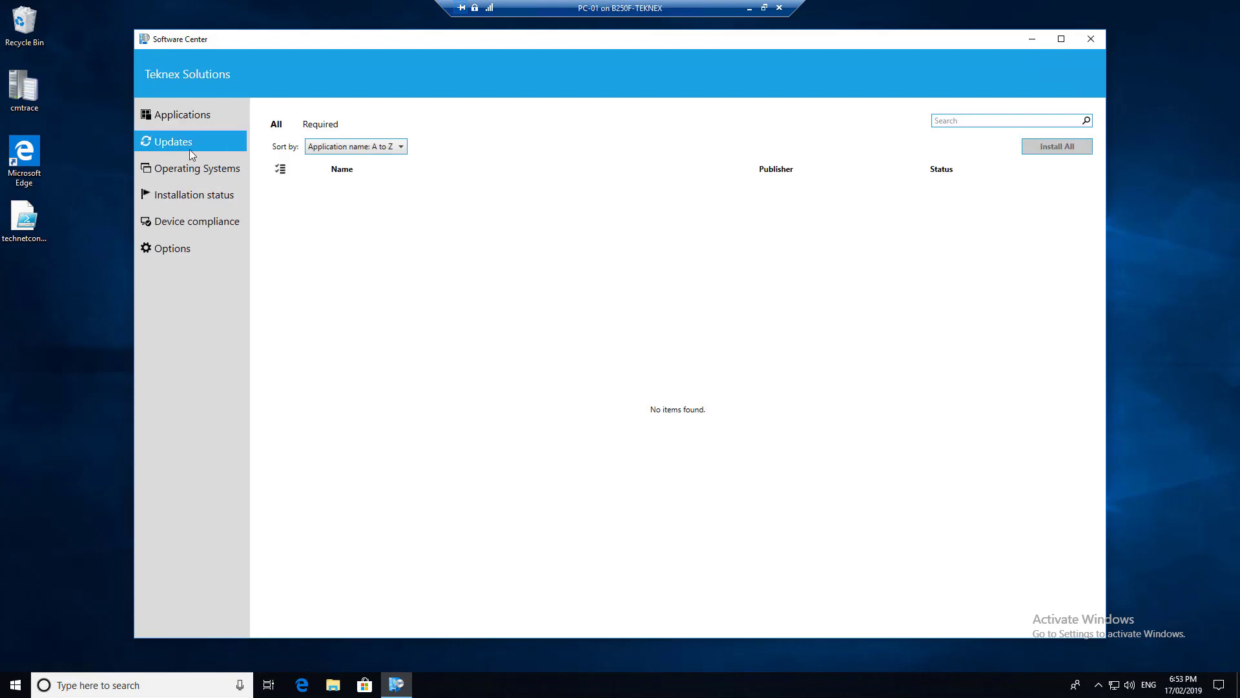
click(206, 117)
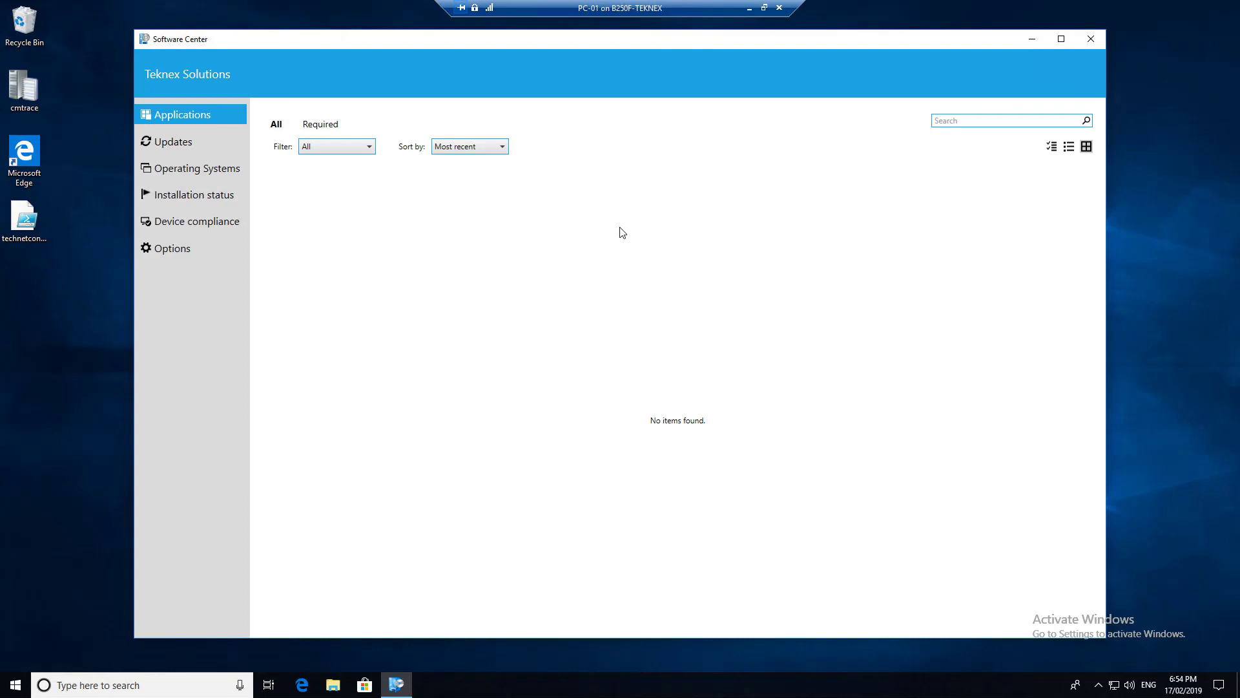
Open the Configuration Manager client properties by running "control smscfgrc"
key(super+r)
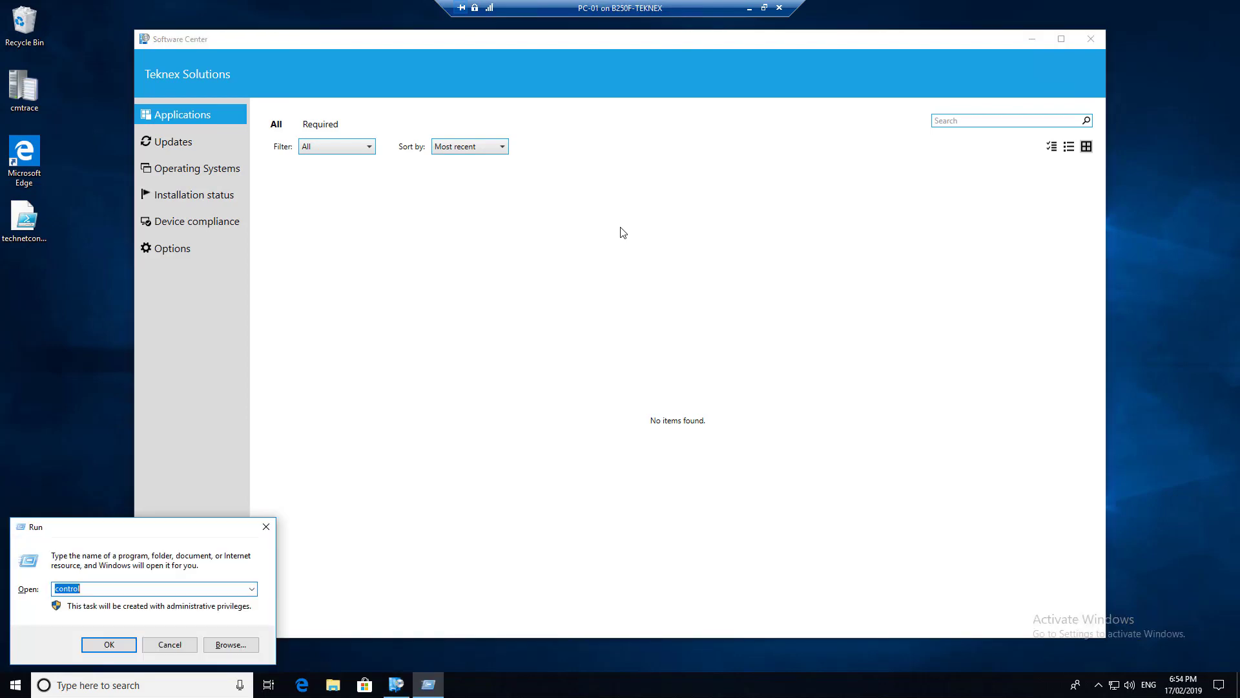
text(c)
key(Down)
key(Down)
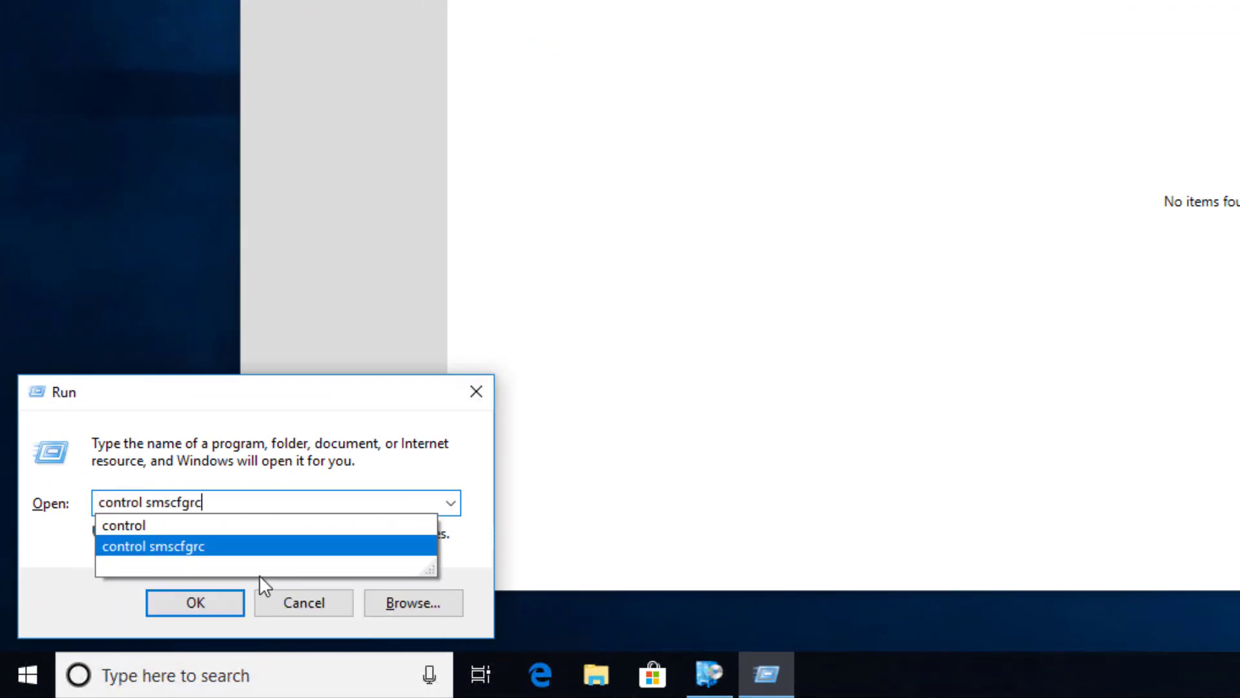
click(231, 555)
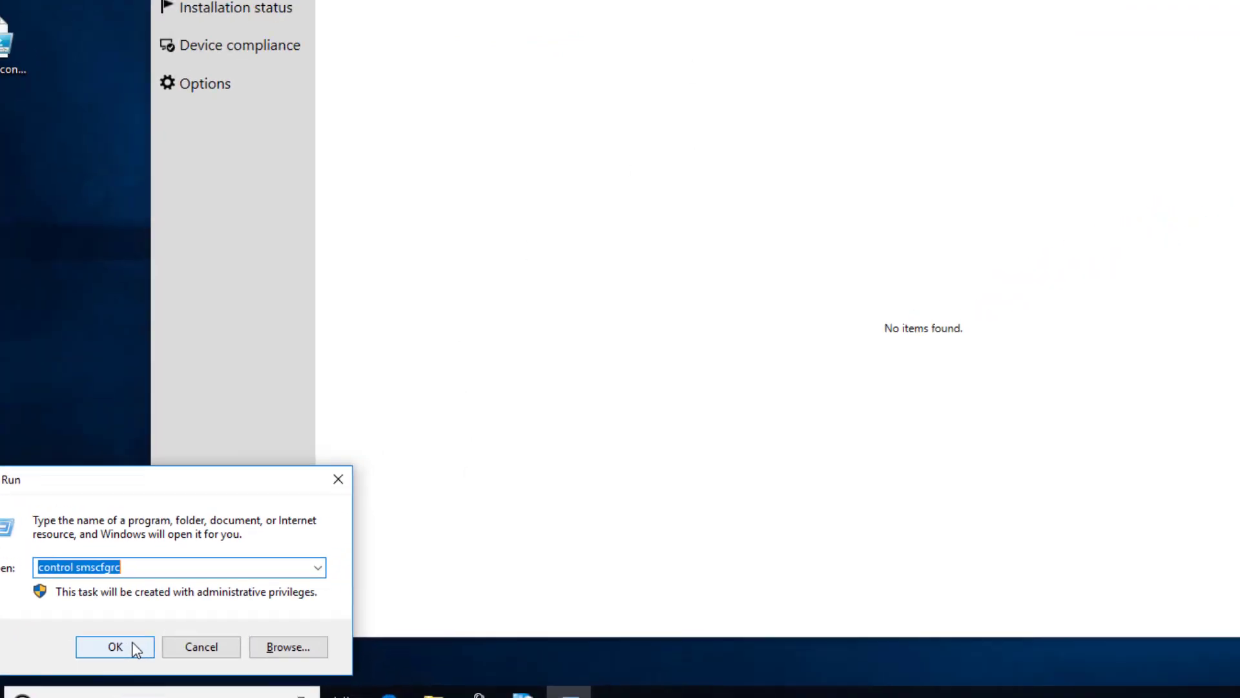
click(195, 602)
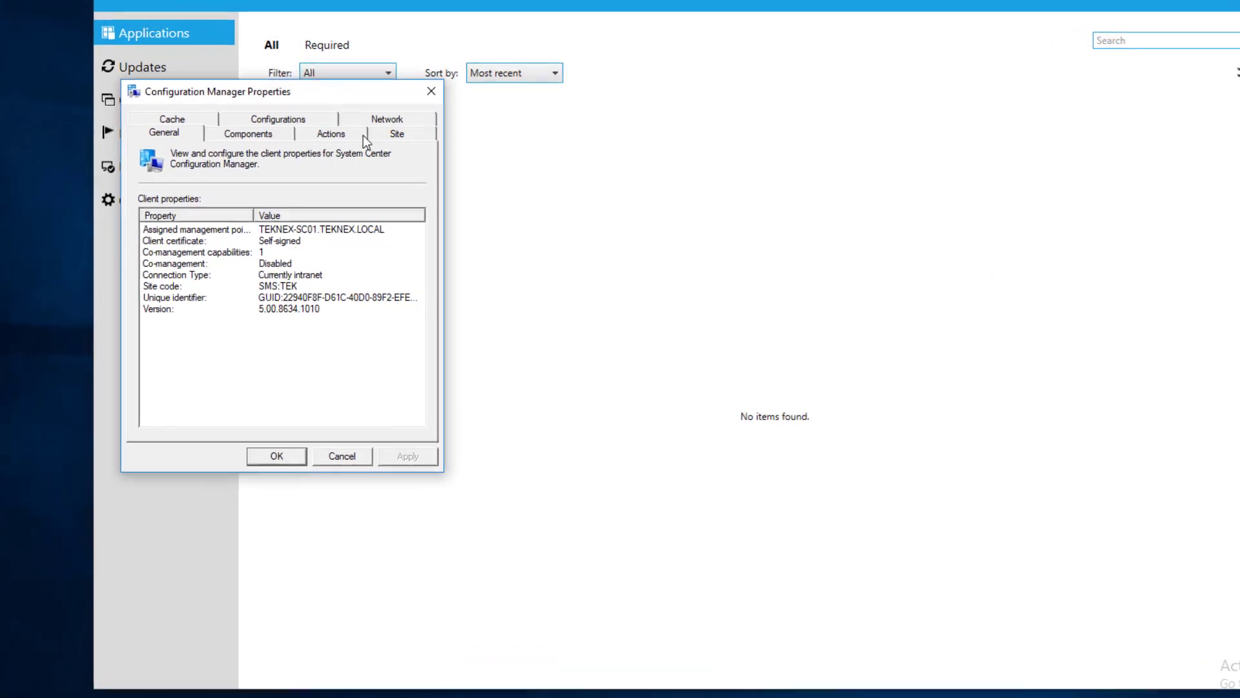
Run the Machine Policy Retrieval & Evaluation Cycle client action and acknowledge its notice
click(342, 134)
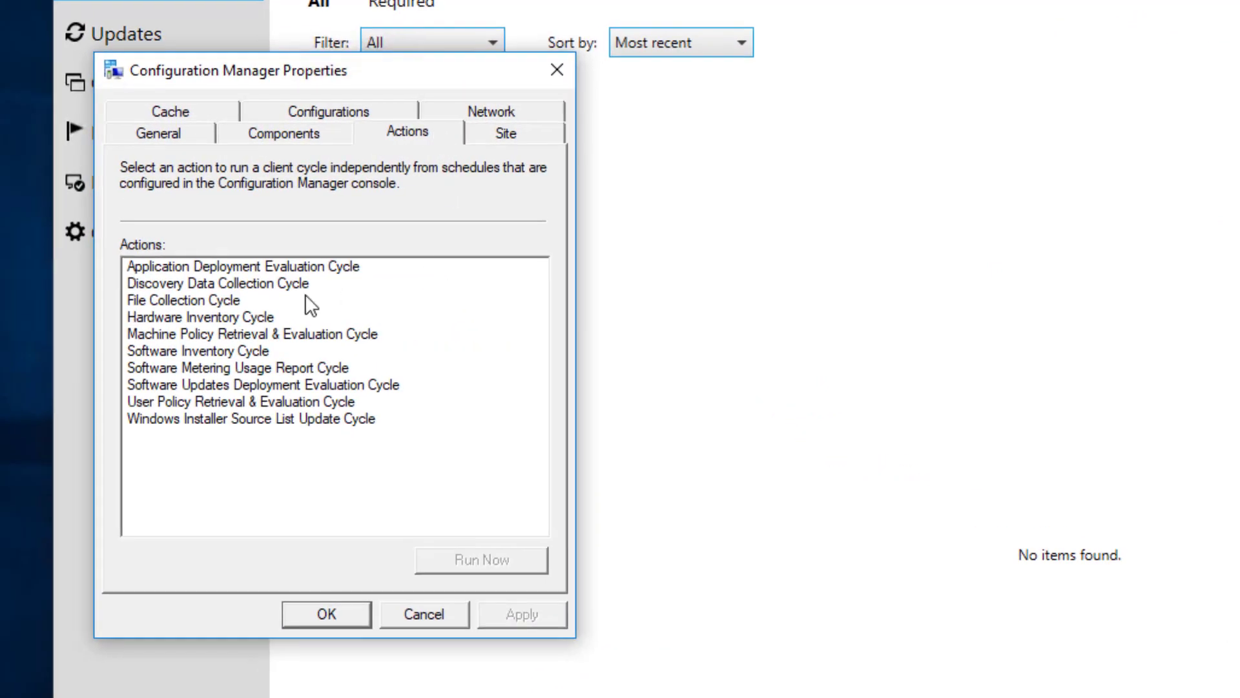
click(230, 336)
click(508, 561)
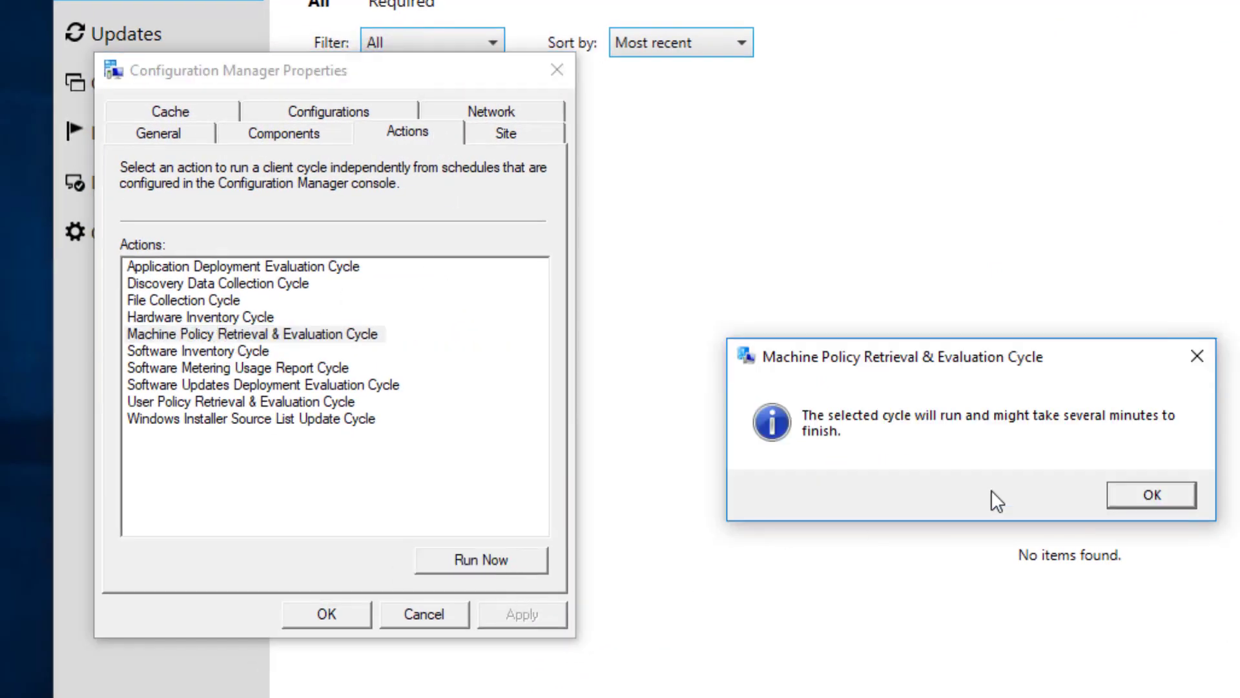
click(1132, 497)
Run the Application Deployment Evaluation Cycle client action, acknowledge its notice, and close the Configuration Manager properties
click(259, 317)
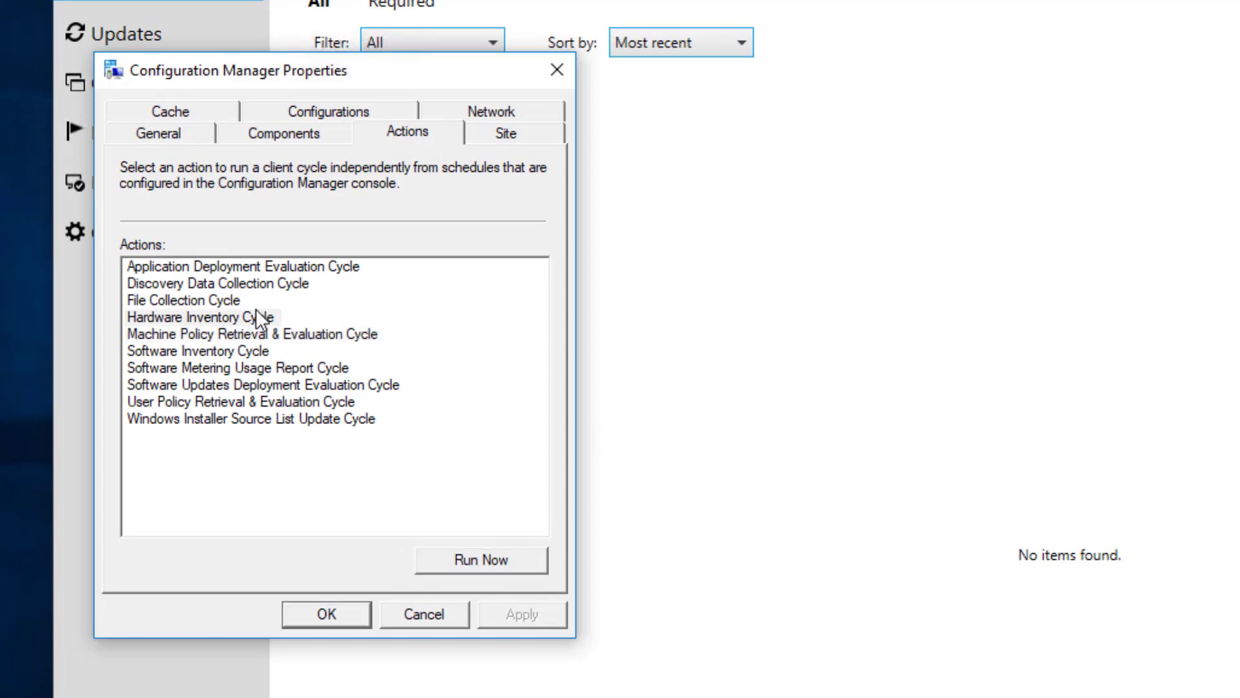
click(272, 265)
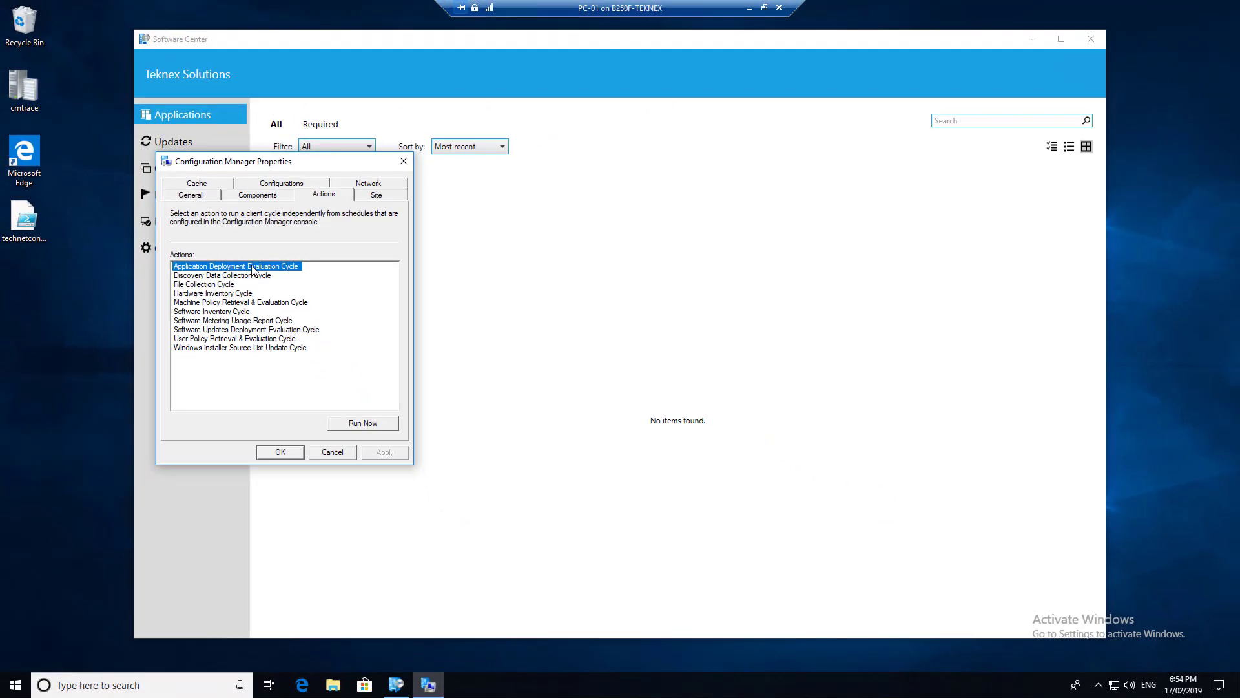
click(349, 422)
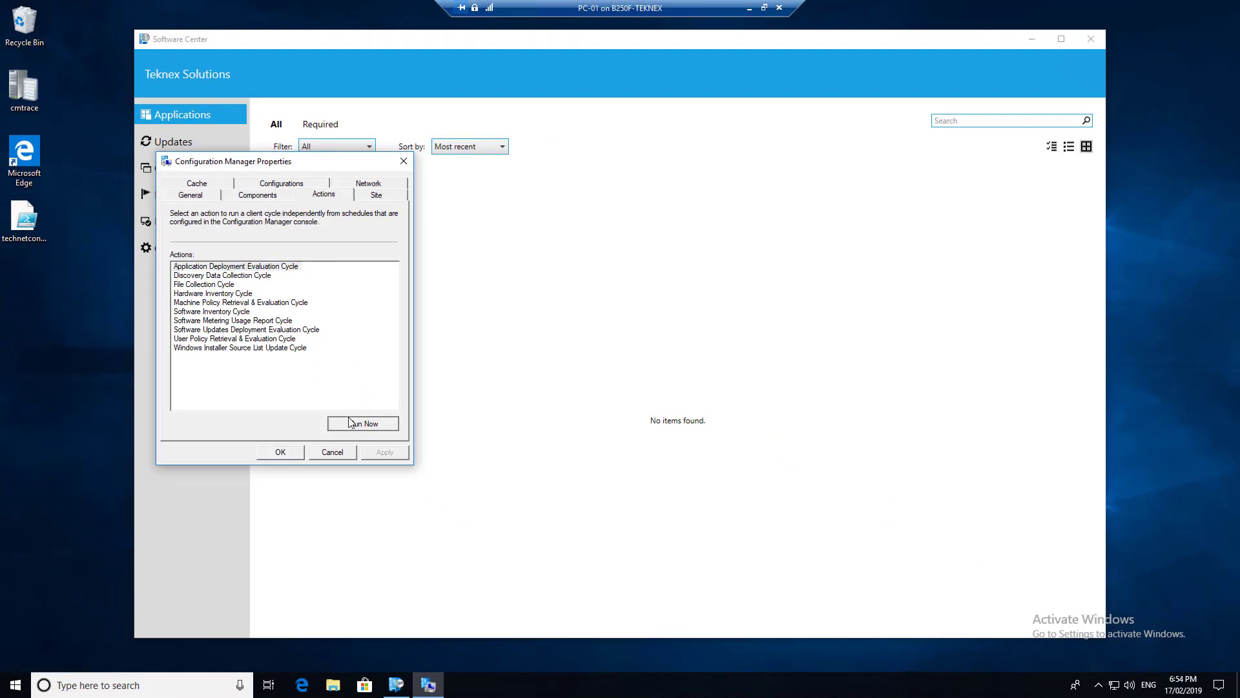
click(717, 389)
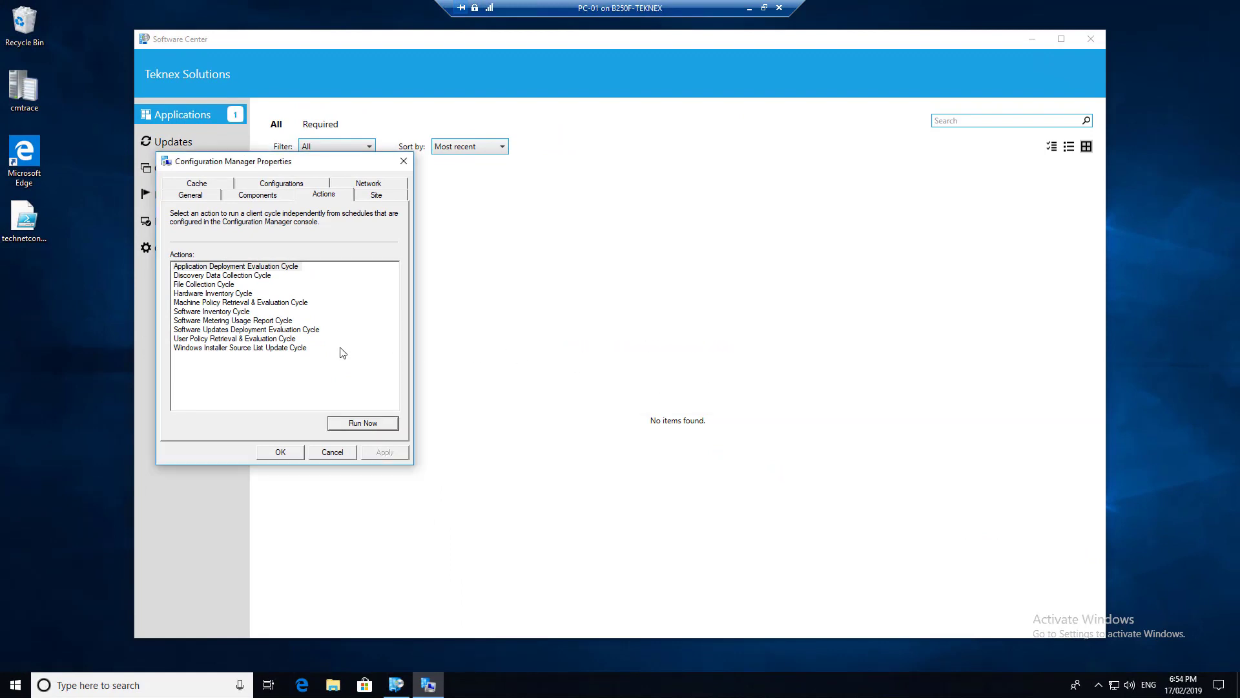
click(292, 454)
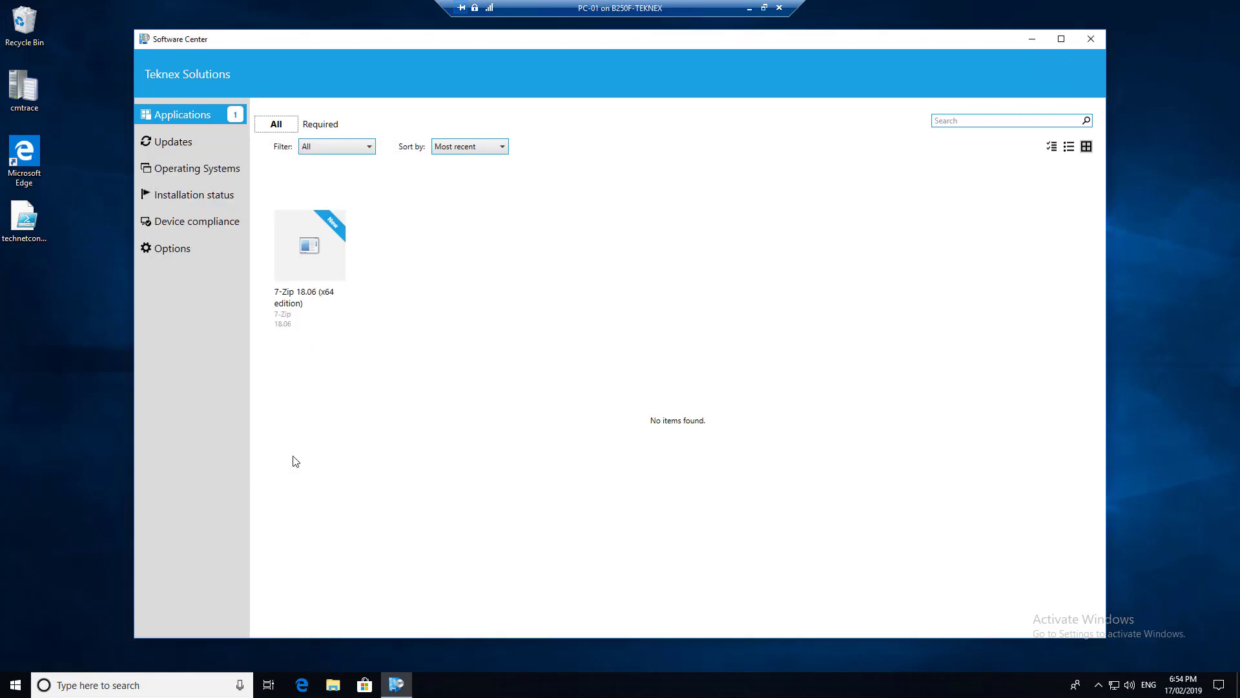
Open the 7-Zip 18.06 (x64 edition) details in Software Center and browse to C:\Windows\CCM\Logs in File Explorer
click(340, 294)
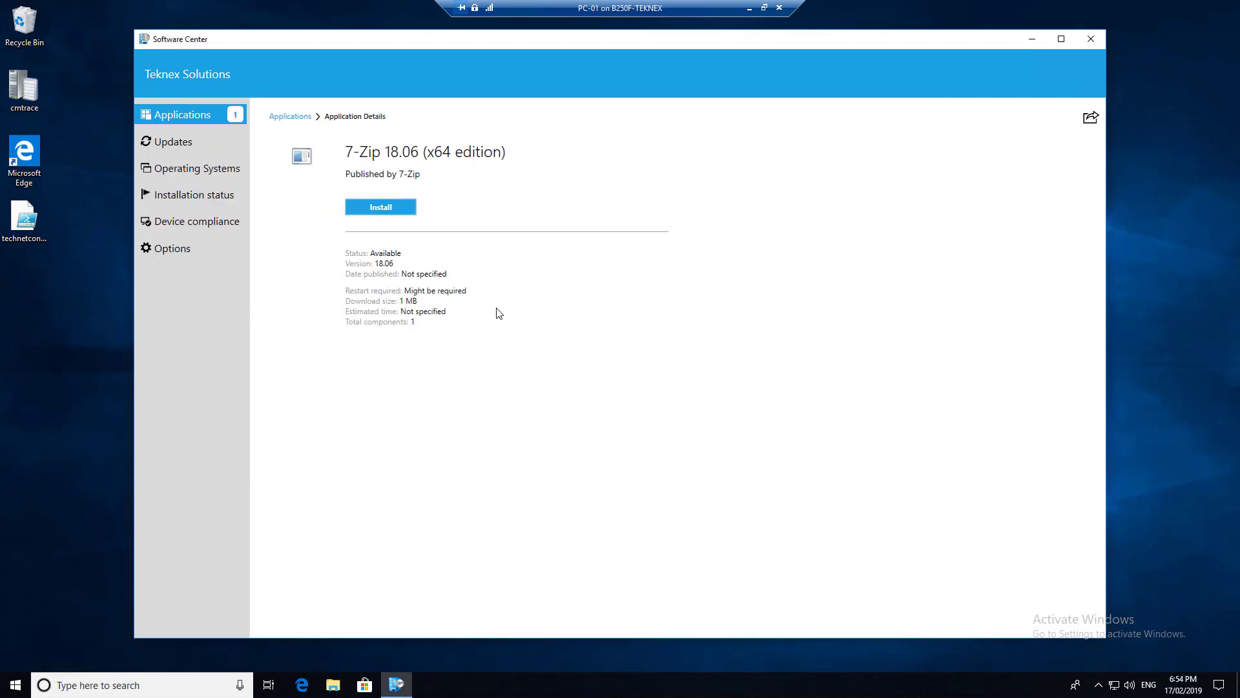
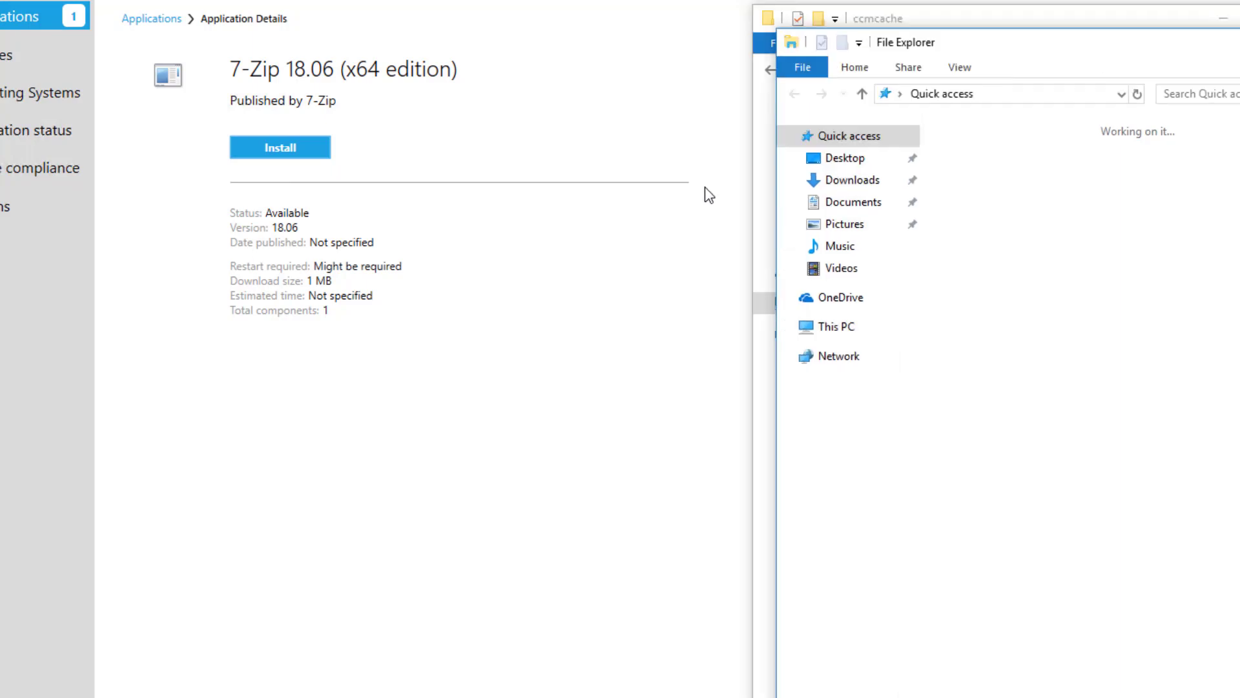
click(839, 331)
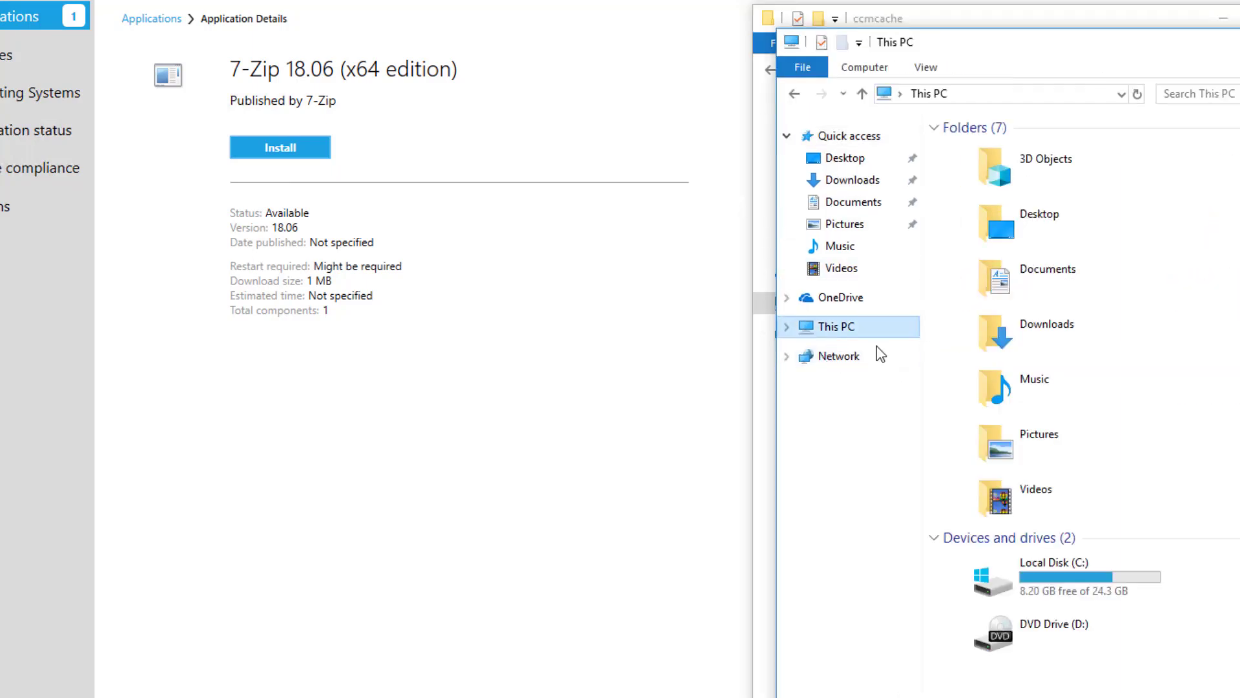
double_click(1055, 575)
double_click(1003, 246)
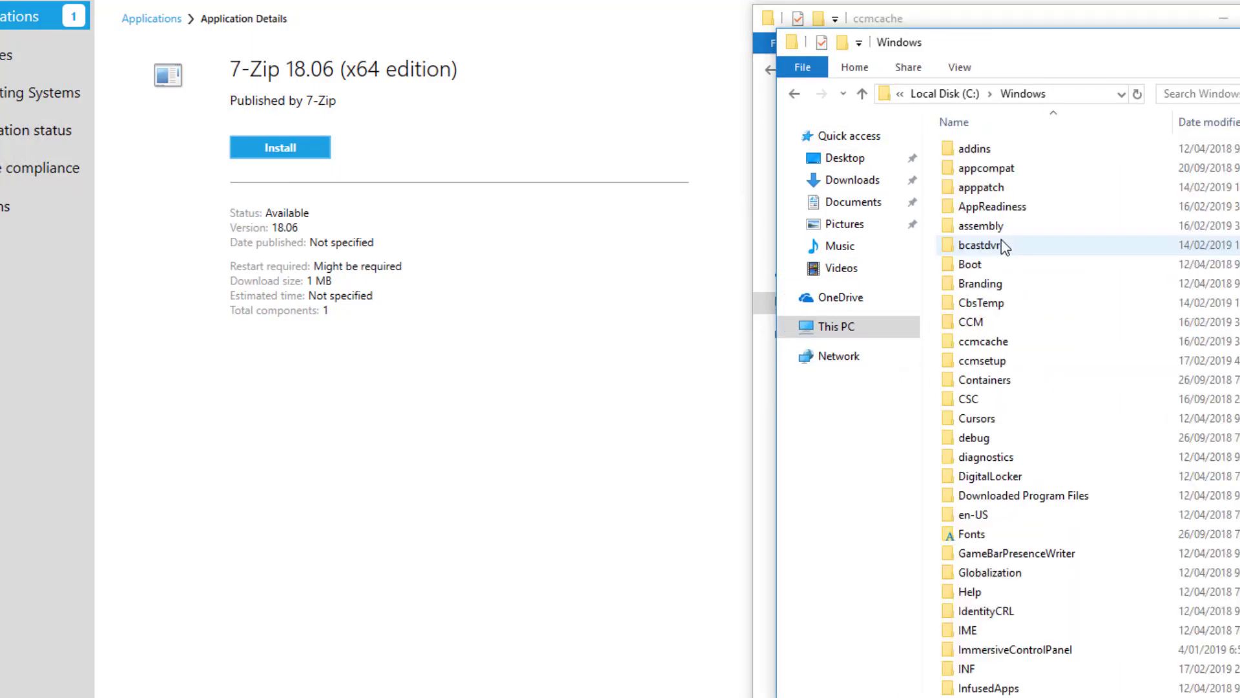
double_click(1012, 323)
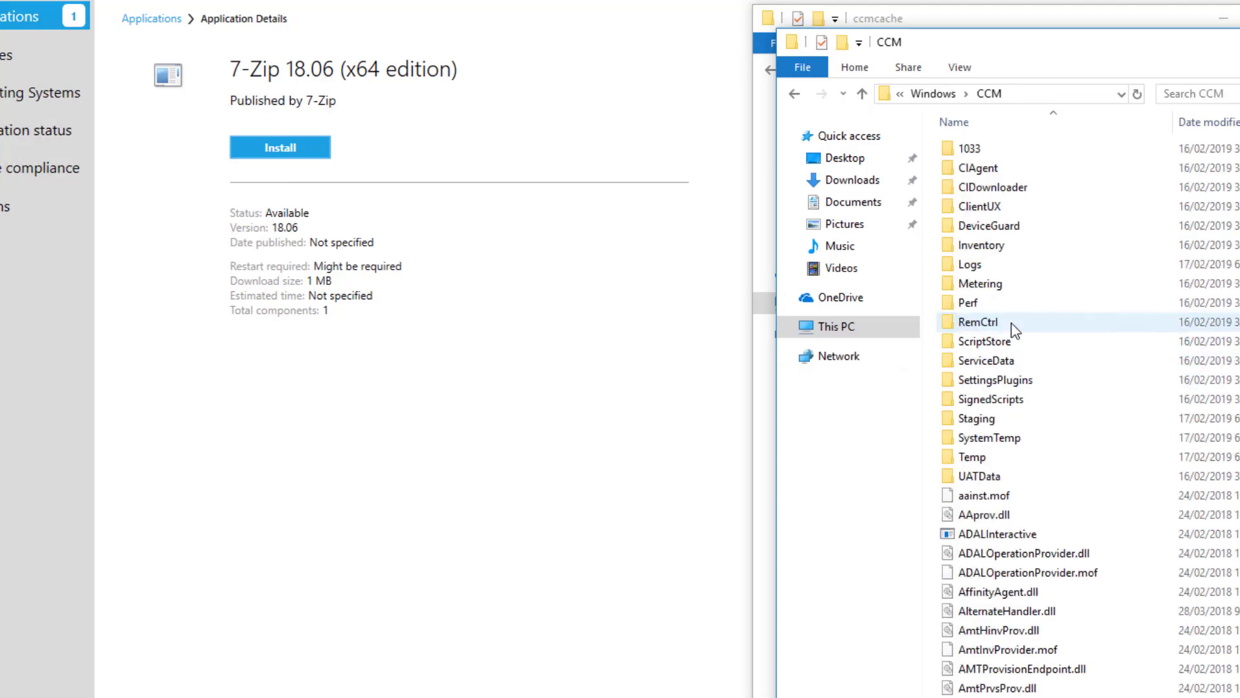
double_click(1005, 265)
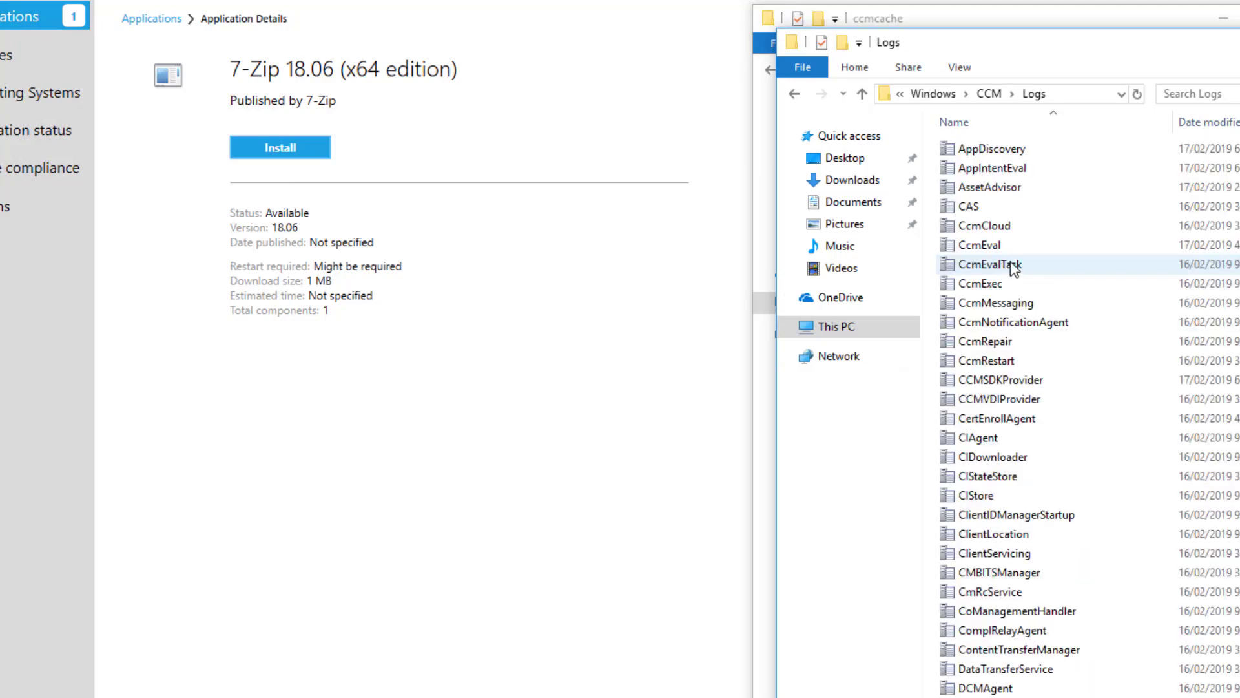
Refresh the client Logs folder and look through it for the AppEnforce log
click(1028, 323)
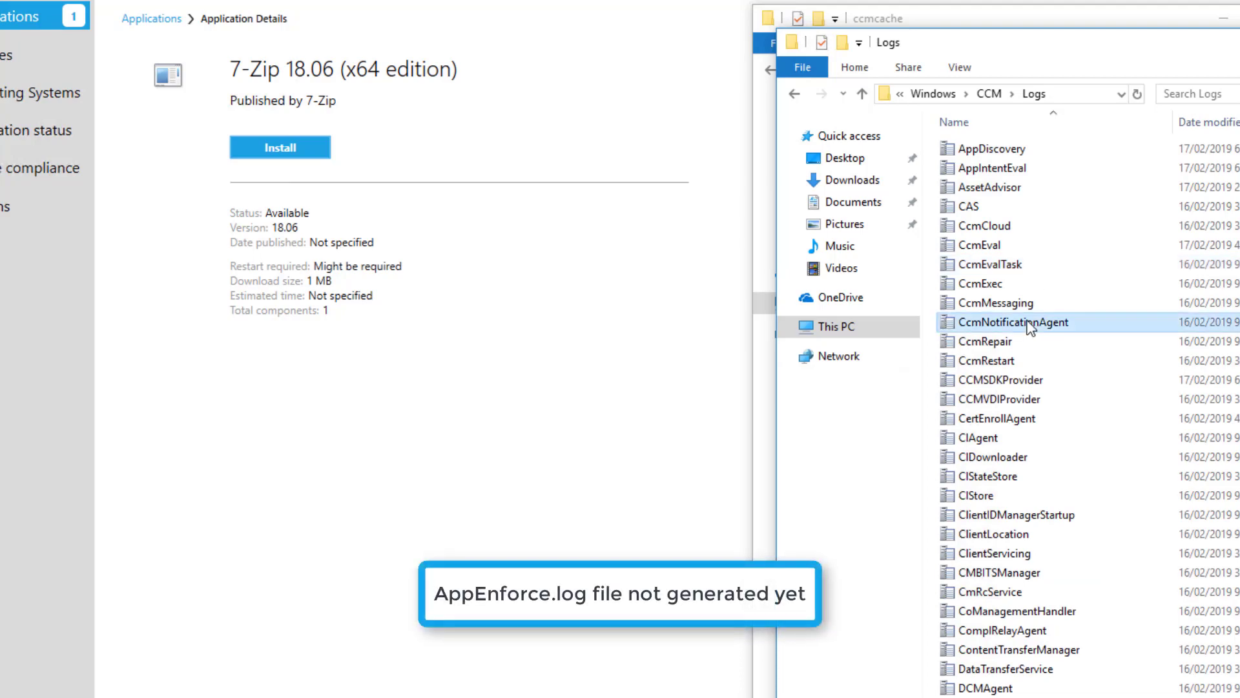
key(F5)
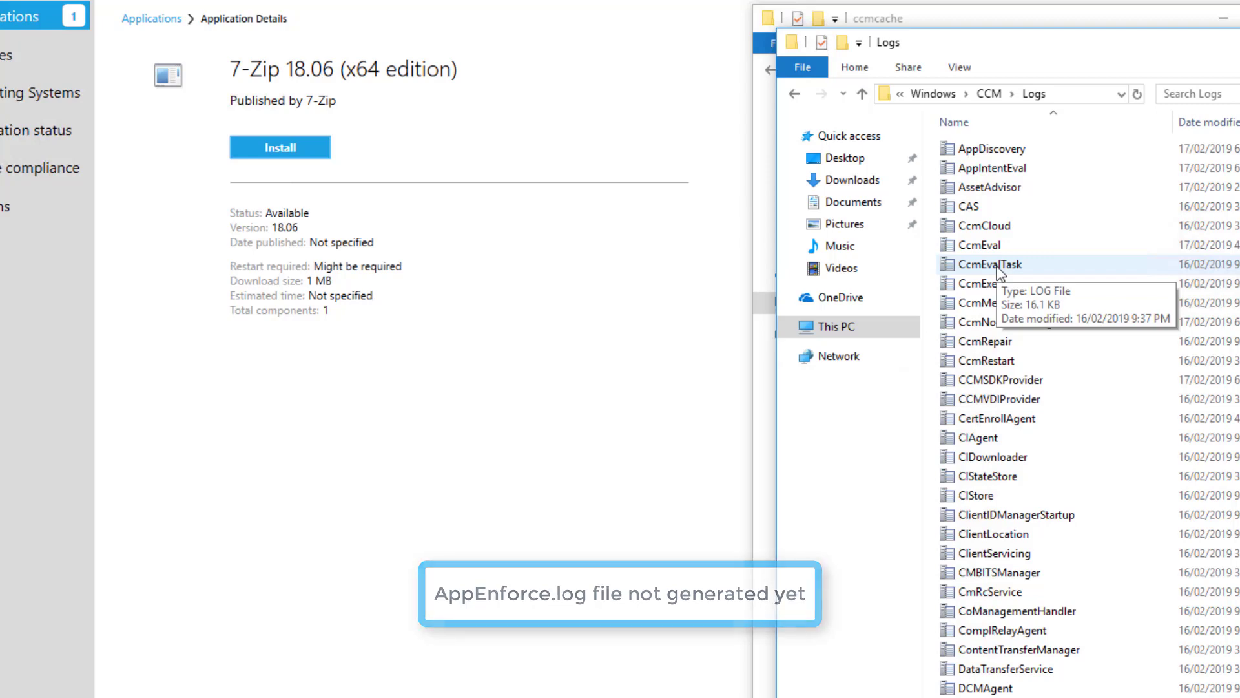
scroll(1000, 270, down, 4)
scroll(1001, 270, up, 4)
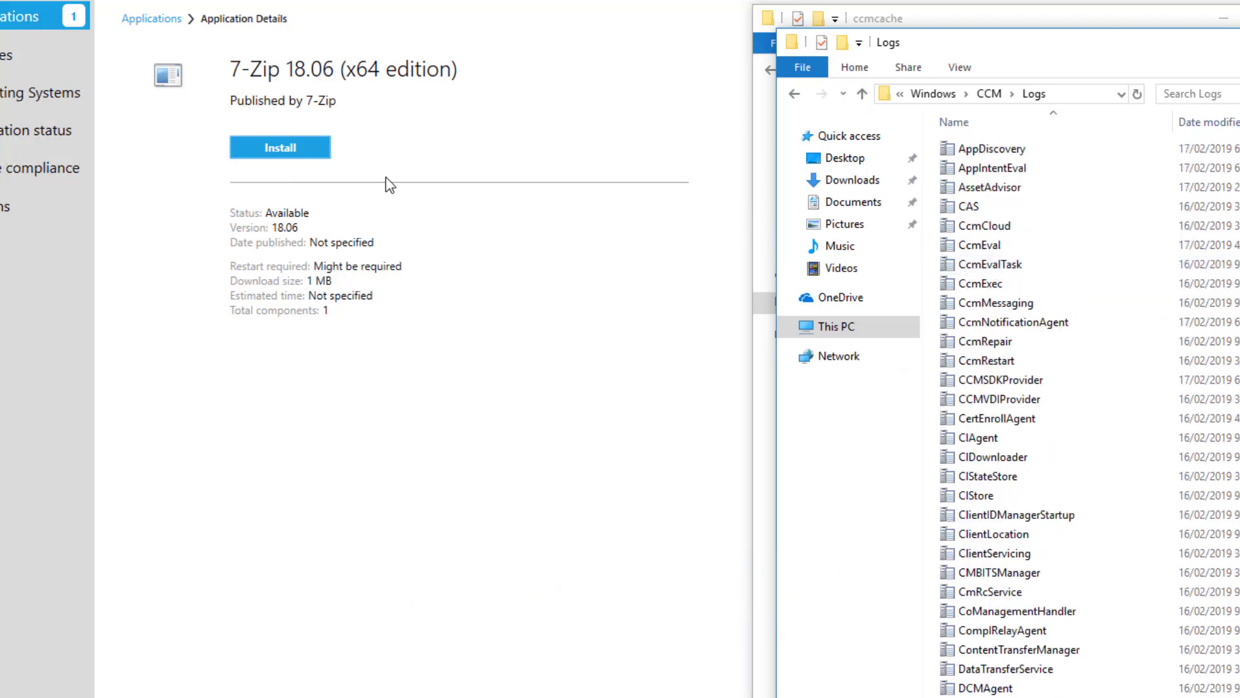
Install 7-Zip 18.06 (x64 edition) from Software Center and check the ccmcache and Logs folders for new content
click(322, 150)
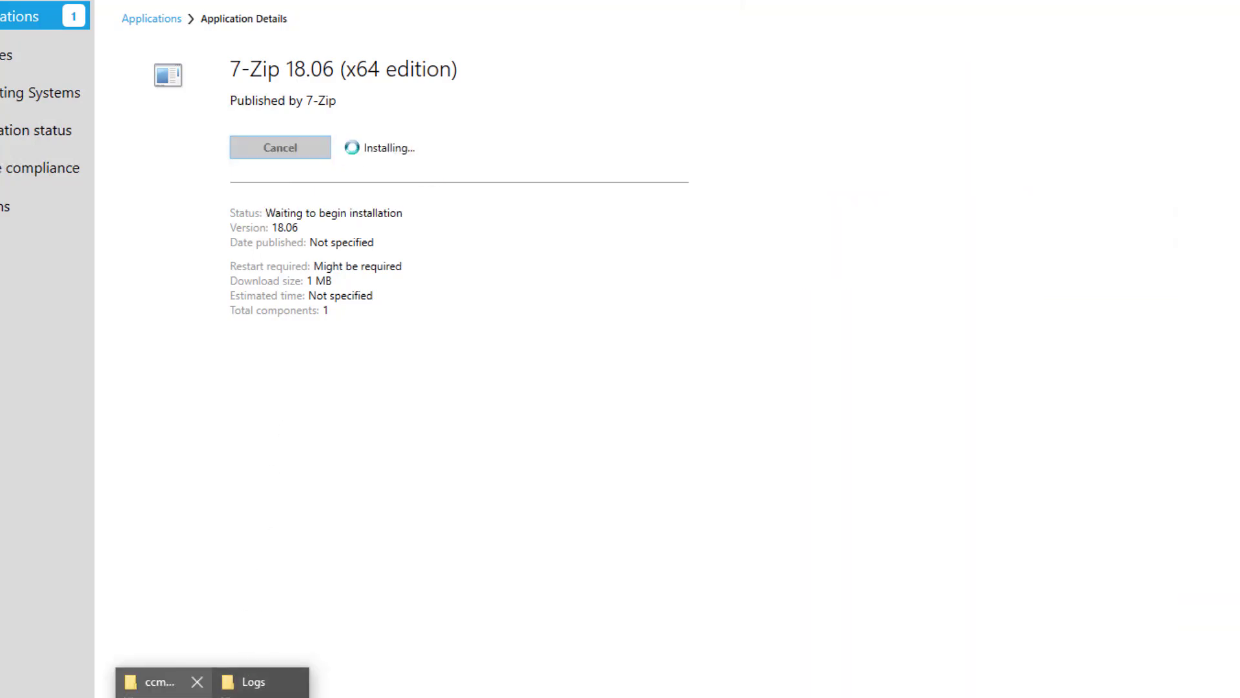
click(167, 682)
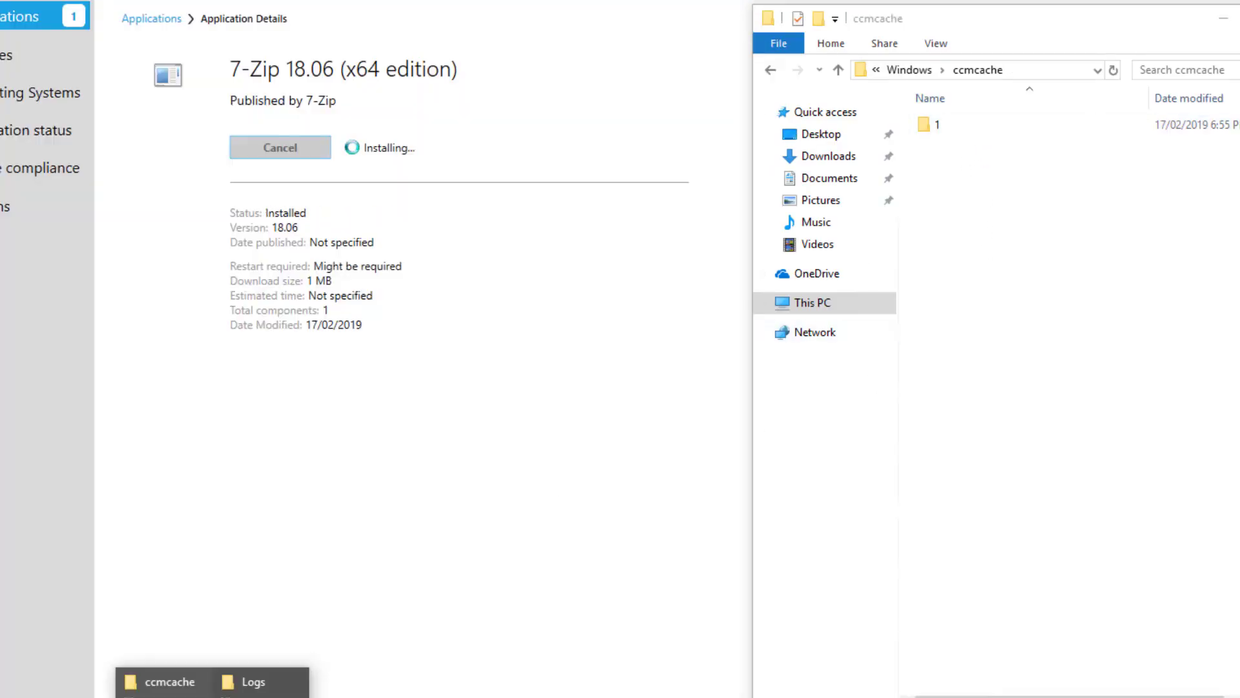
click(249, 679)
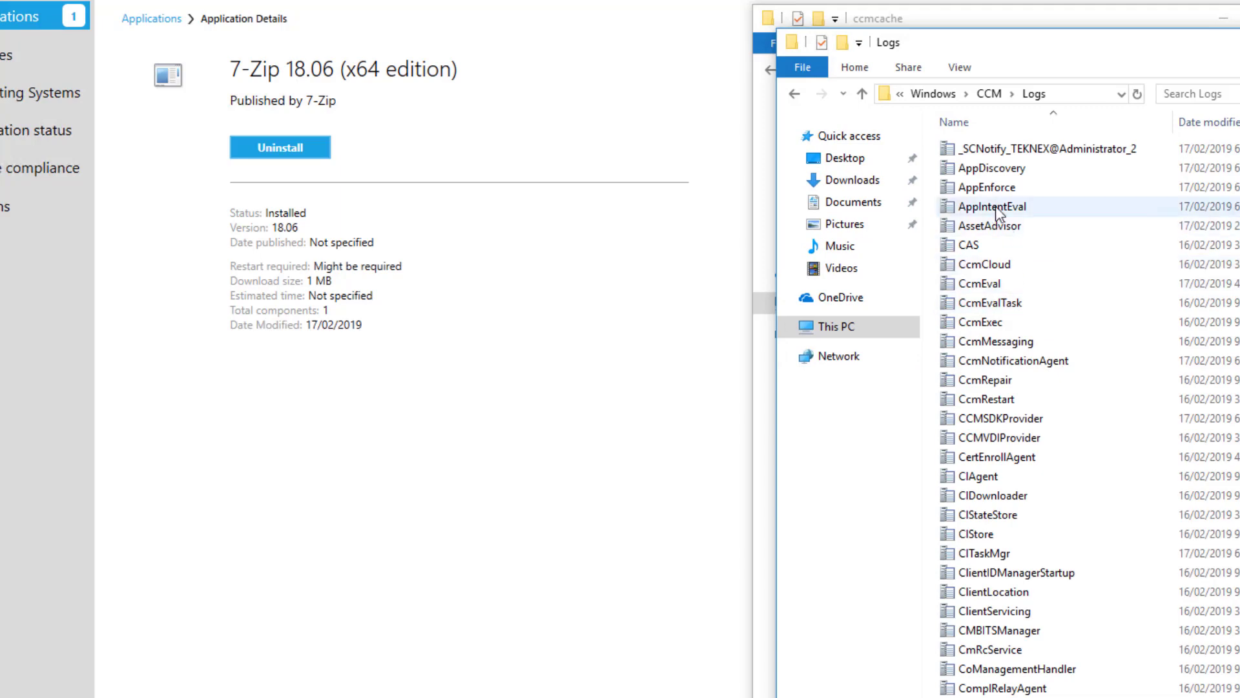
Open the AppEnforce log, adjust its column widths to review the 7-Zip installation entries, and close the log viewer
click(1040, 191)
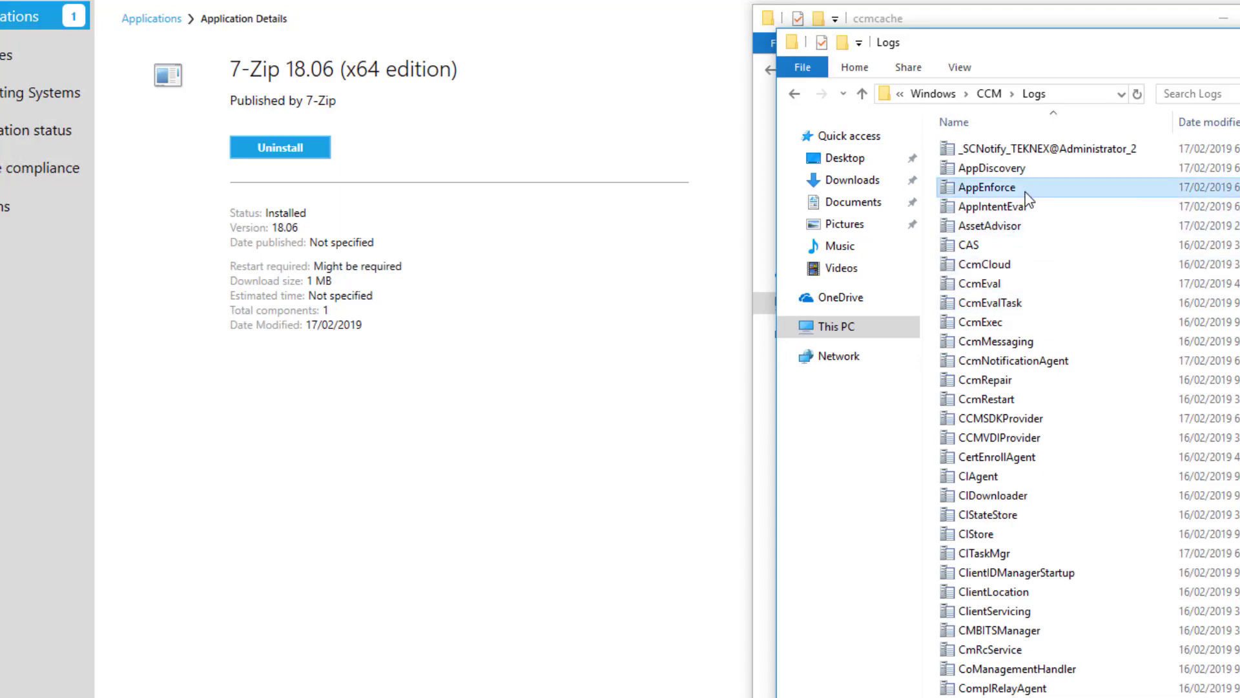
double_click(1025, 189)
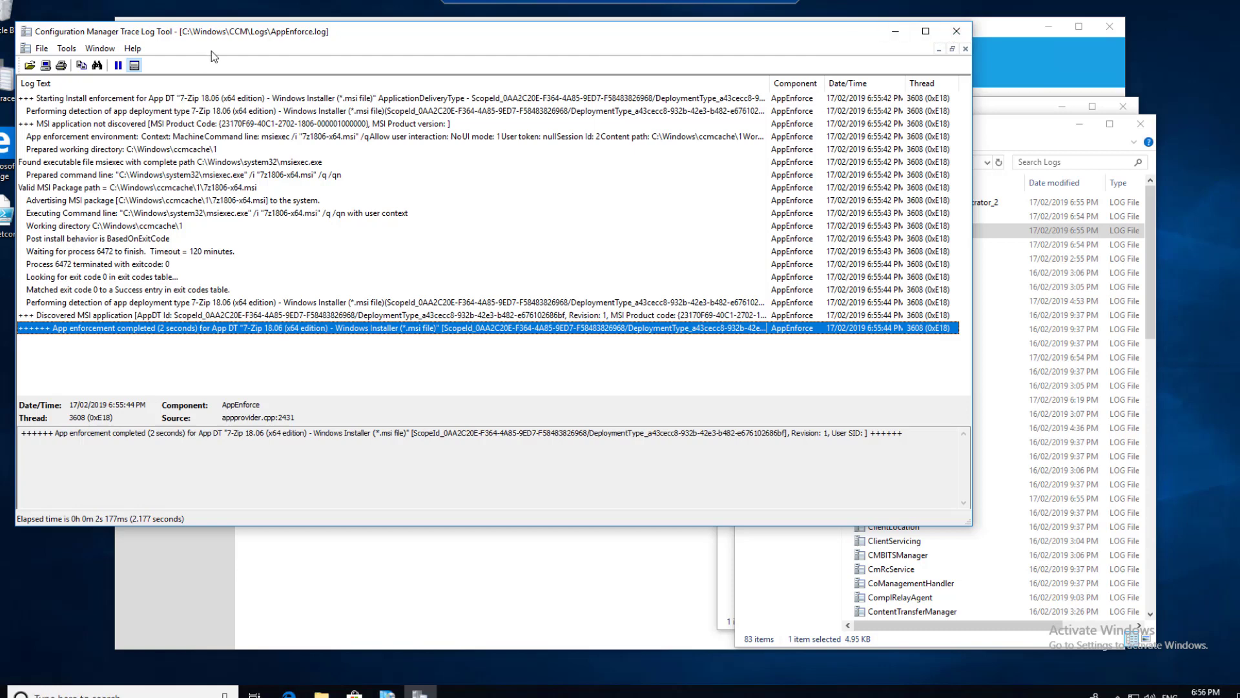
drag(766, 94, 595, 92)
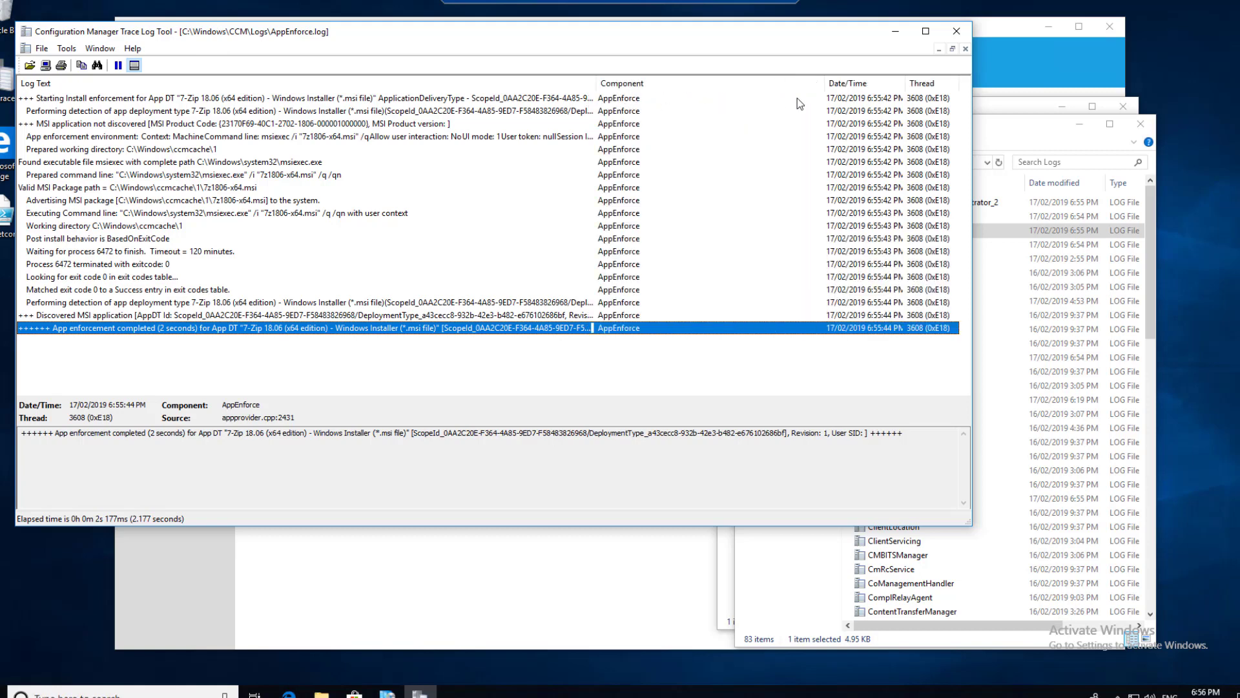
drag(824, 87, 724, 89)
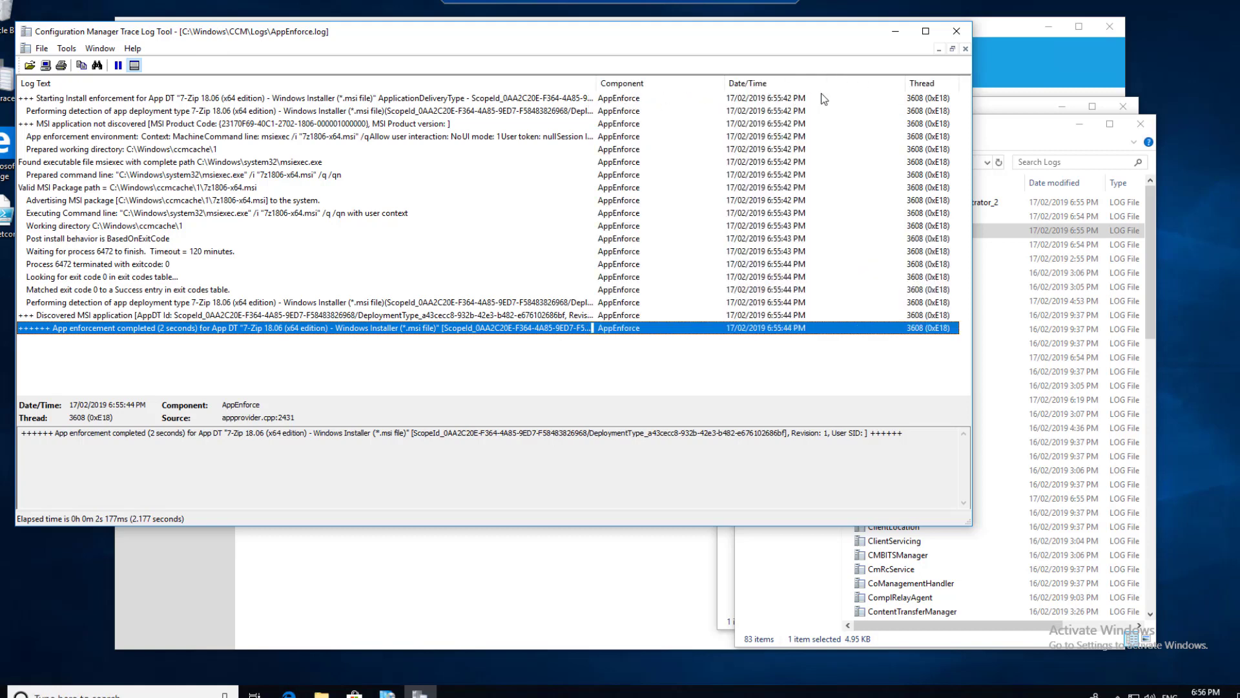
click(959, 31)
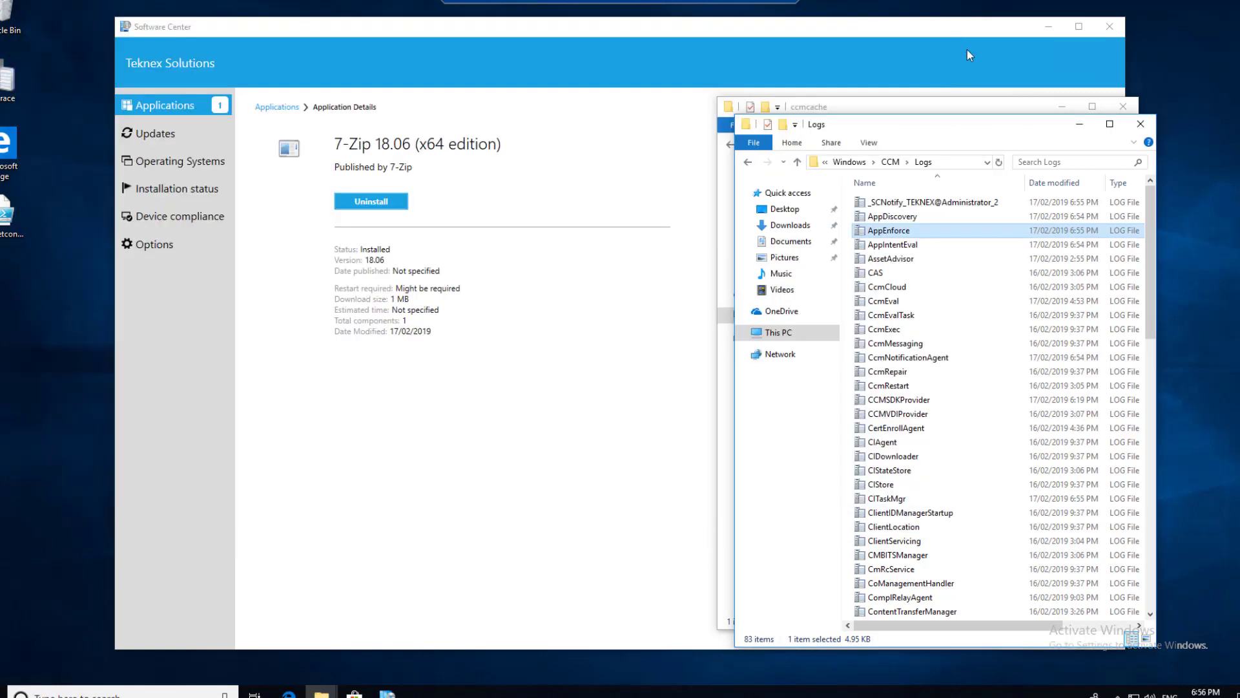
Close the Logs folder and open folder 1 in ccmcache to check for the downloaded 7z1806-x64 installer
click(1140, 124)
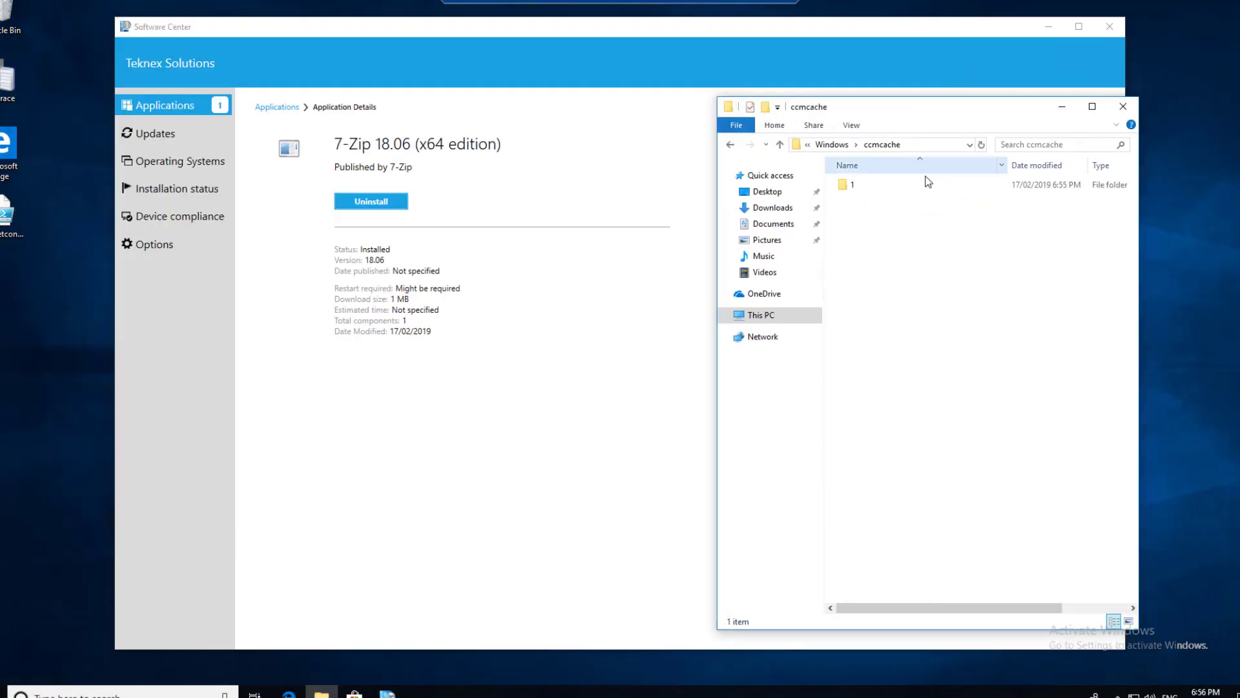
double_click(900, 182)
click(902, 183)
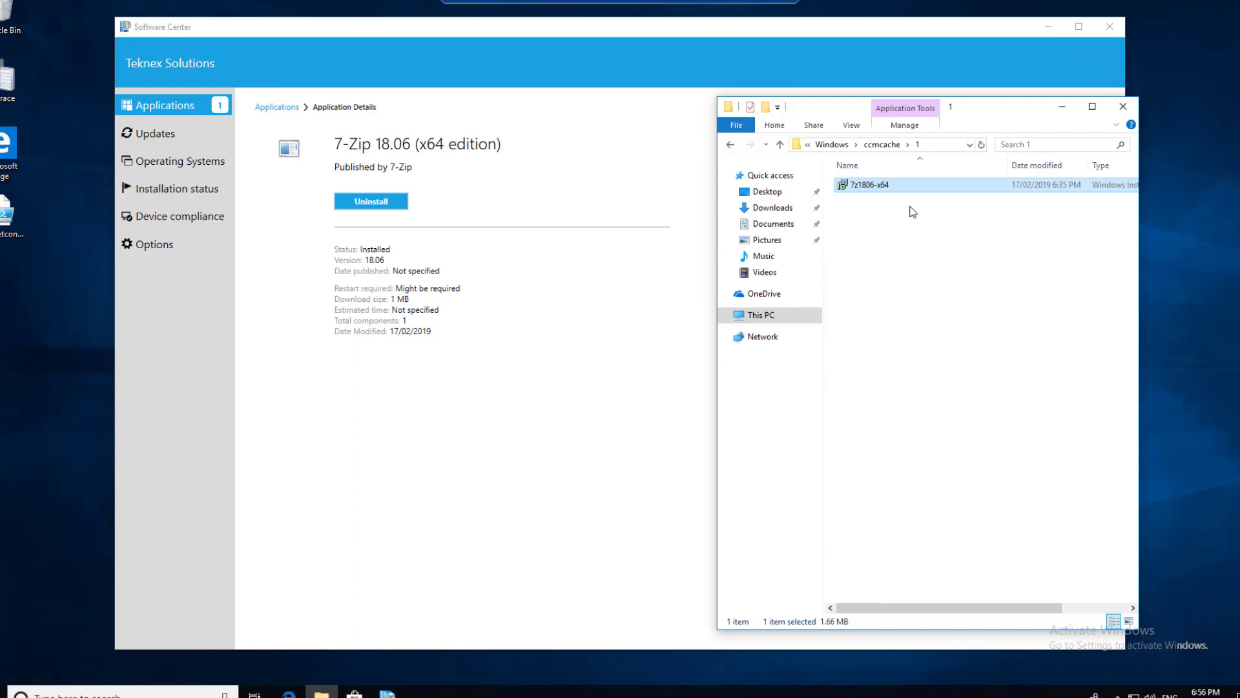
click(850, 229)
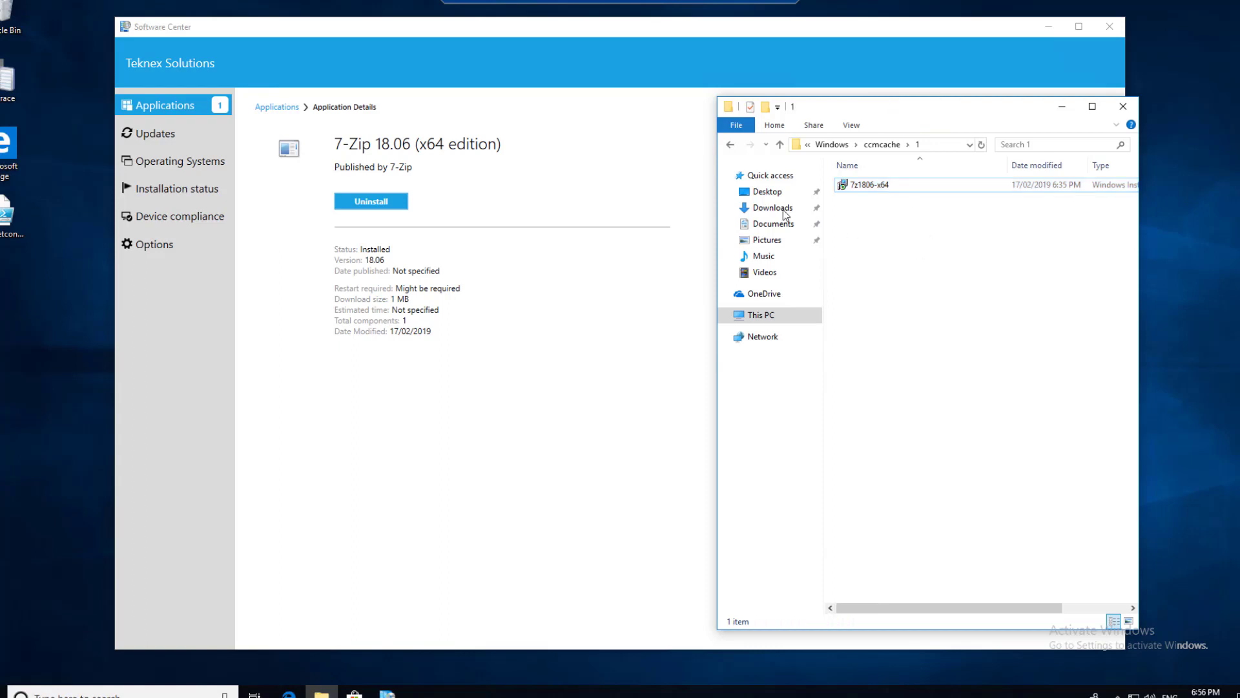
Return to Software Center and check the recently added programs on PC-01 for 7-Zip File Manager
click(362, 446)
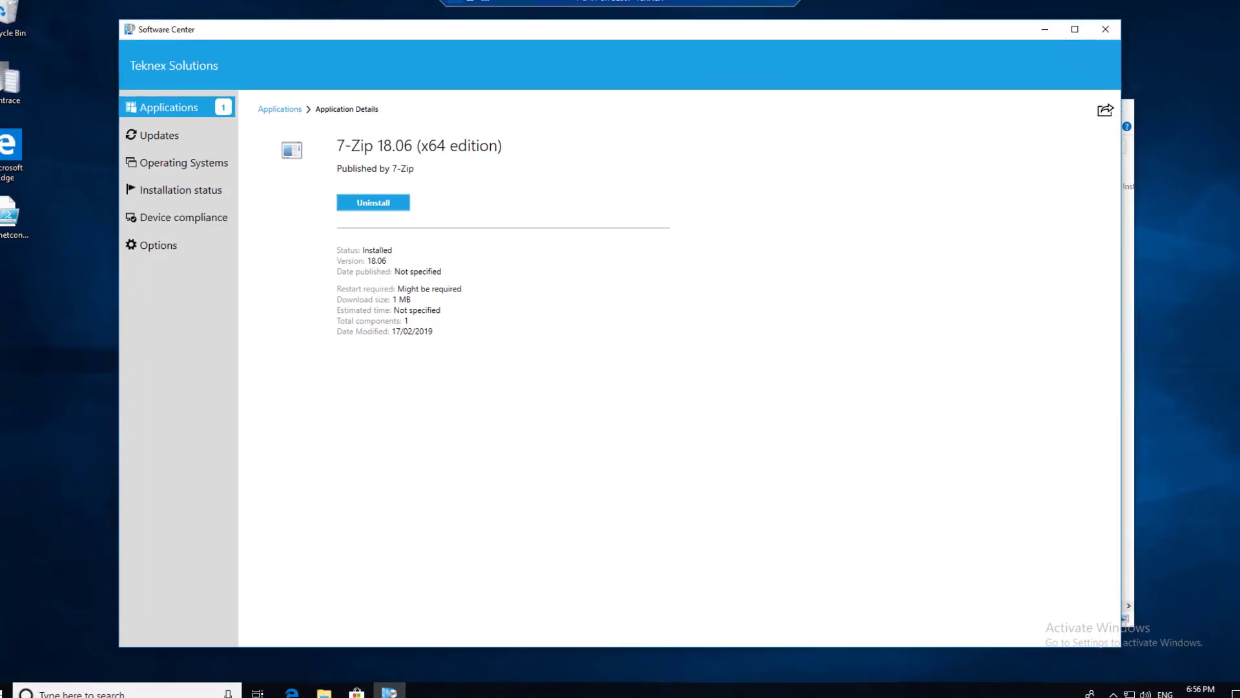
click(20, 686)
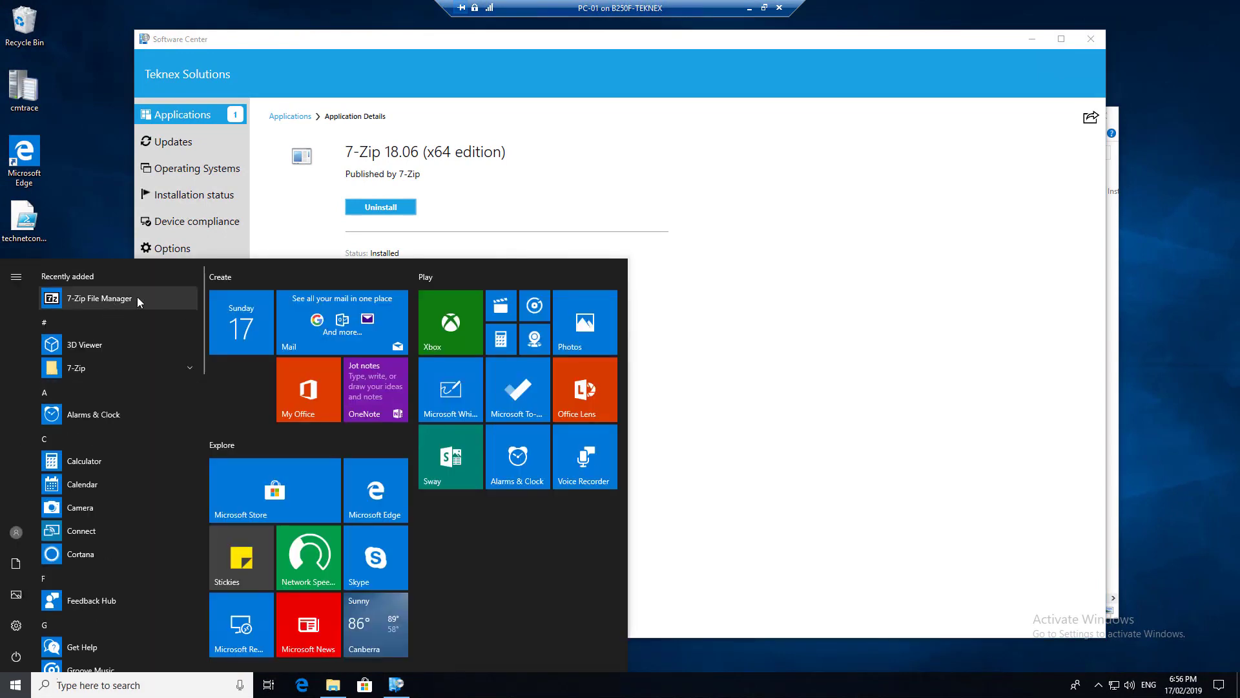
click(885, 298)
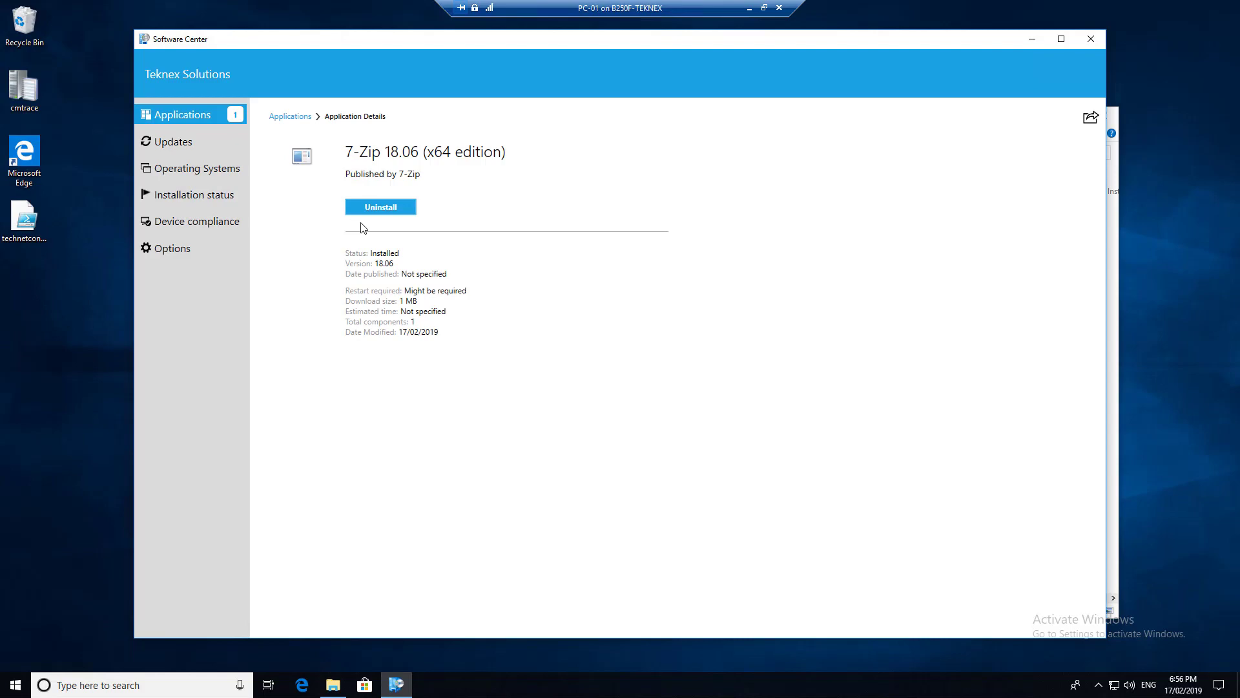
Switch to the TEKNEX-SC01 virtual machine and select the 7-Zip 18.06 application in the Configuration Manager Software Library
click(750, 9)
mouse_move(459, 684)
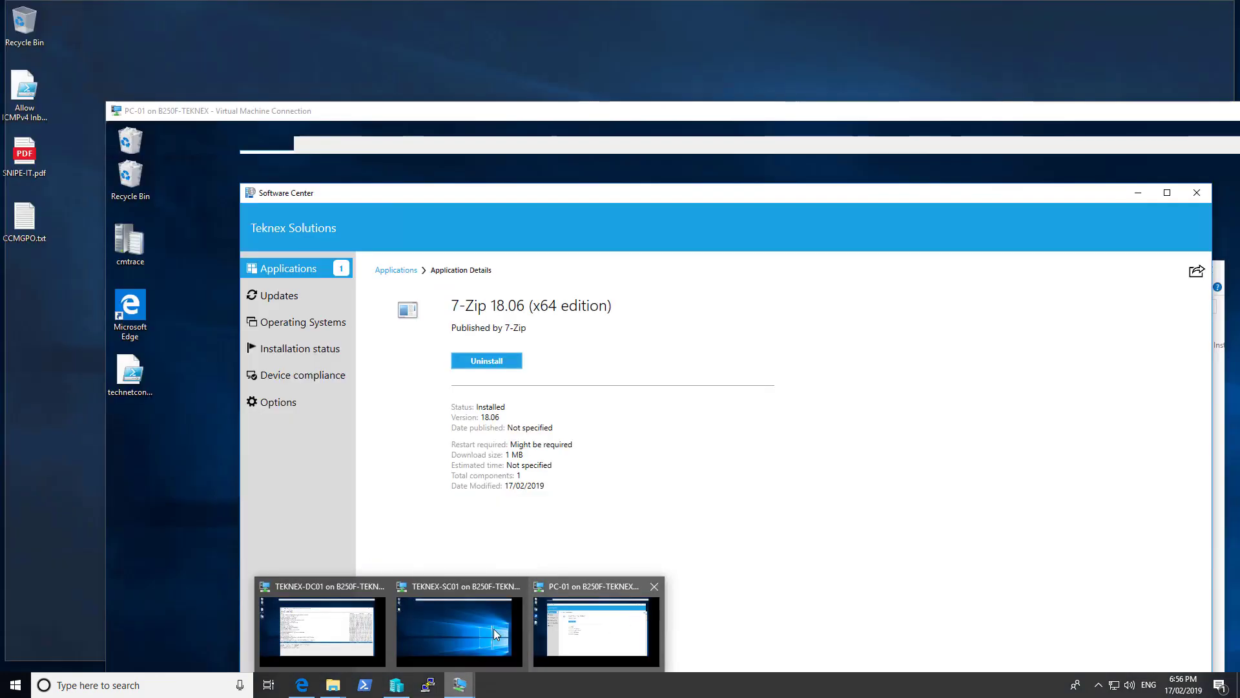
click(493, 629)
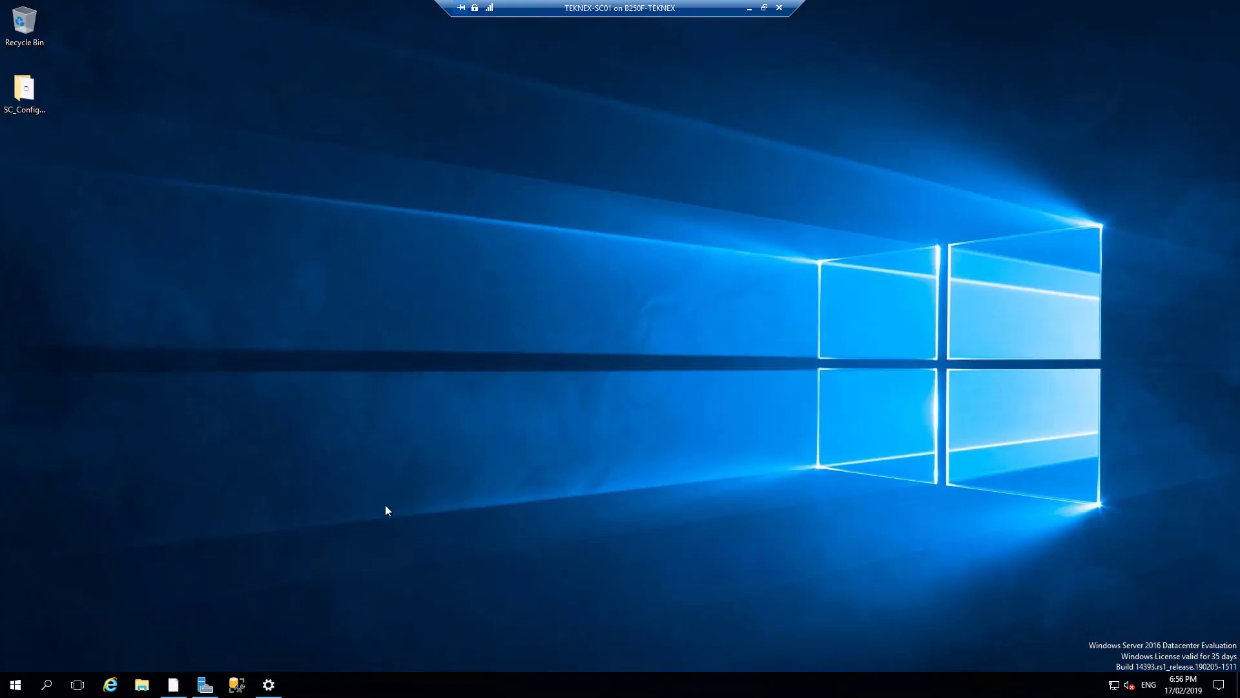
click(174, 687)
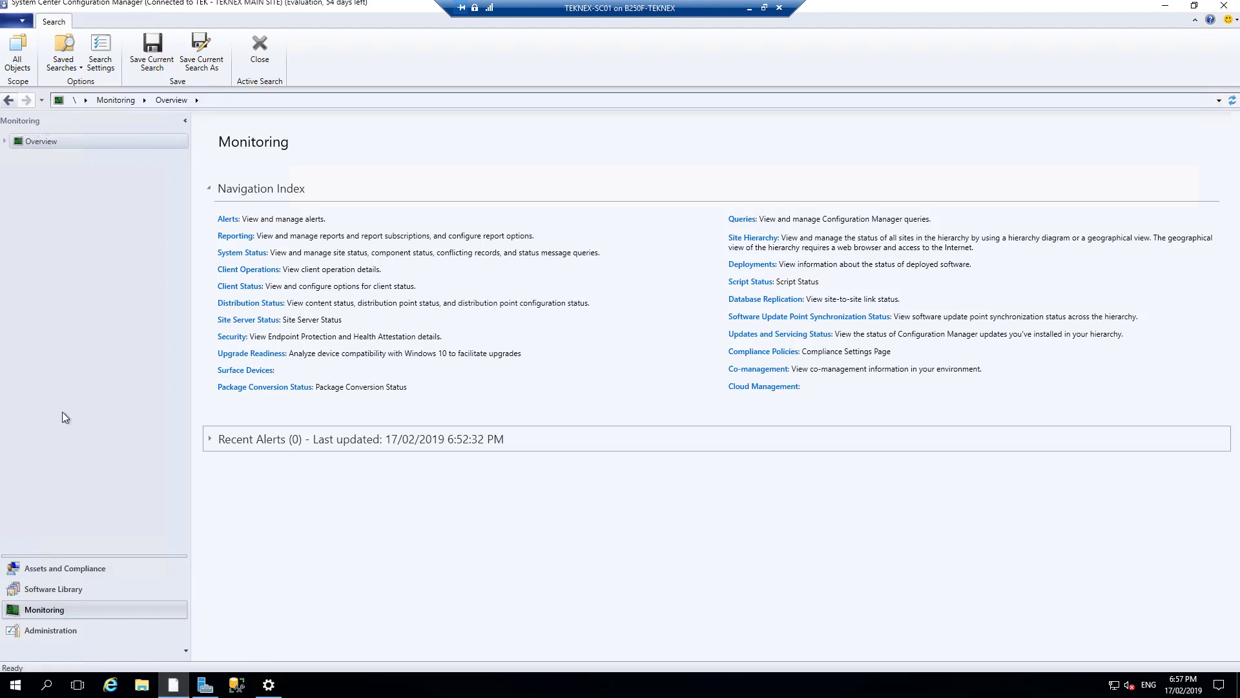
click(66, 588)
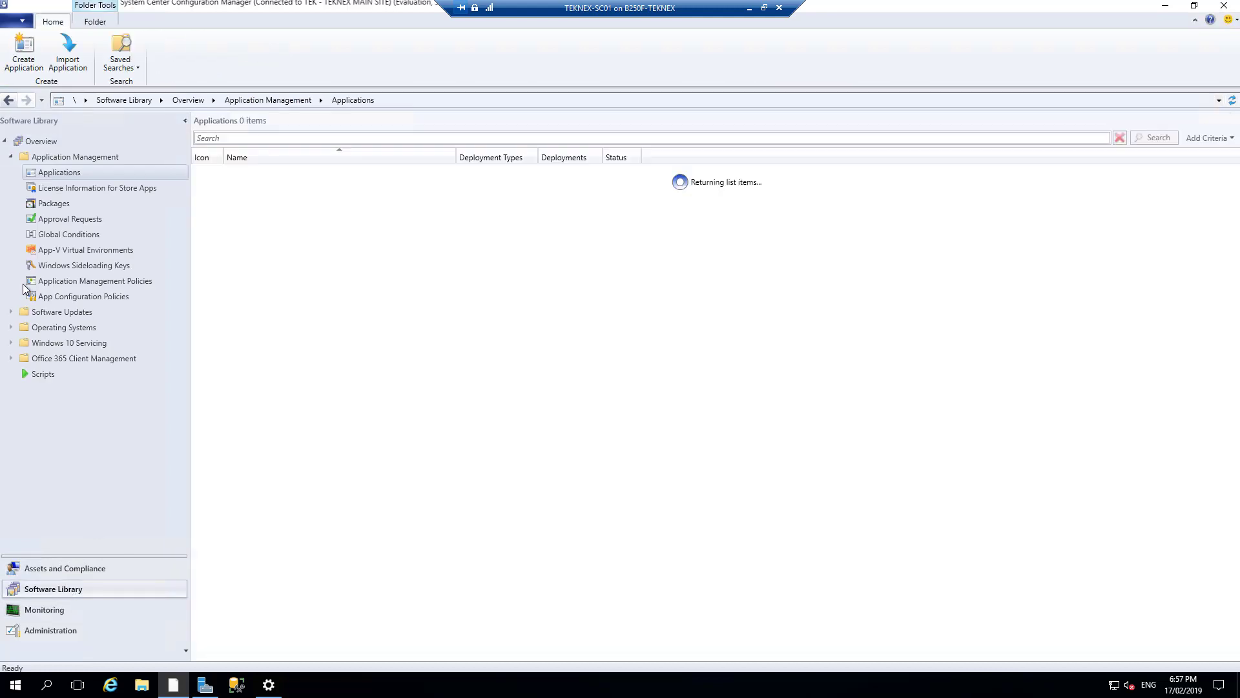
click(282, 172)
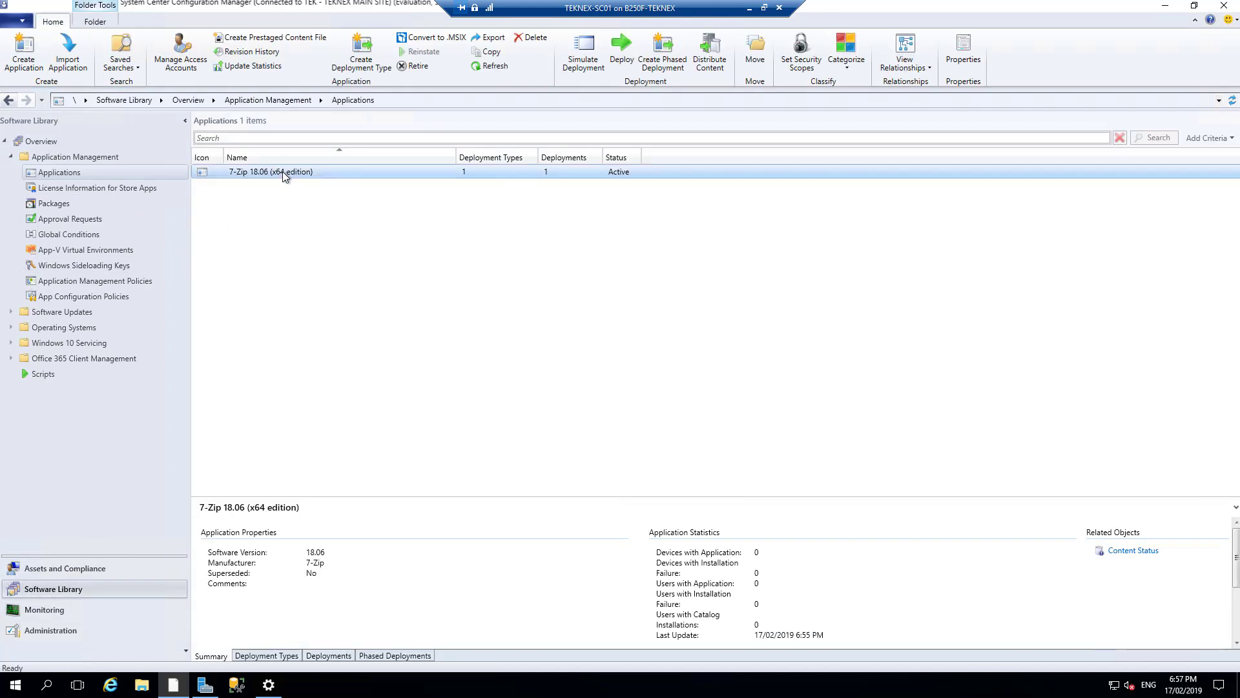
Check the deployments of the 7-Zip 18.06 (x64 edition) application
right_click(283, 173)
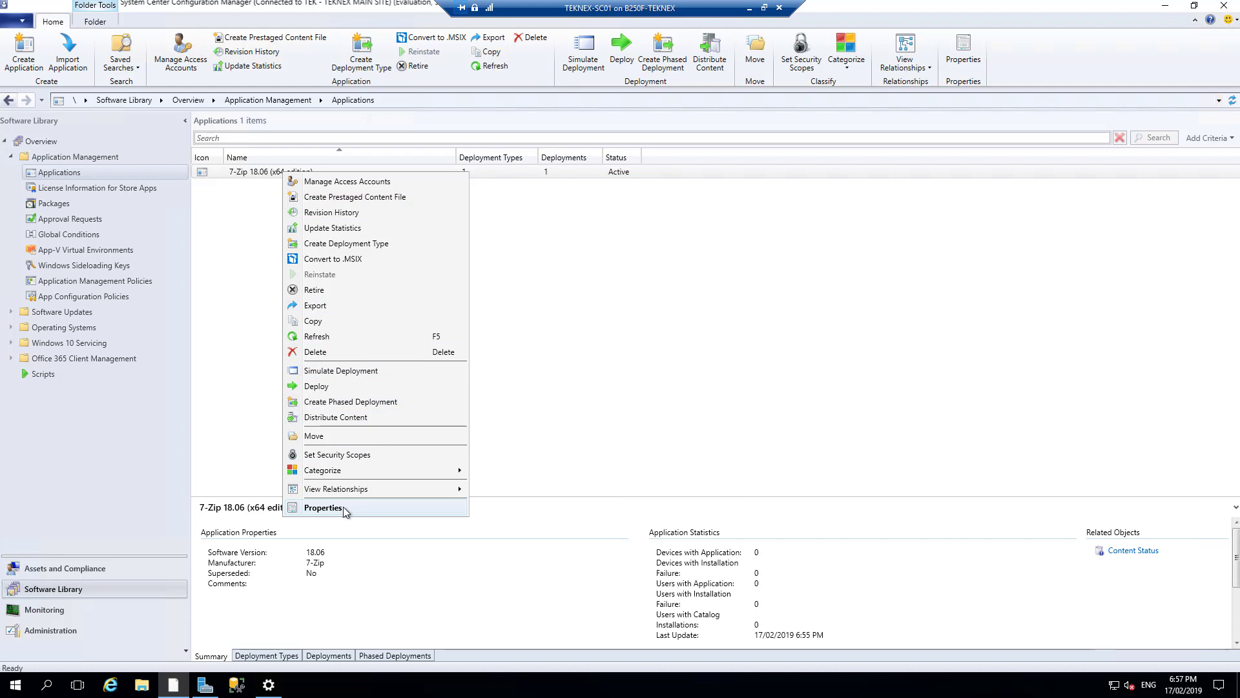
click(333, 591)
click(328, 655)
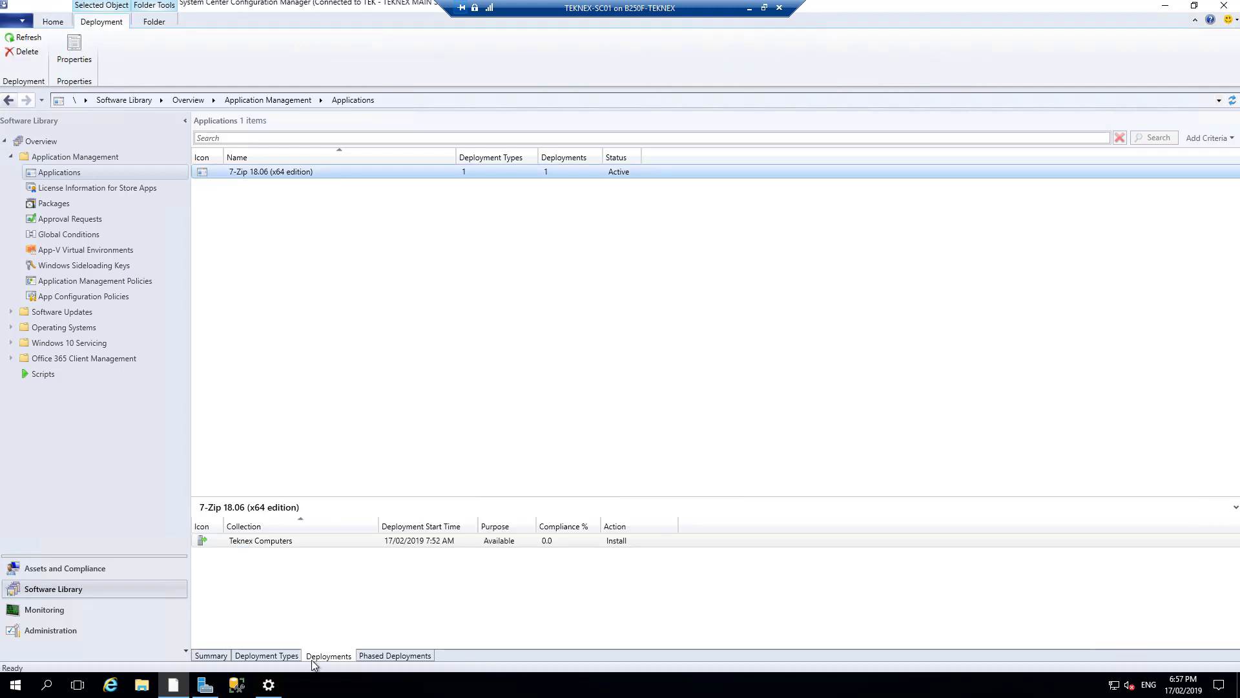
Open the properties of the 7-Zip 18.06 (x64 edition) Windows Installer deployment type, widening its name column
click(272, 656)
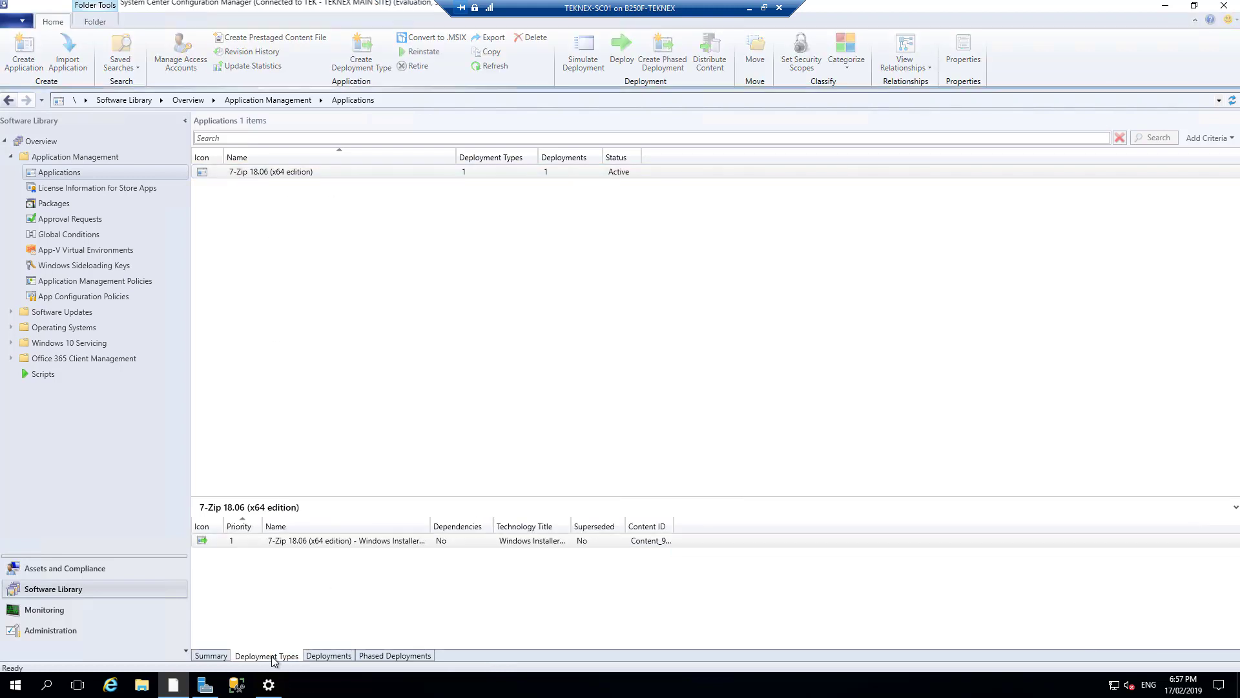
click(389, 541)
drag(426, 524, 525, 525)
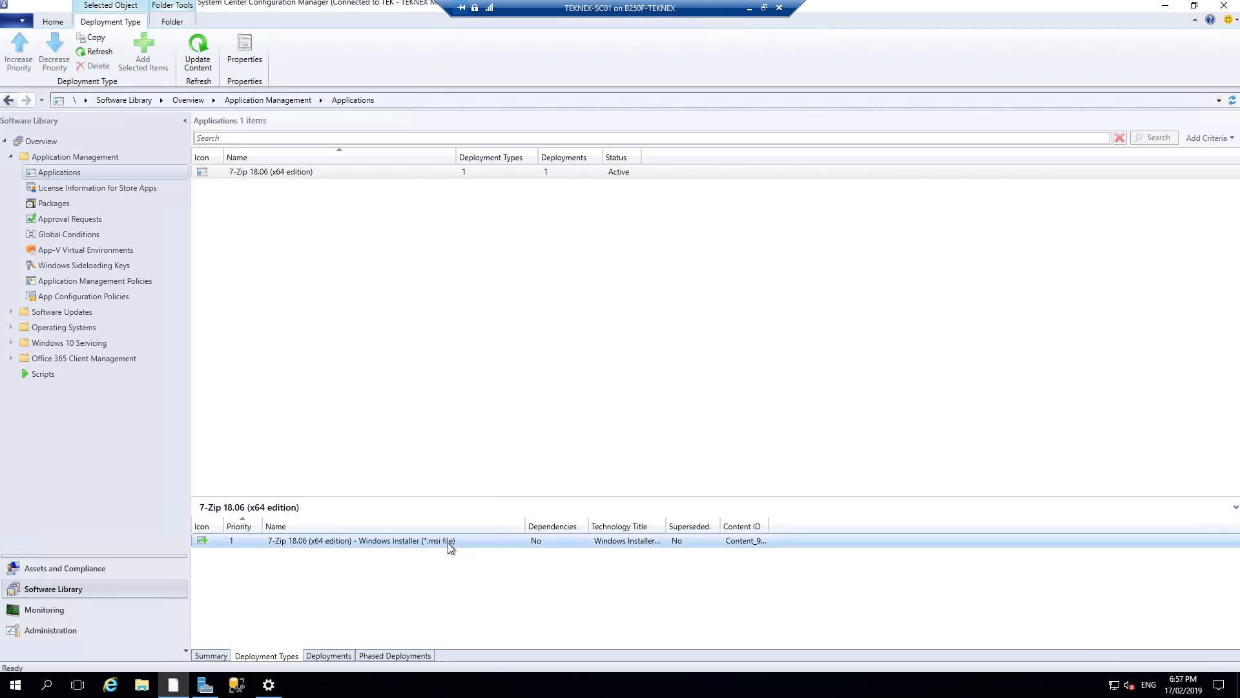
right_click(447, 543)
click(484, 535)
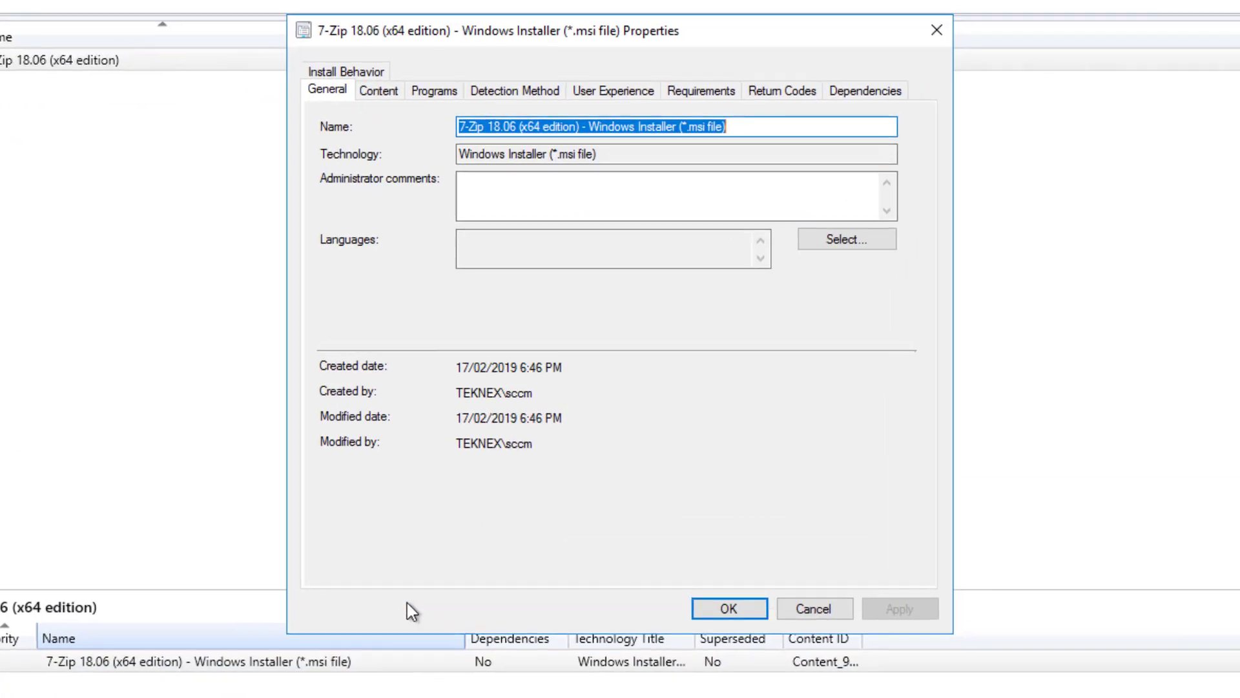
Review the deployment type's detection method and its msiexec uninstall command, then close the properties
click(545, 90)
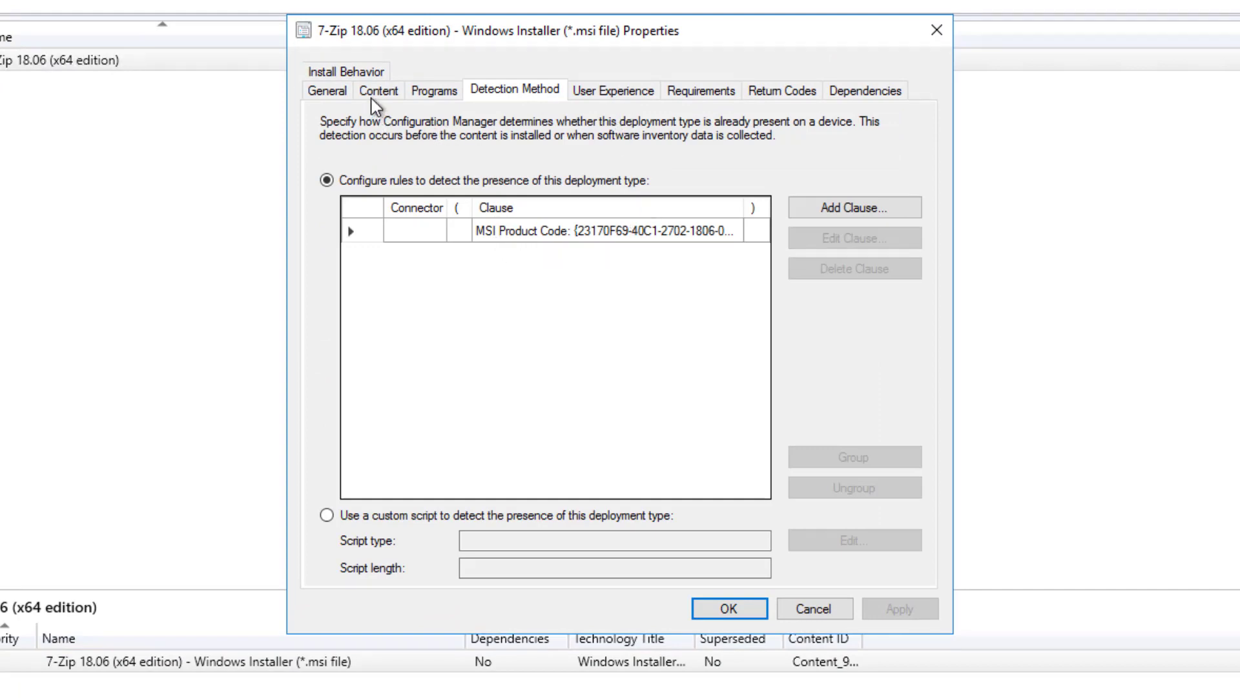
click(433, 92)
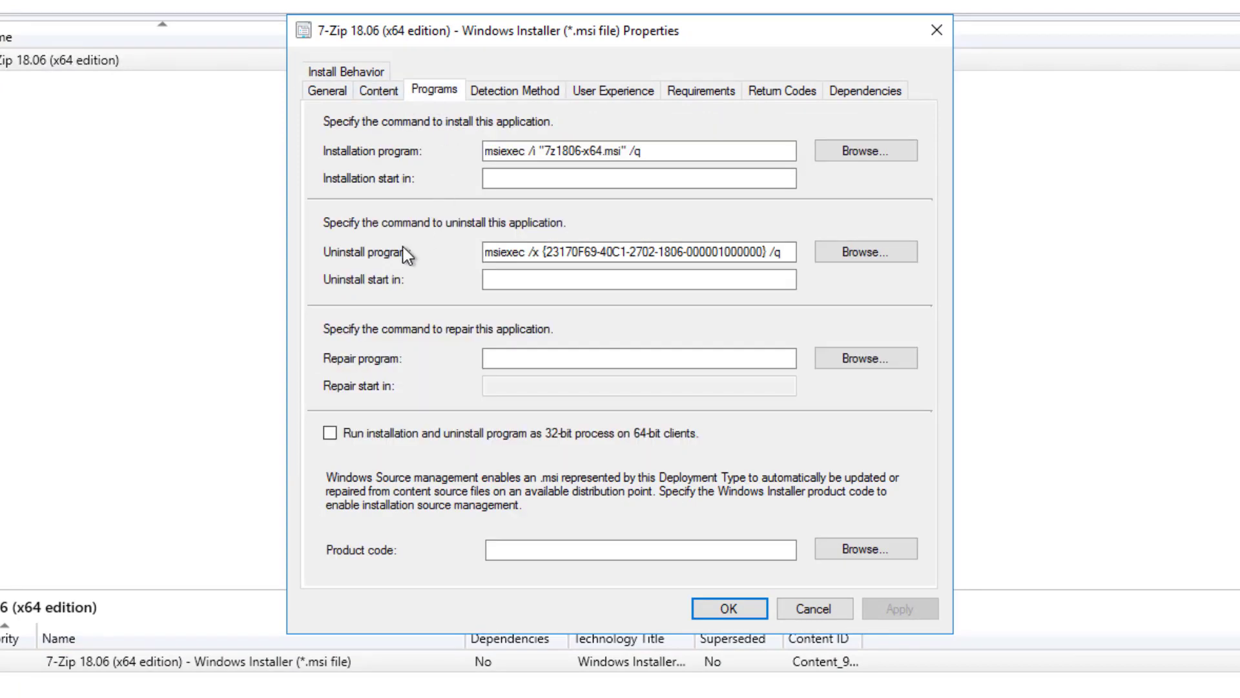
drag(493, 252, 767, 252)
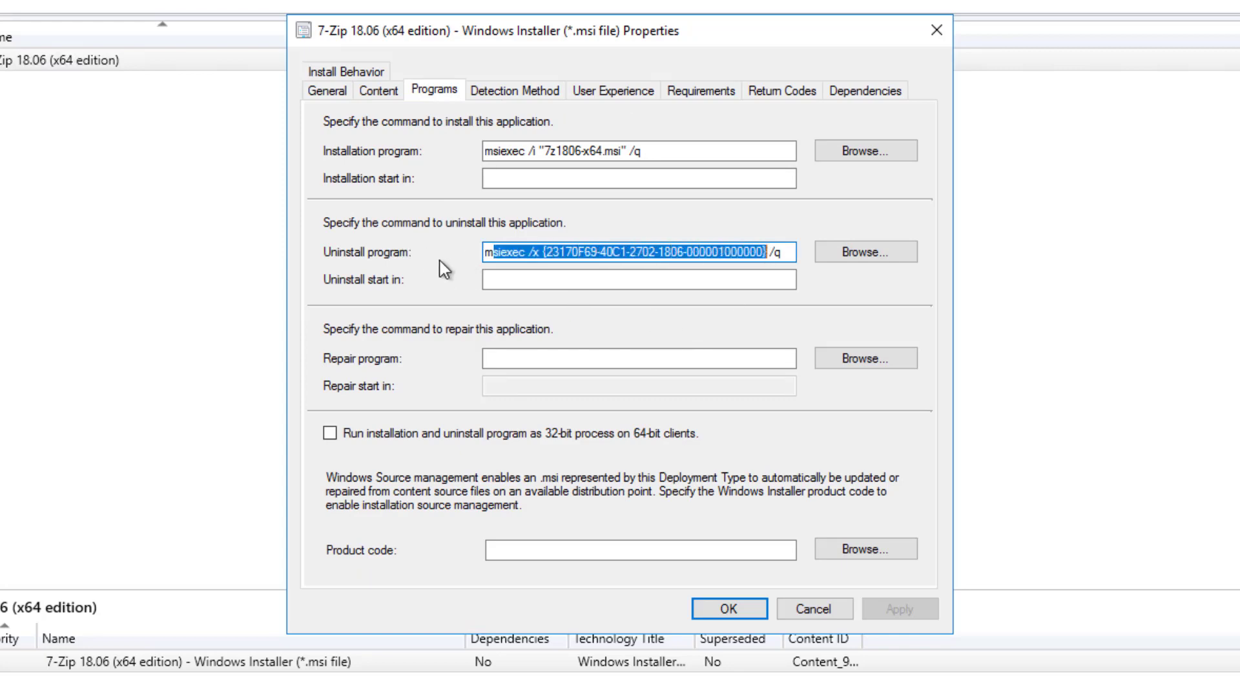
click(489, 258)
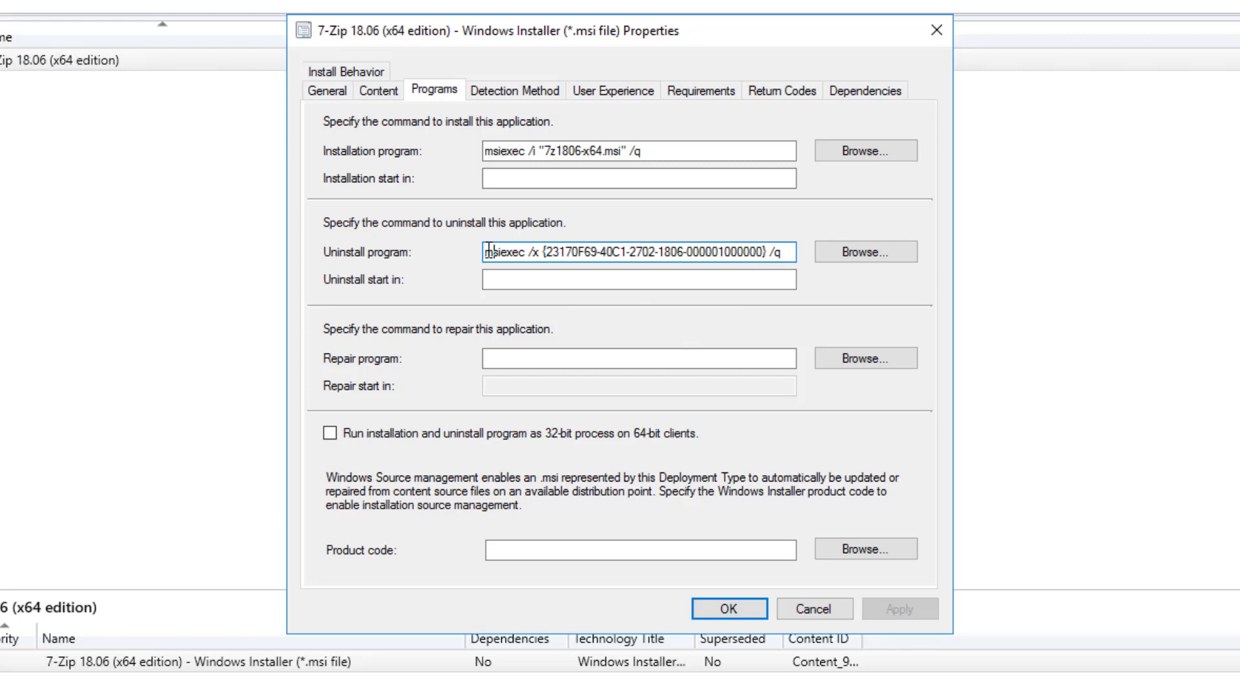
drag(489, 253, 792, 265)
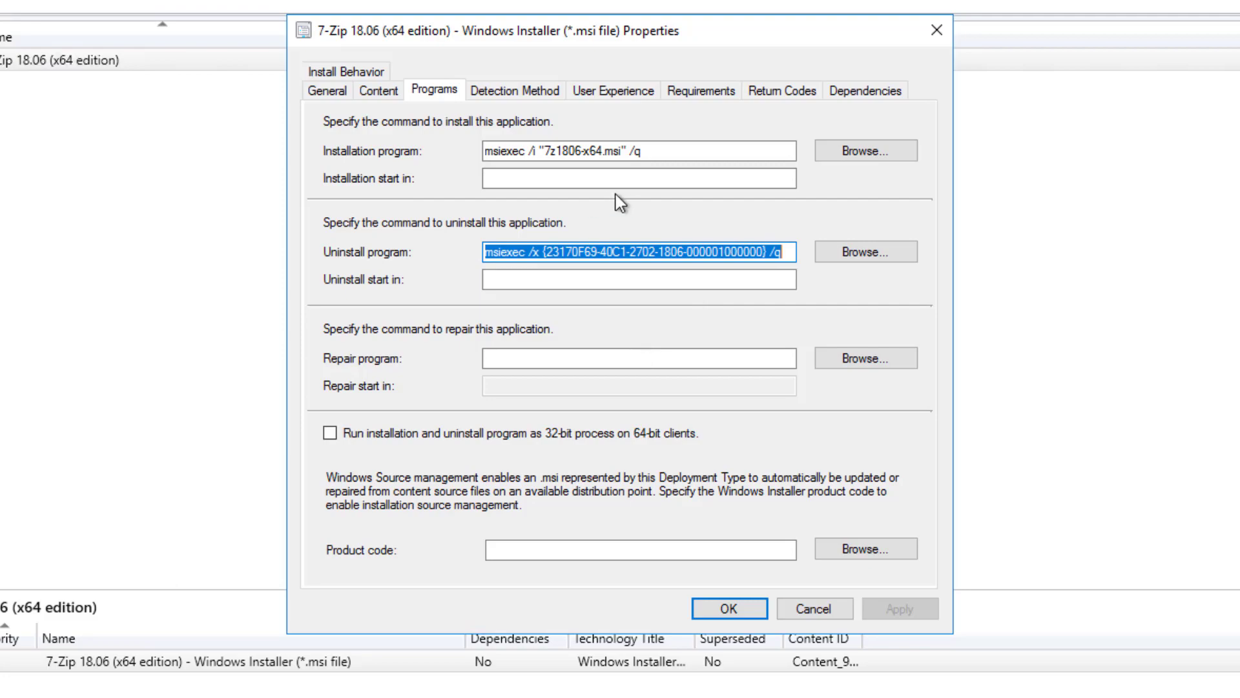
click(936, 31)
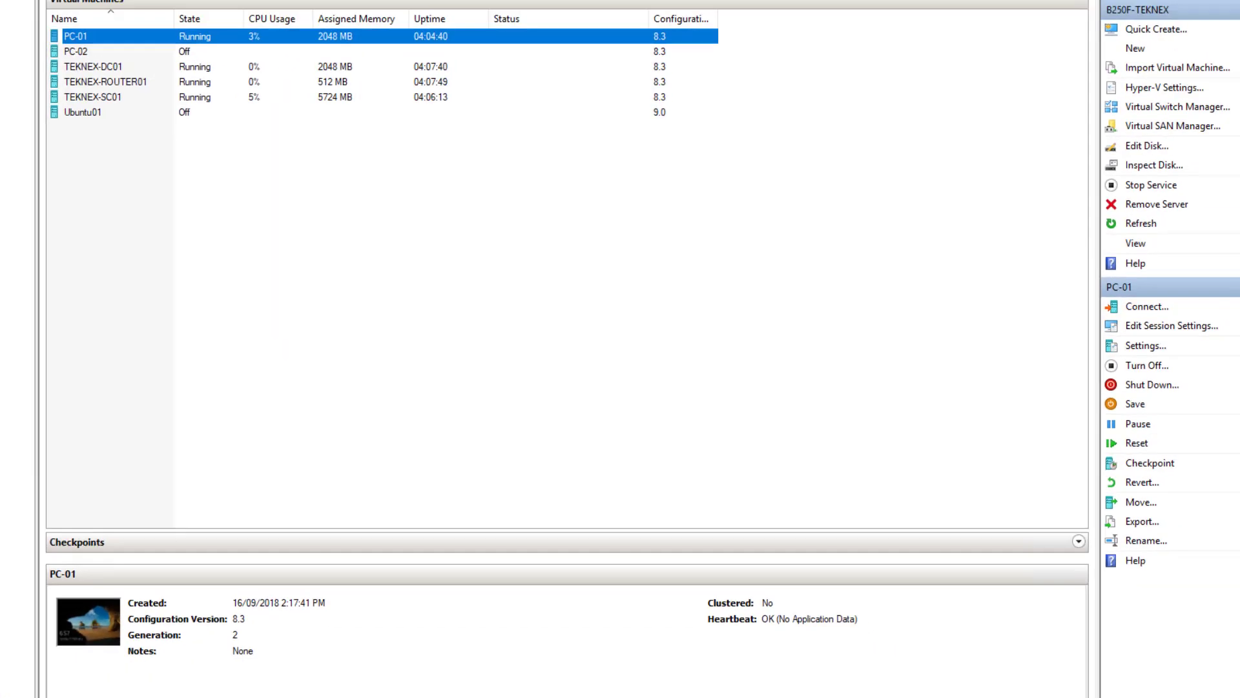
Switch to the PC-01 virtual machine, launch 7-Zip File Manager to test the installation, and close it
mouse_move(467, 682)
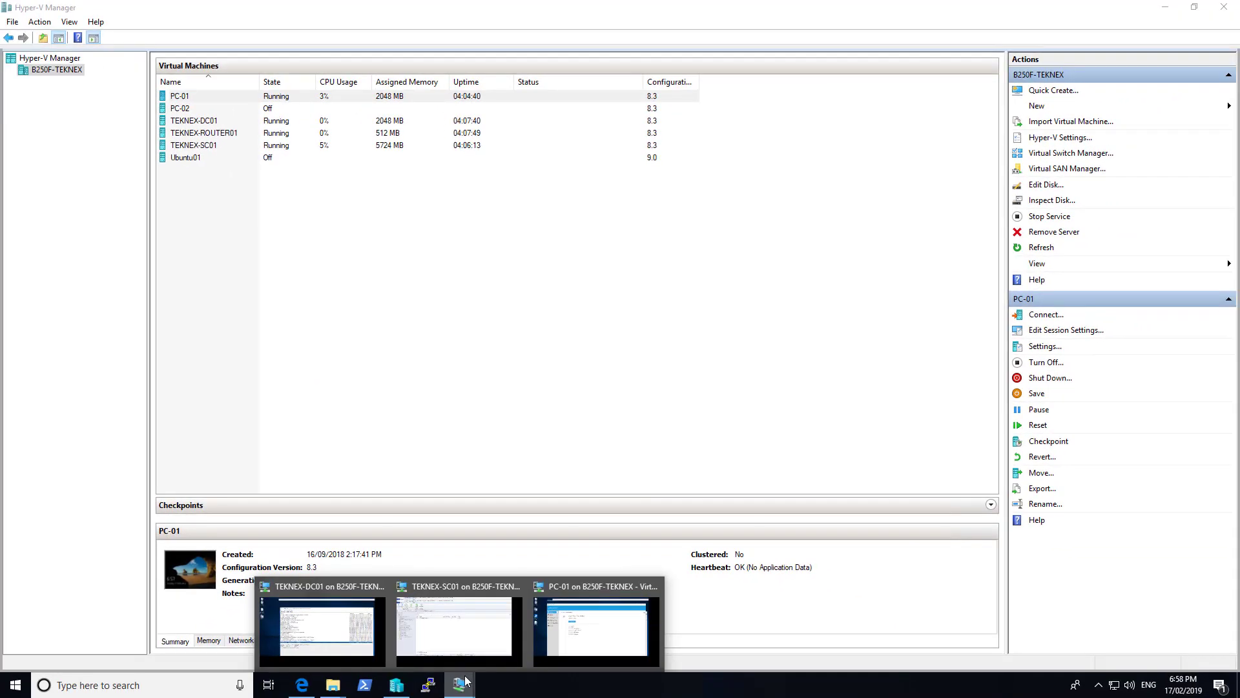
click(596, 627)
click(16, 685)
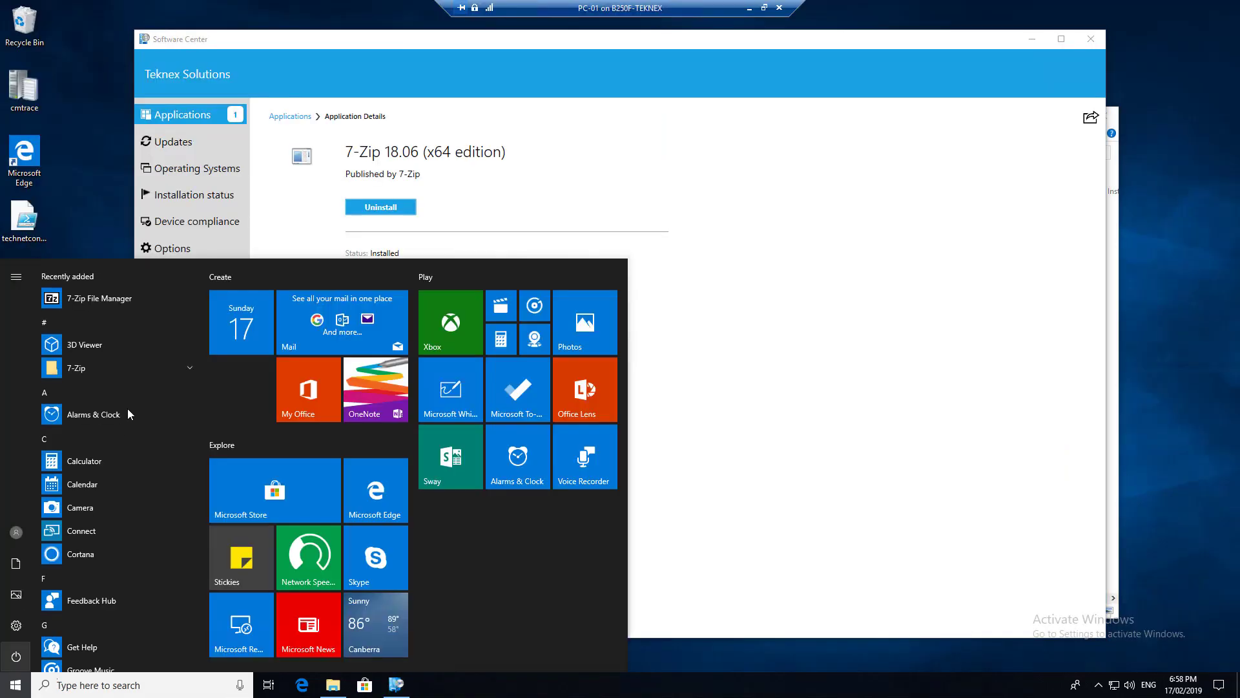
click(124, 292)
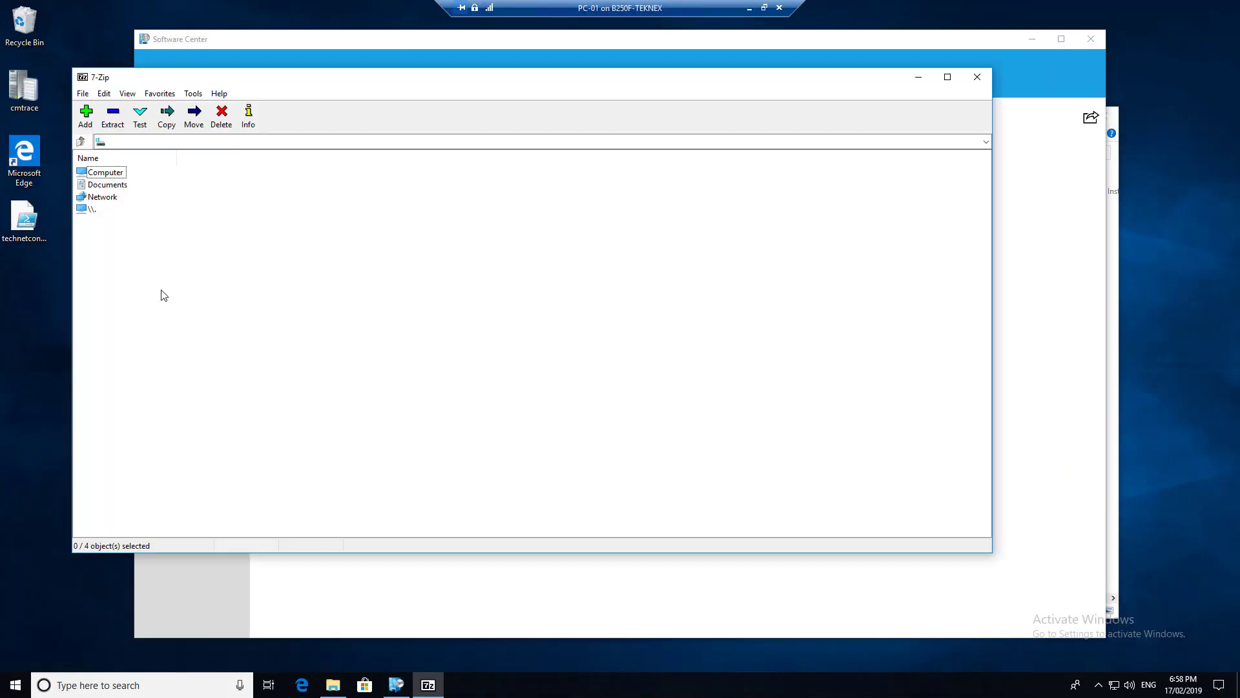
click(978, 78)
Uninstall 7-Zip 18.06 (x64 edition) from PC-01 through Software Center and check the installed programs list for its removal
click(409, 210)
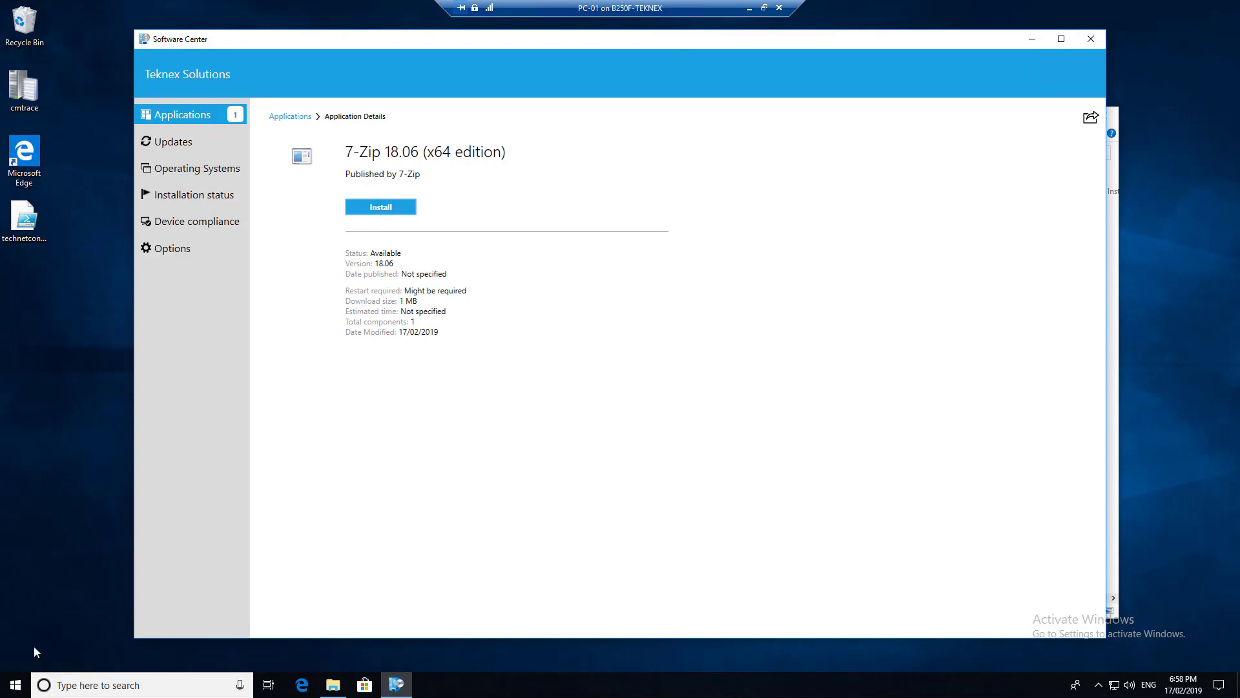
click(13, 684)
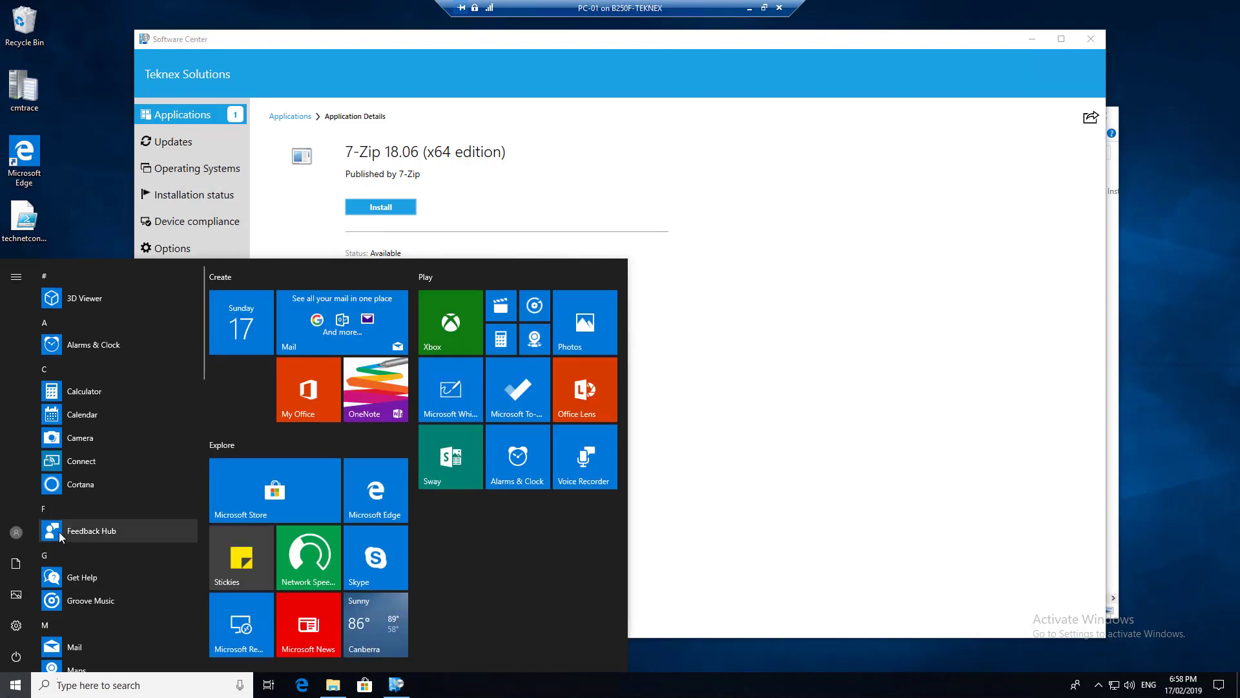
click(680, 78)
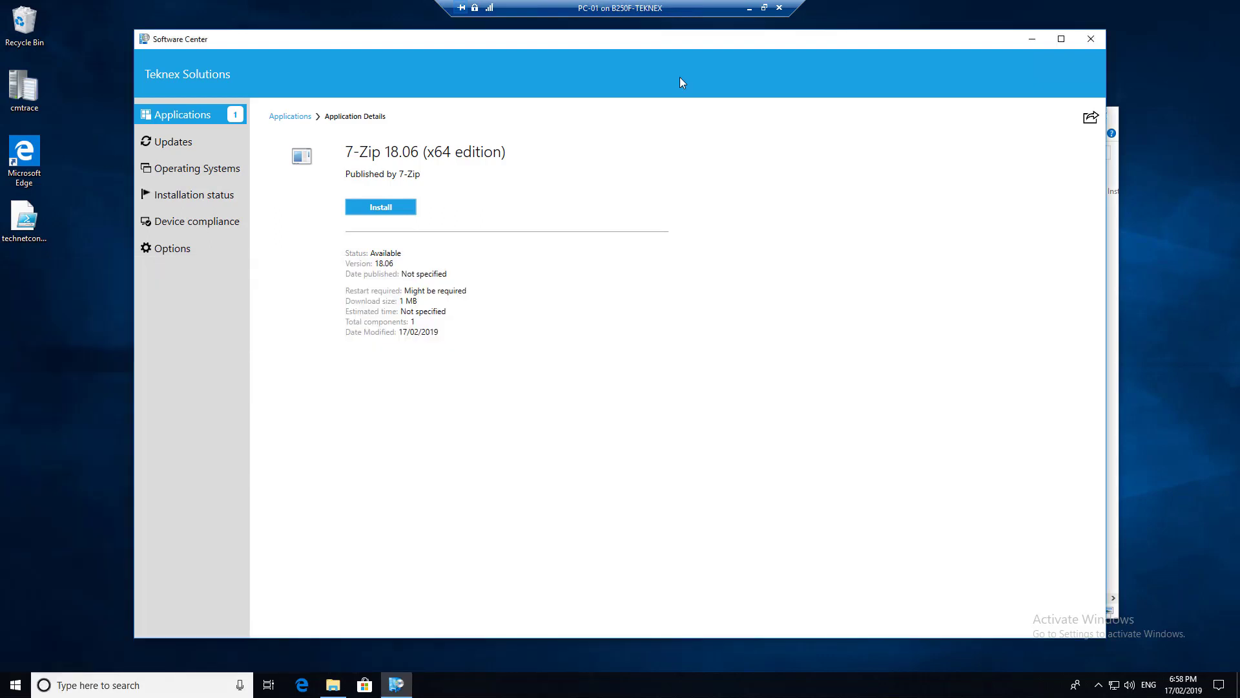